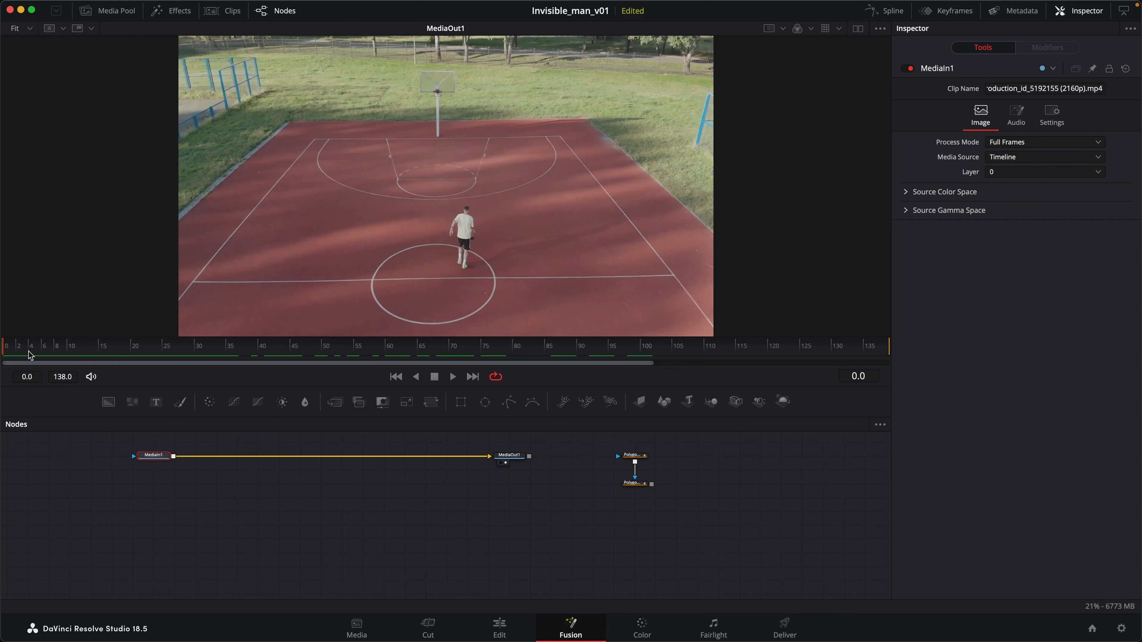
- Scrub the basketball court clip back and forth to examine the man's walk and the camera movement, returning to frame 0
drag(9, 348, 198, 360)
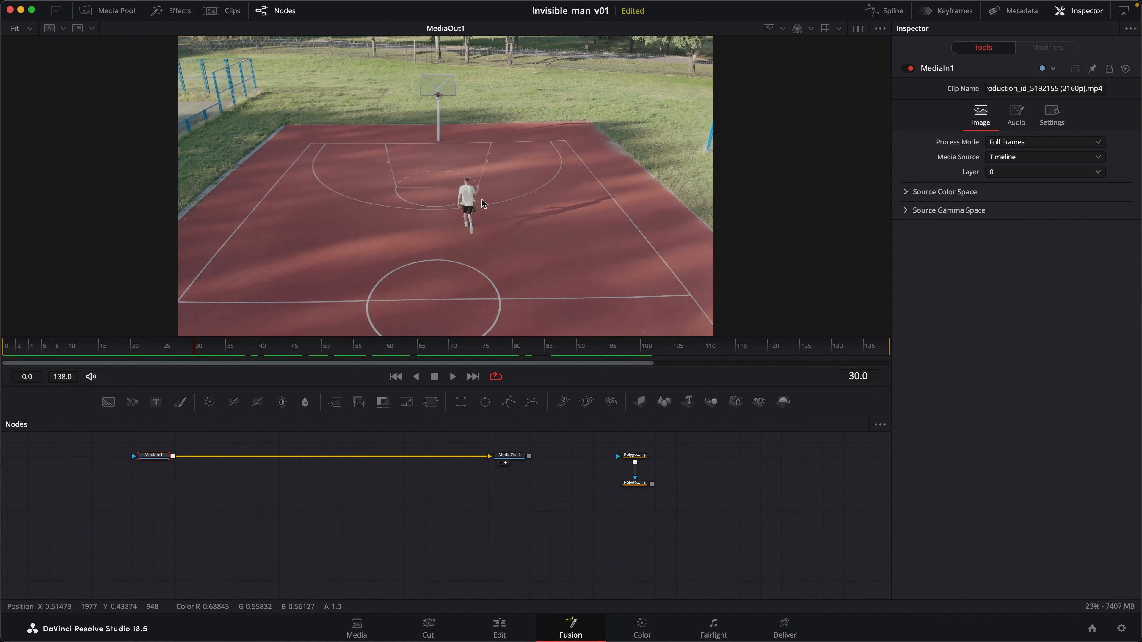
drag(198, 352, 452, 353)
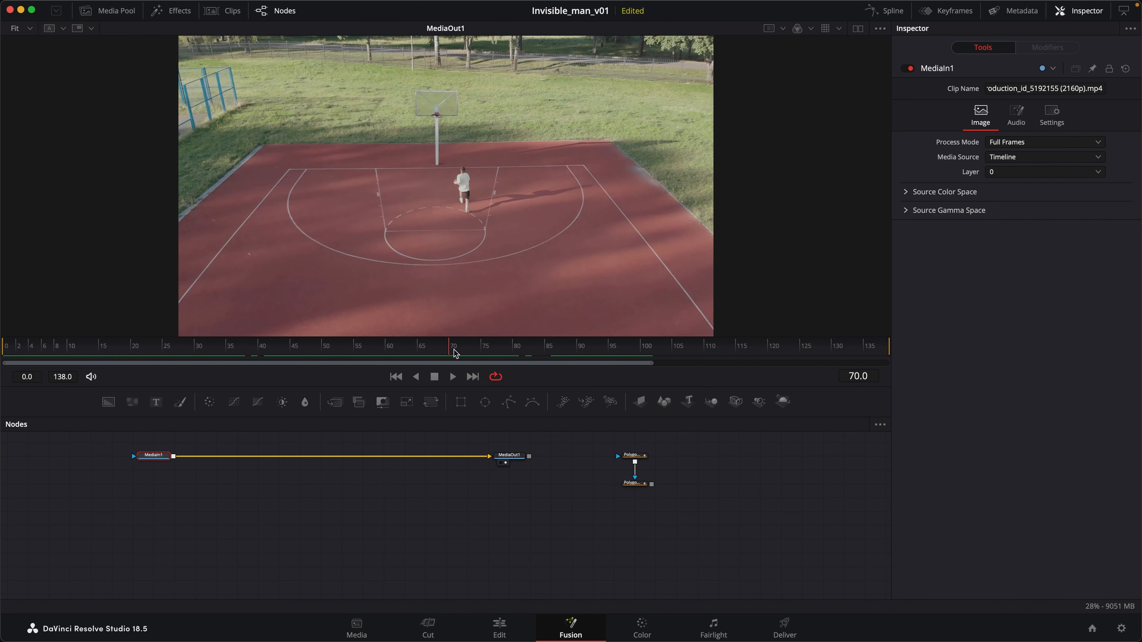
drag(454, 352, 94, 355)
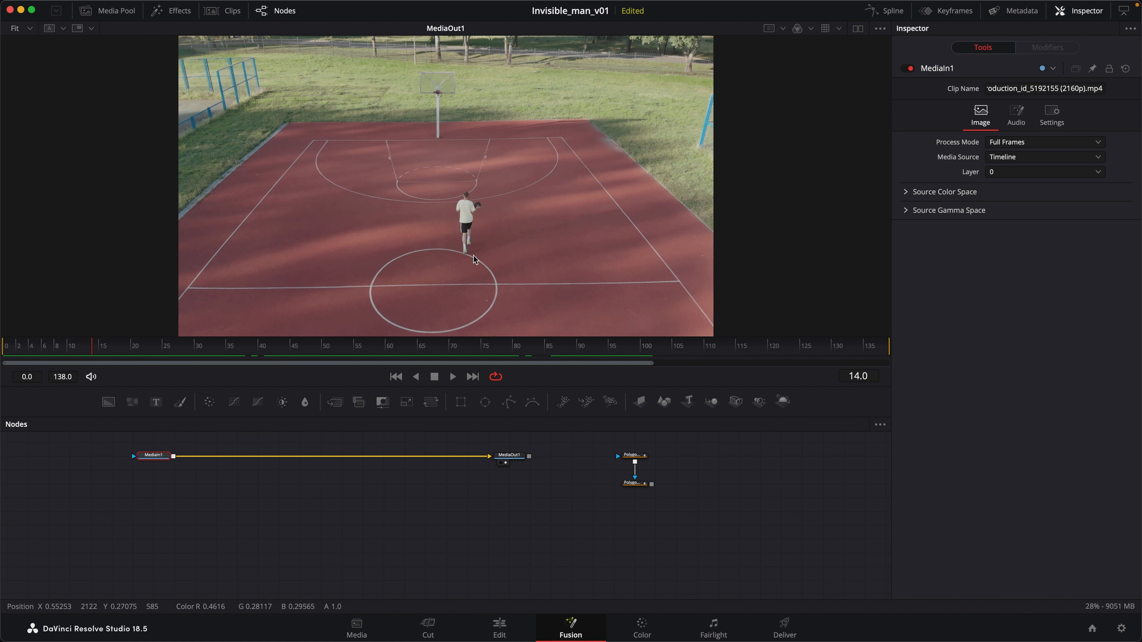
drag(260, 508, 285, 509)
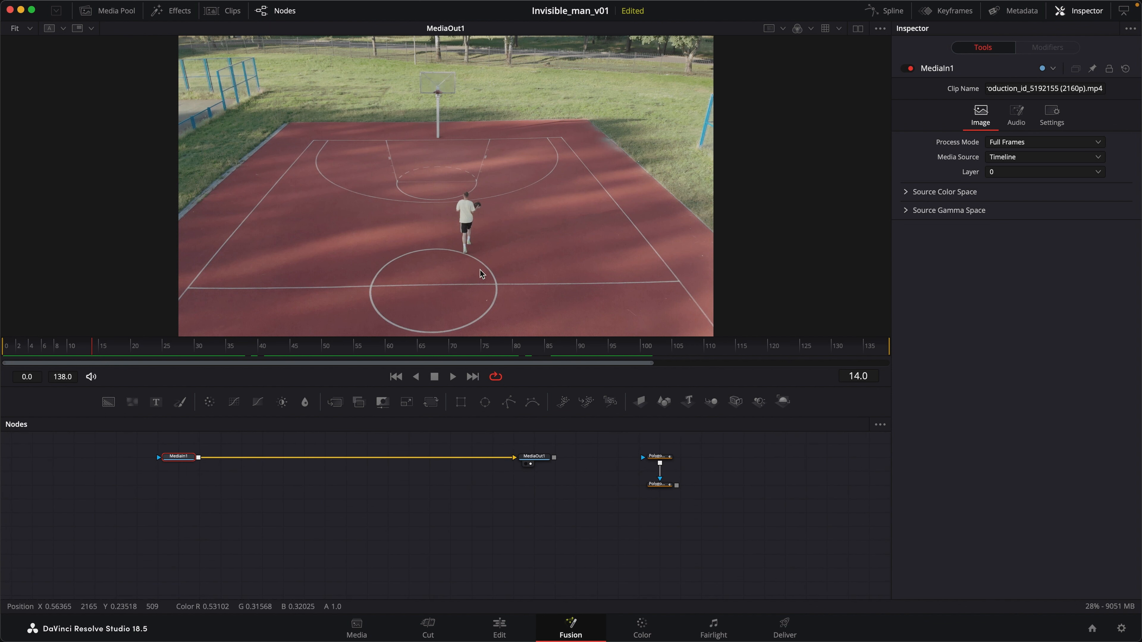
click(105, 350)
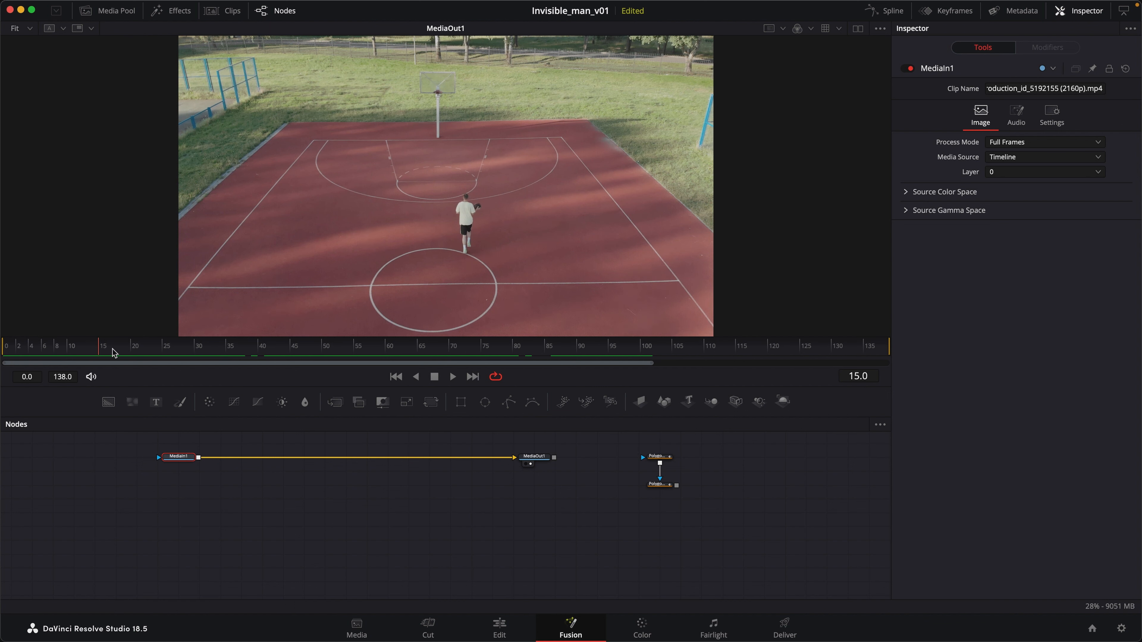
drag(106, 351, 55, 350)
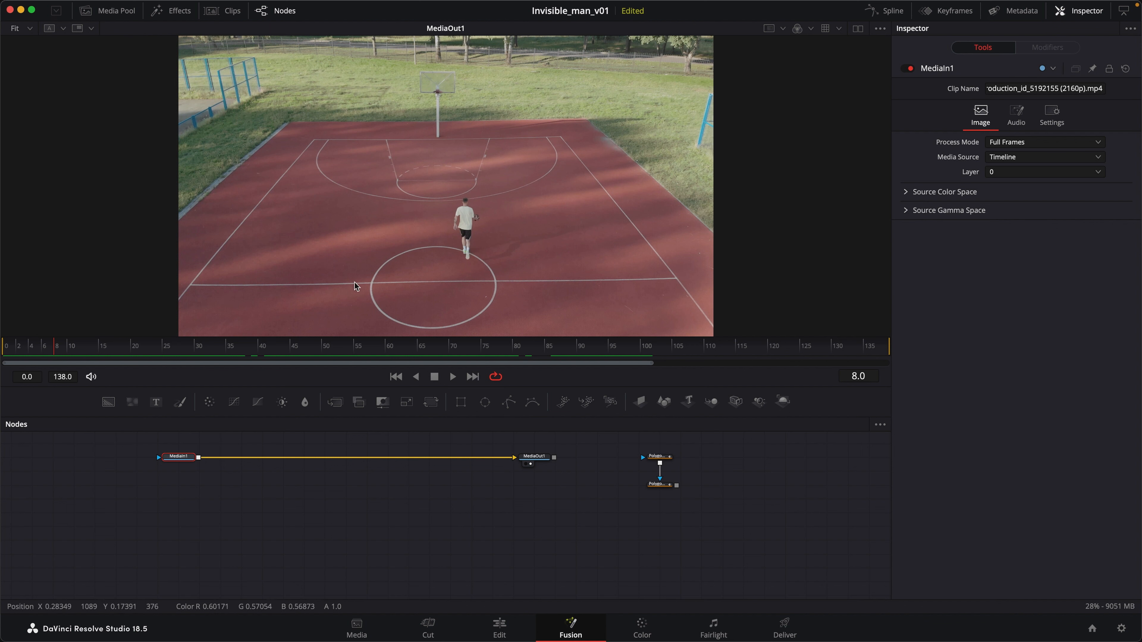
key(Home)
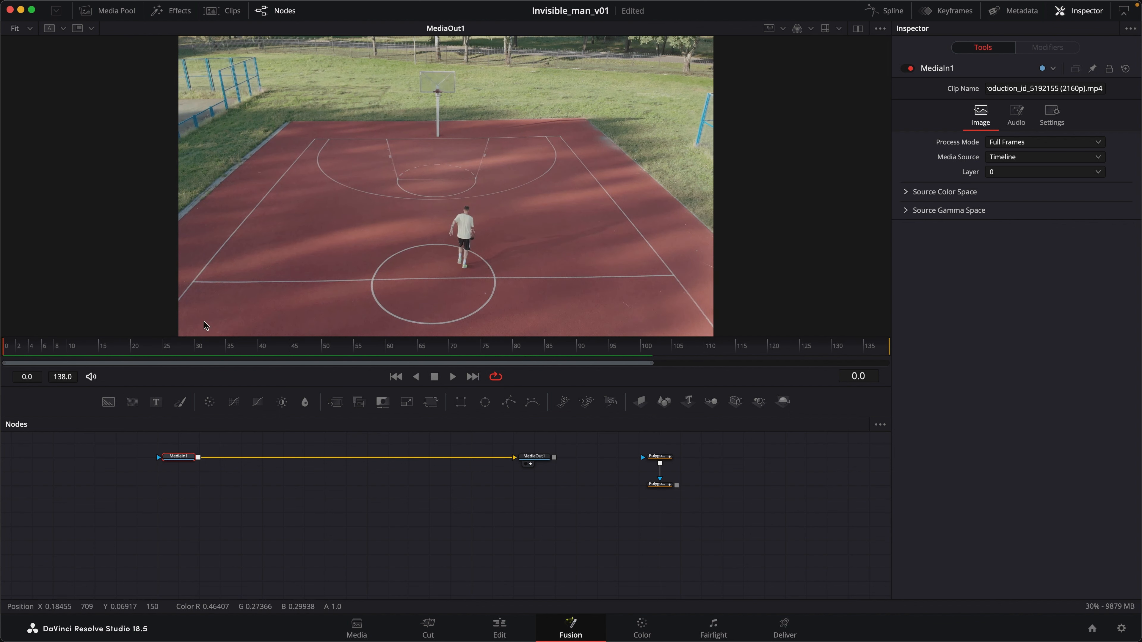
drag(86, 356, 6, 353)
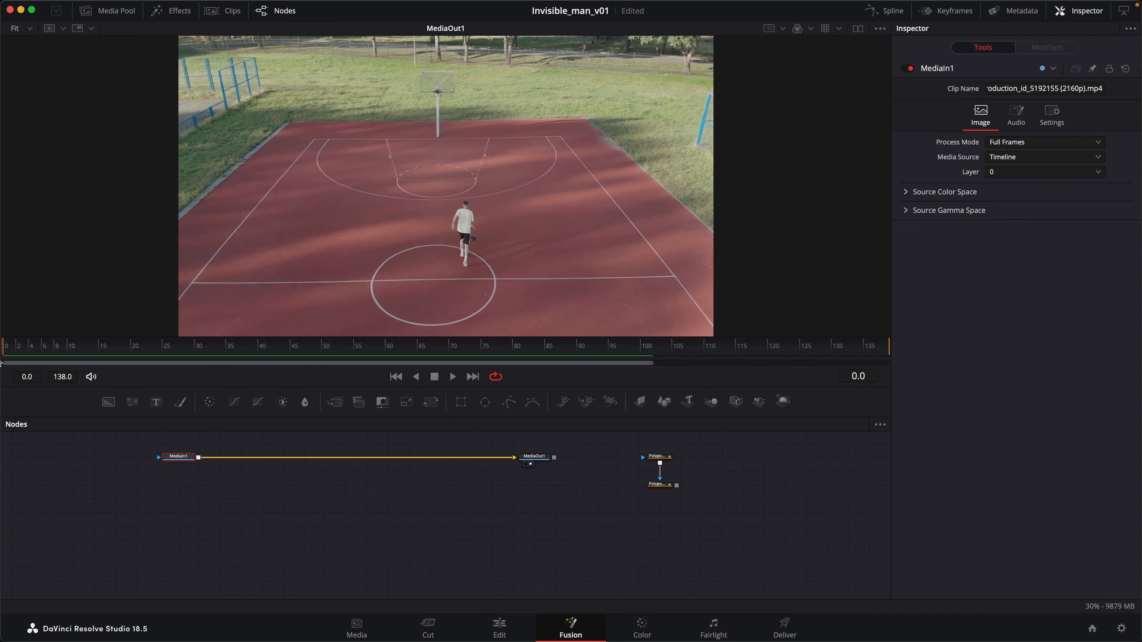
- Add a Lens Distort node in Undistort mode, feed it from MediaIn1 and show its output in the viewer
click(264, 493)
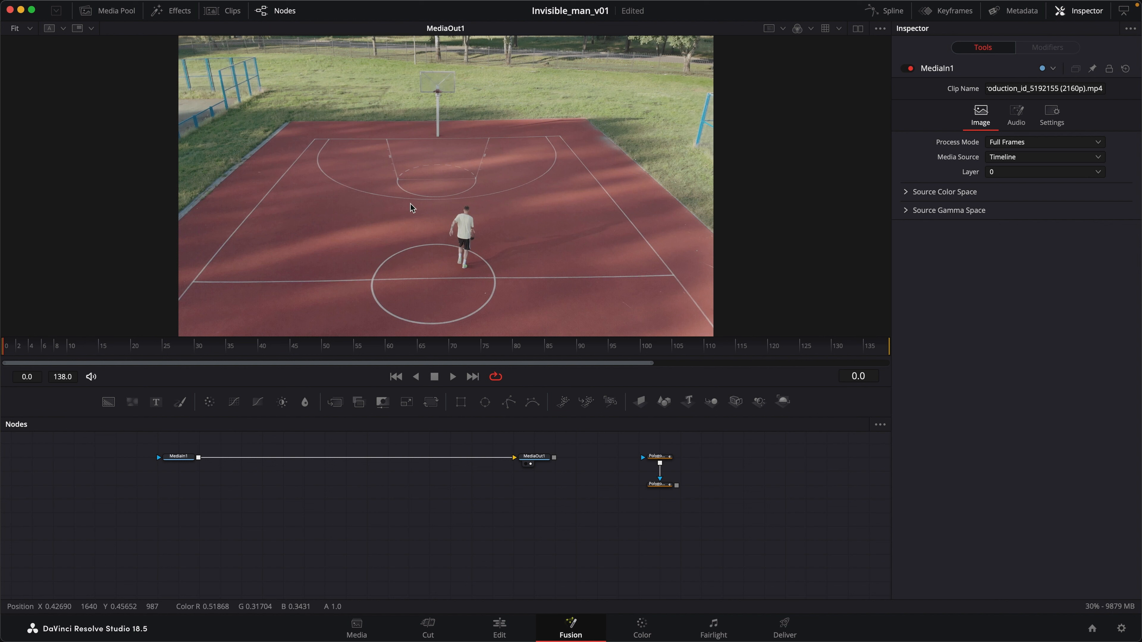
key(shift+space)
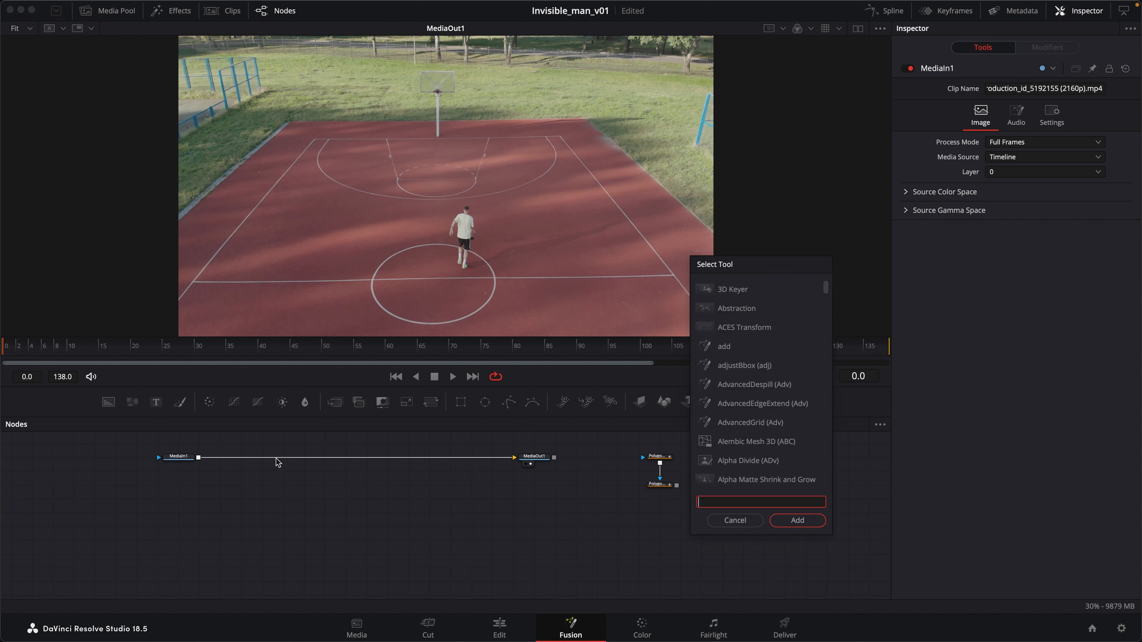
text(l)
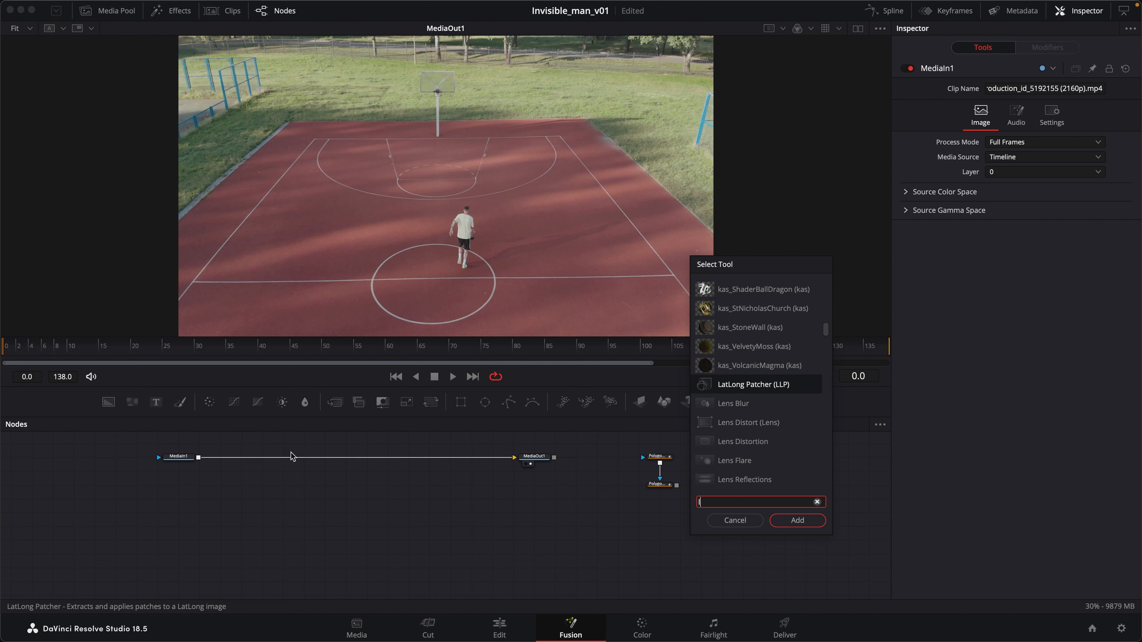
text(ens distort)
click(798, 521)
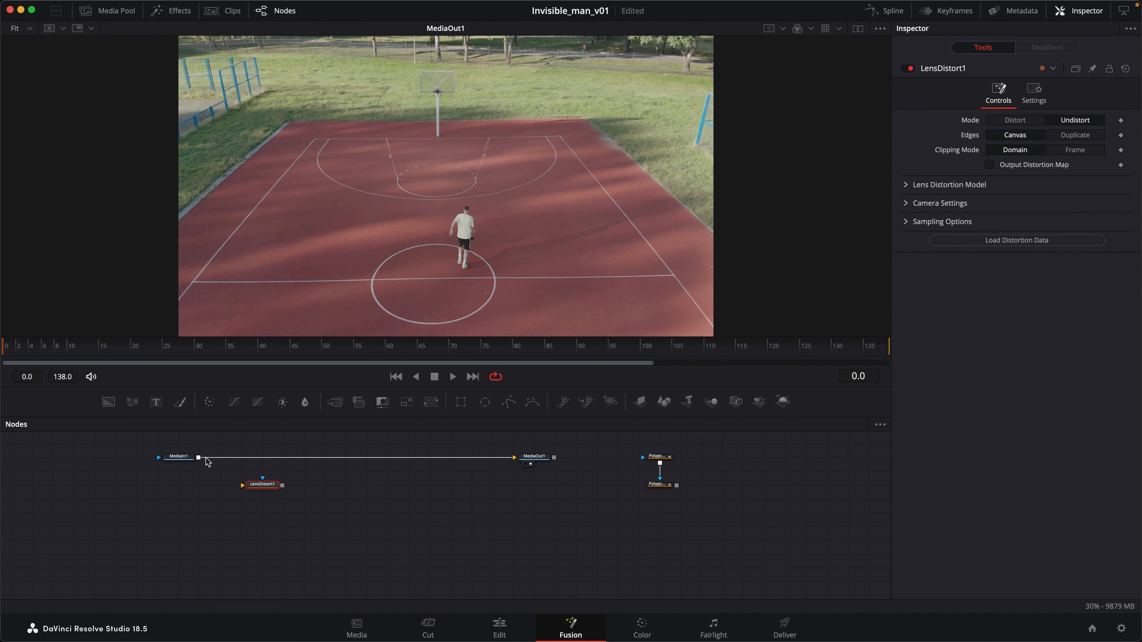
drag(198, 457, 262, 486)
key(1)
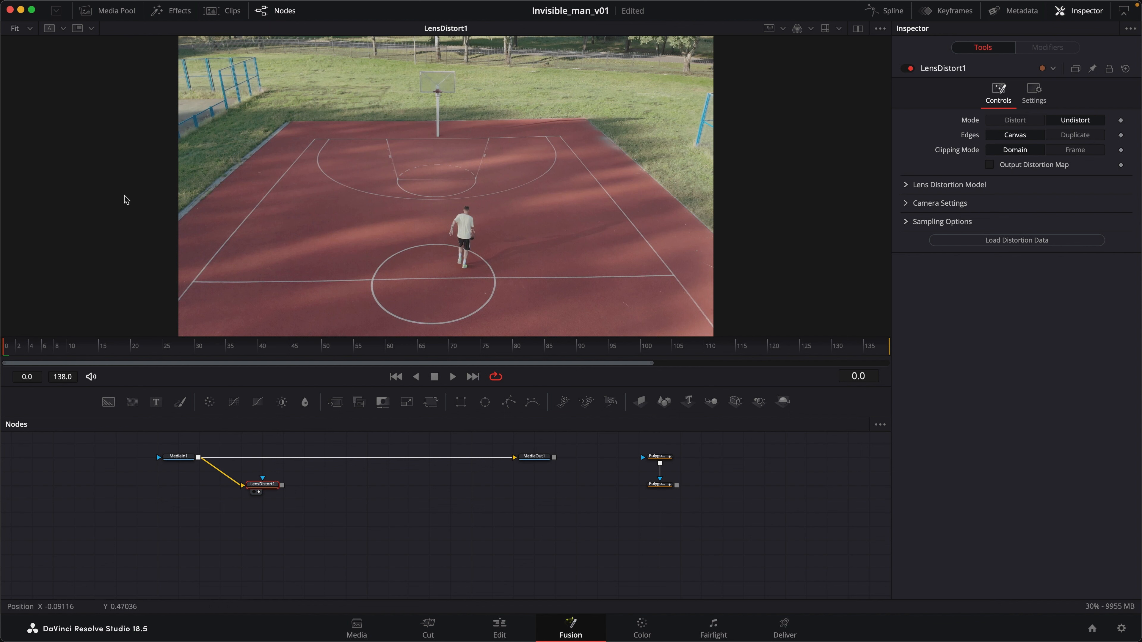
- At frame 20, add a Polygon mask and draw a closed four-point shape on the corners of the court's white boundary lines
click(131, 349)
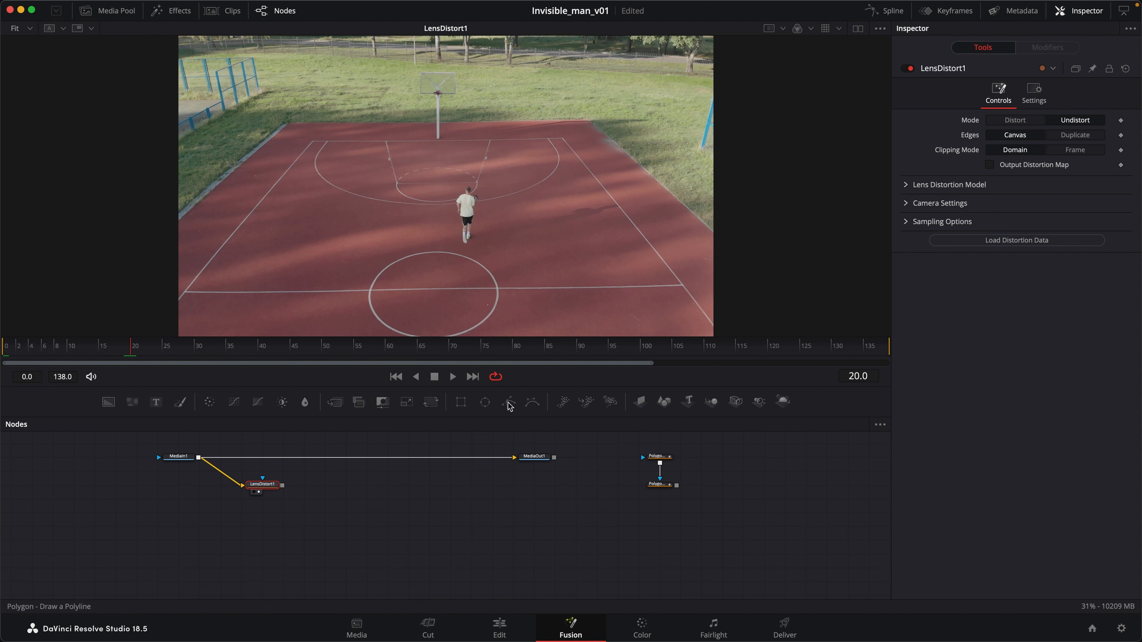
drag(233, 495, 179, 495)
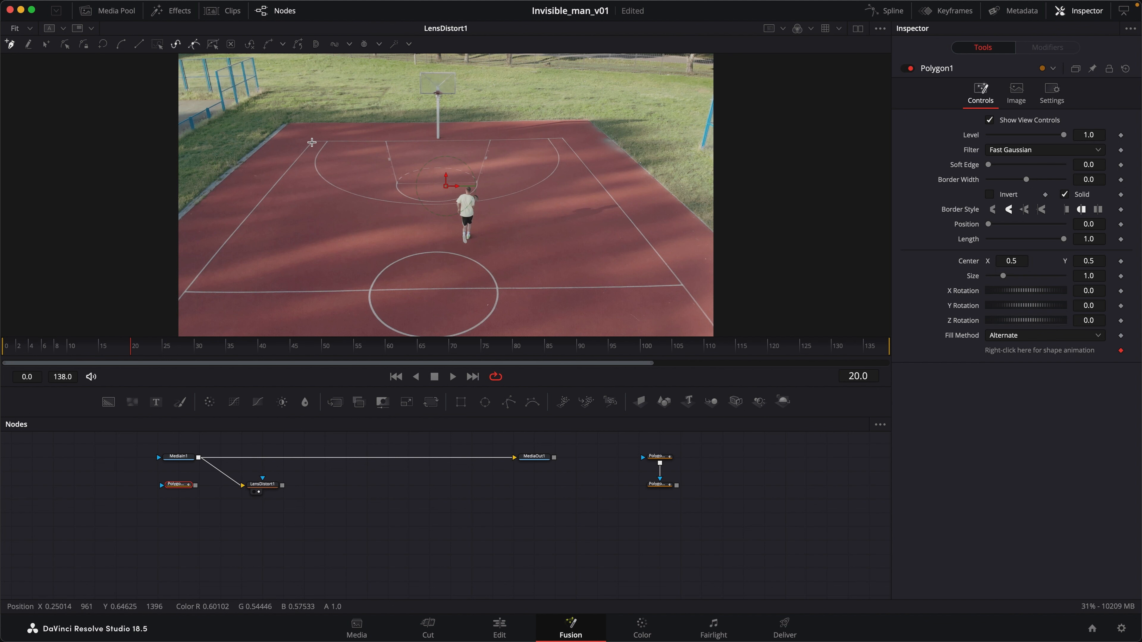
scroll(296, 132, up, 5)
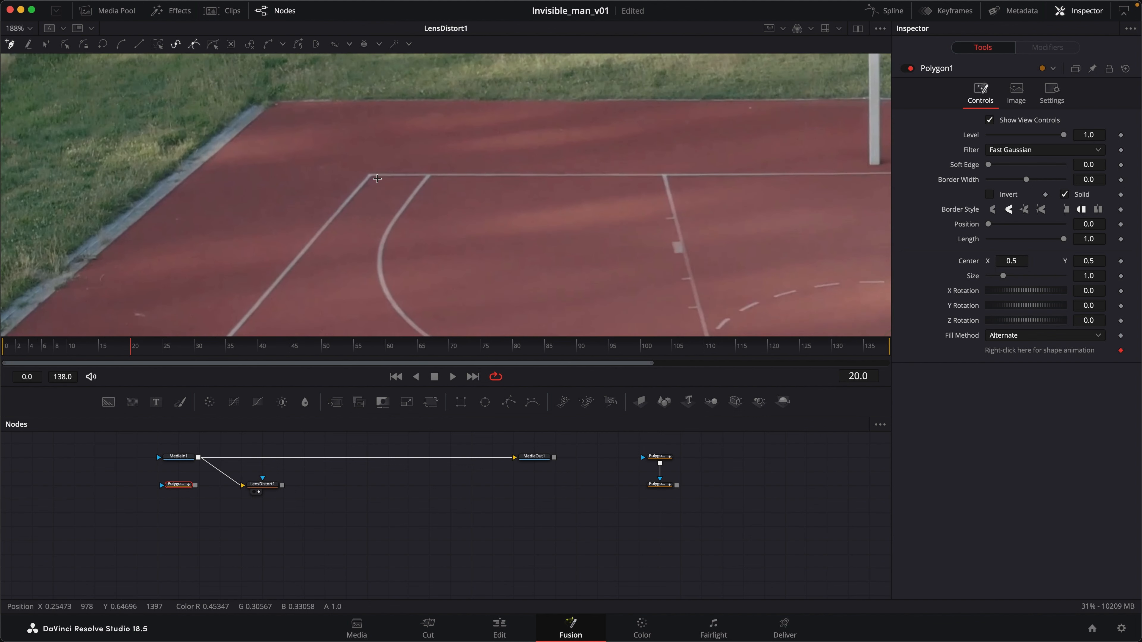
click(370, 177)
drag(832, 167, 137, 165)
click(683, 173)
drag(682, 260, 354, 79)
click(630, 162)
drag(269, 130, 805, 113)
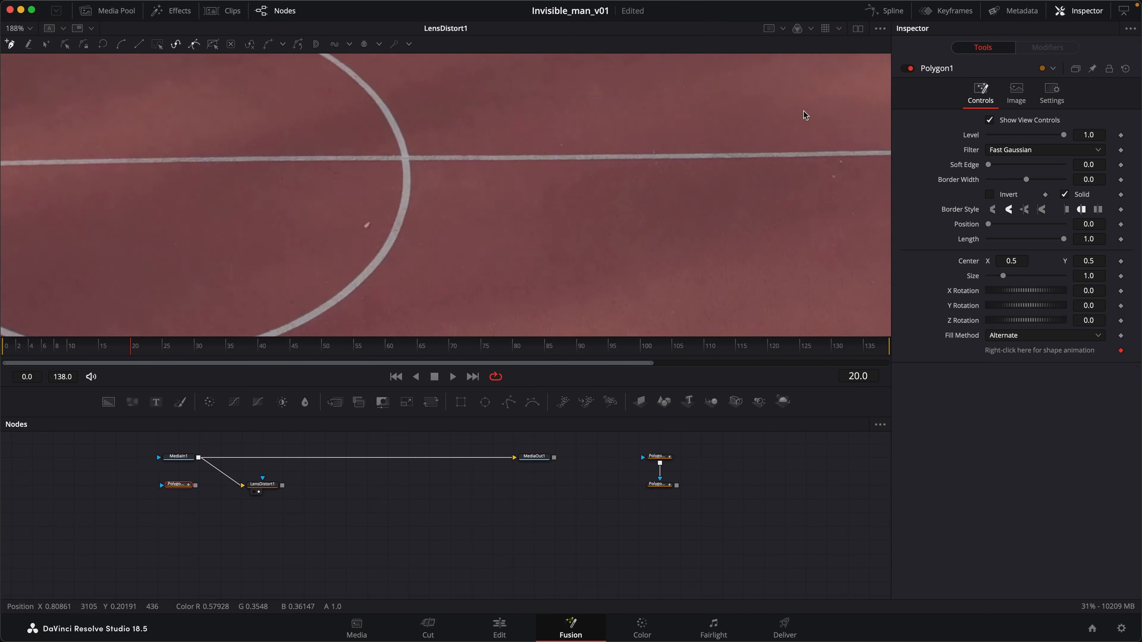
drag(135, 135, 809, 149)
click(194, 185)
drag(476, 68, 291, 398)
click(318, 227)
- Nudge the polygon corner onto the court line, check its edges along the halfway line and fit the whole frame
drag(764, 234, 427, 64)
drag(403, 265, 398, 179)
drag(709, 214, 707, 216)
drag(147, 225, 809, 224)
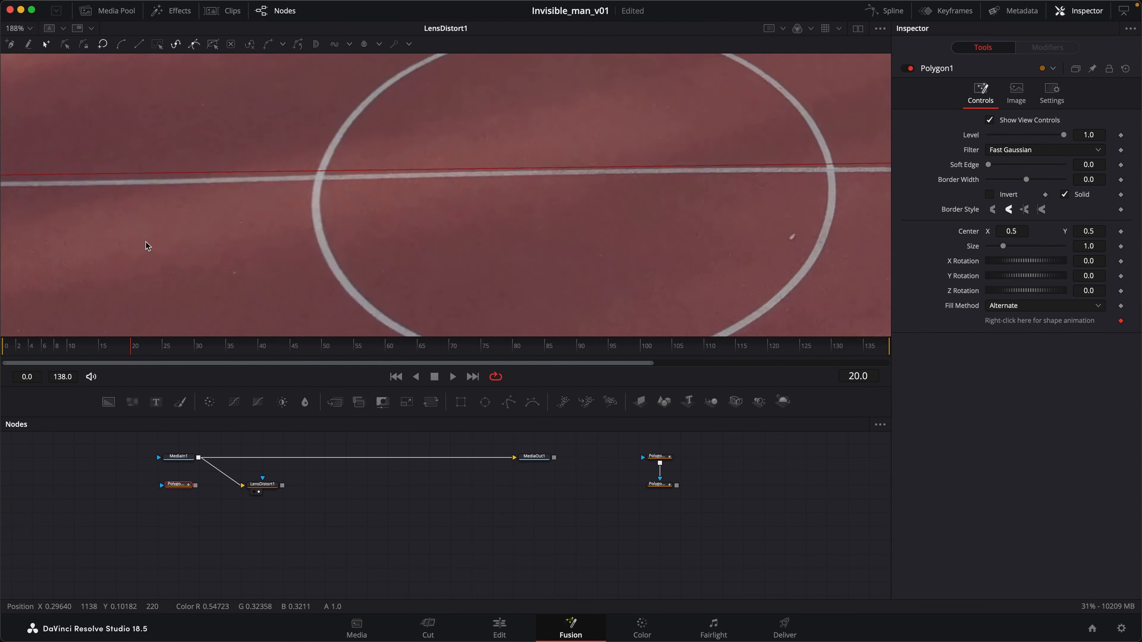
drag(259, 112, 557, 124)
key(super+f)
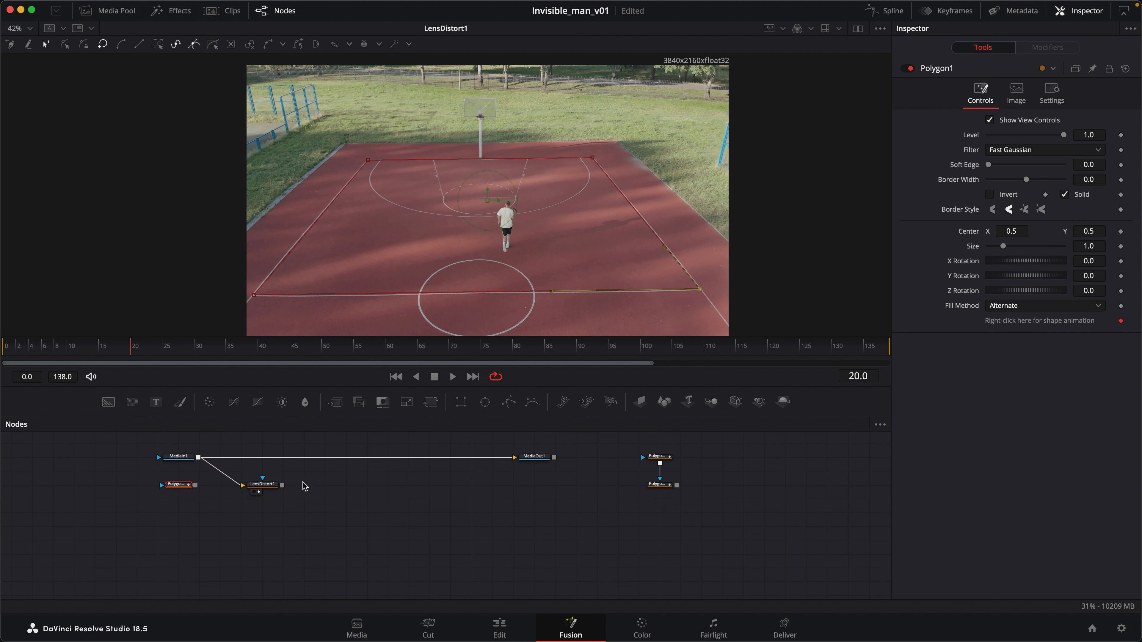
- Select the Polygon1 and LensDistort1 nodes together and set Distortion in the Lens Distortion Model to -0.035
drag(306, 475, 96, 520)
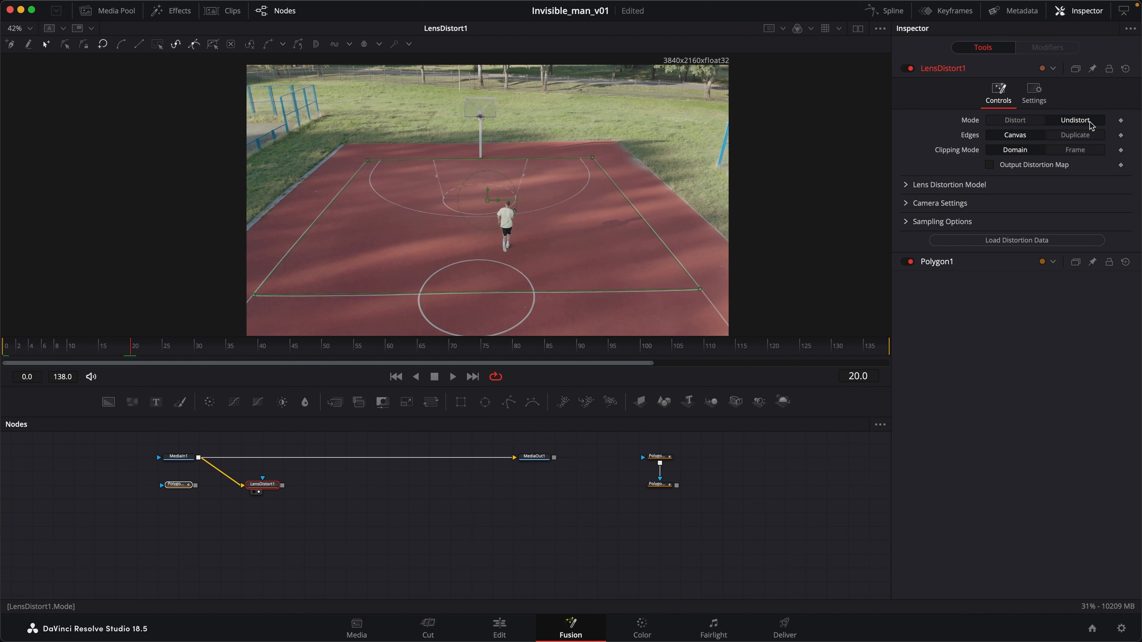
click(905, 185)
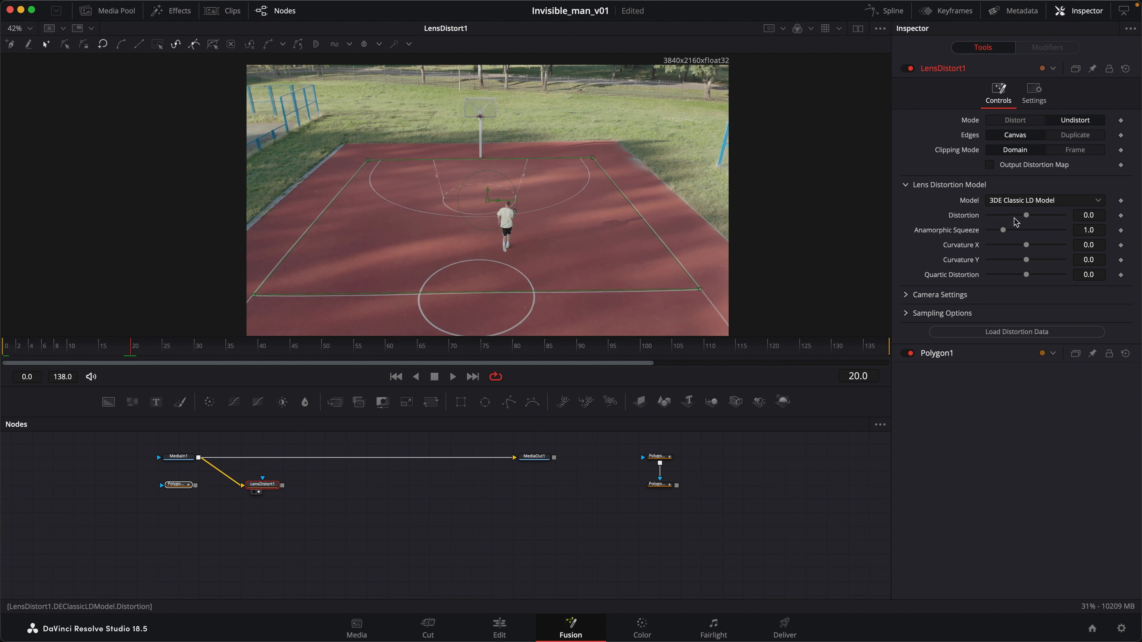
scroll(500, 189, up, 3)
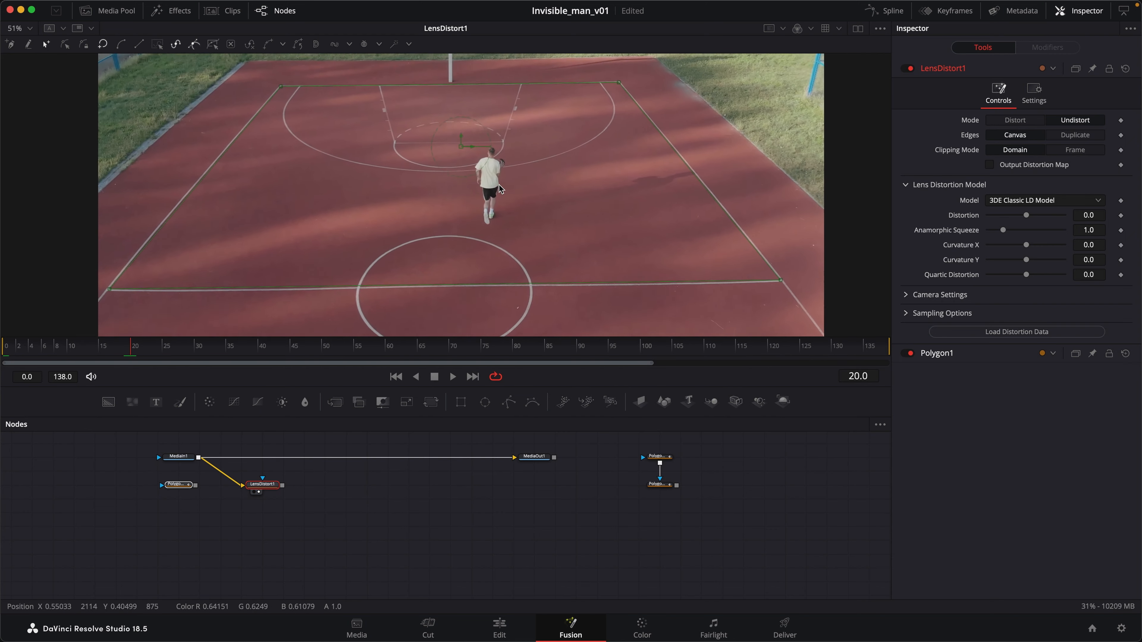
scroll(500, 189, up, 3)
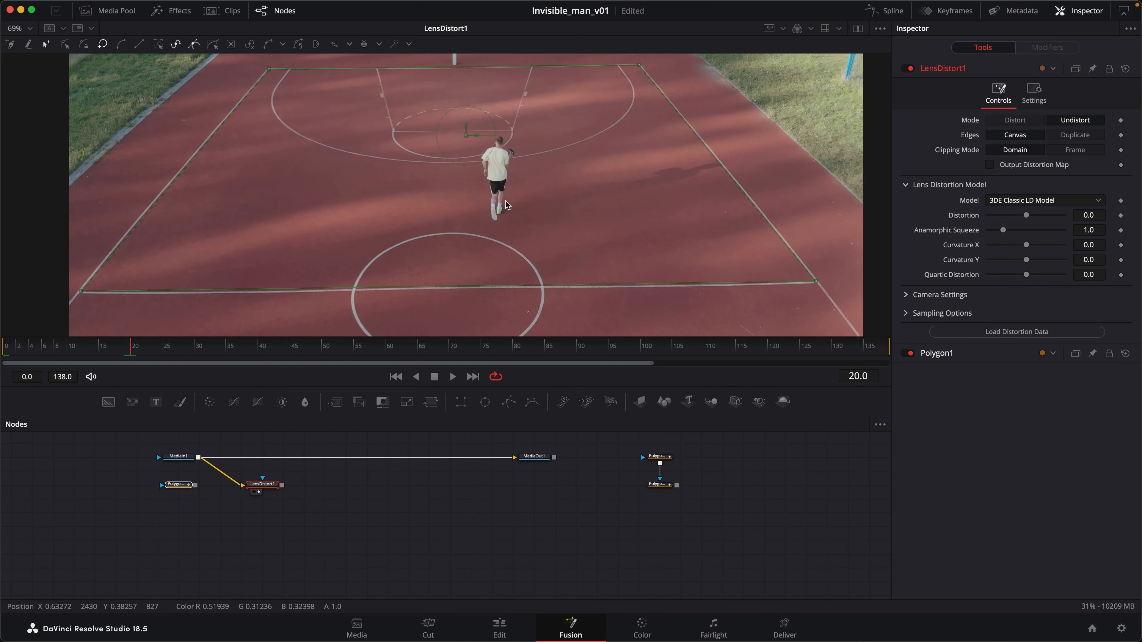
click(1088, 215)
text(-0.035)
key(Return)
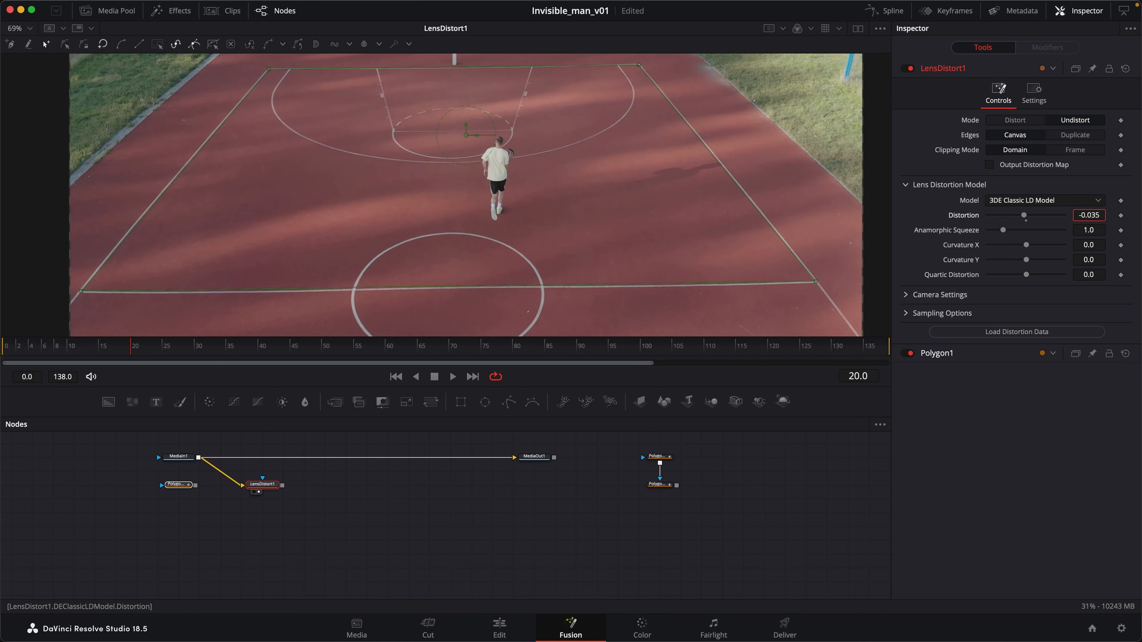
- Try Distortion values of 0.017, 0.01, 0.031 and -0.025 against the straight polygon edges
drag(1088, 215, 1109, 215)
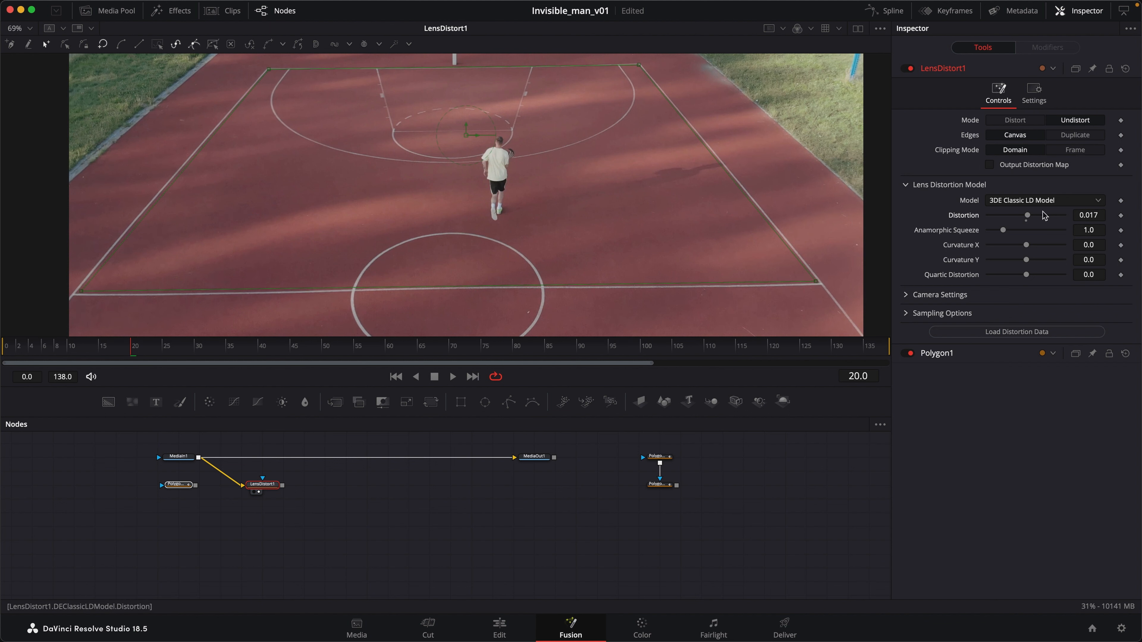
drag(1101, 215, 1096, 214)
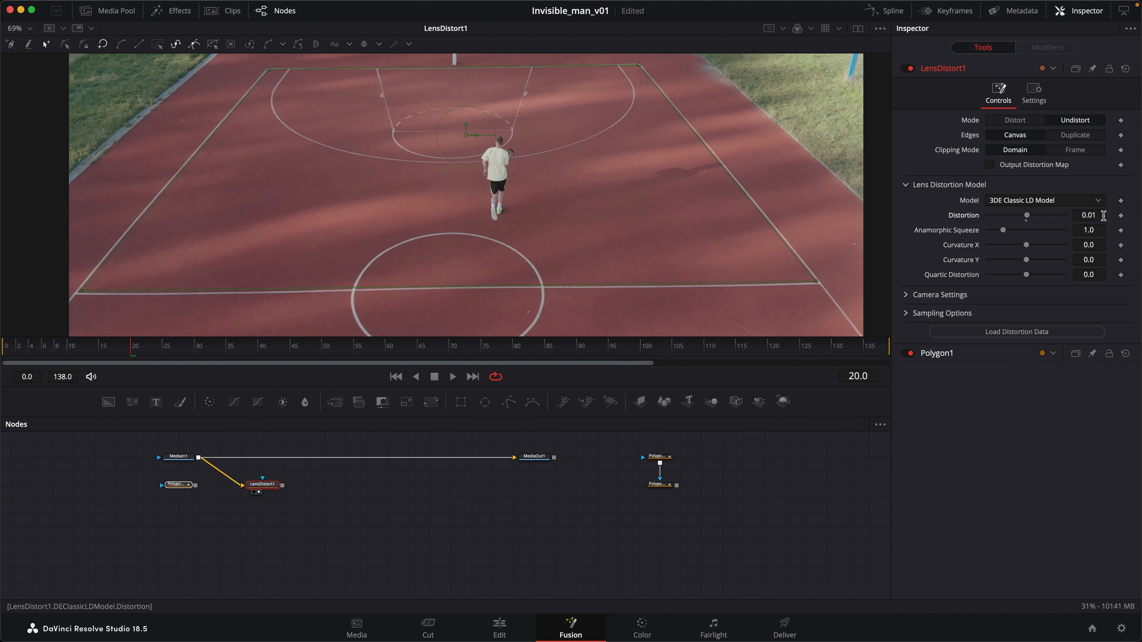
drag(1102, 215, 1107, 215)
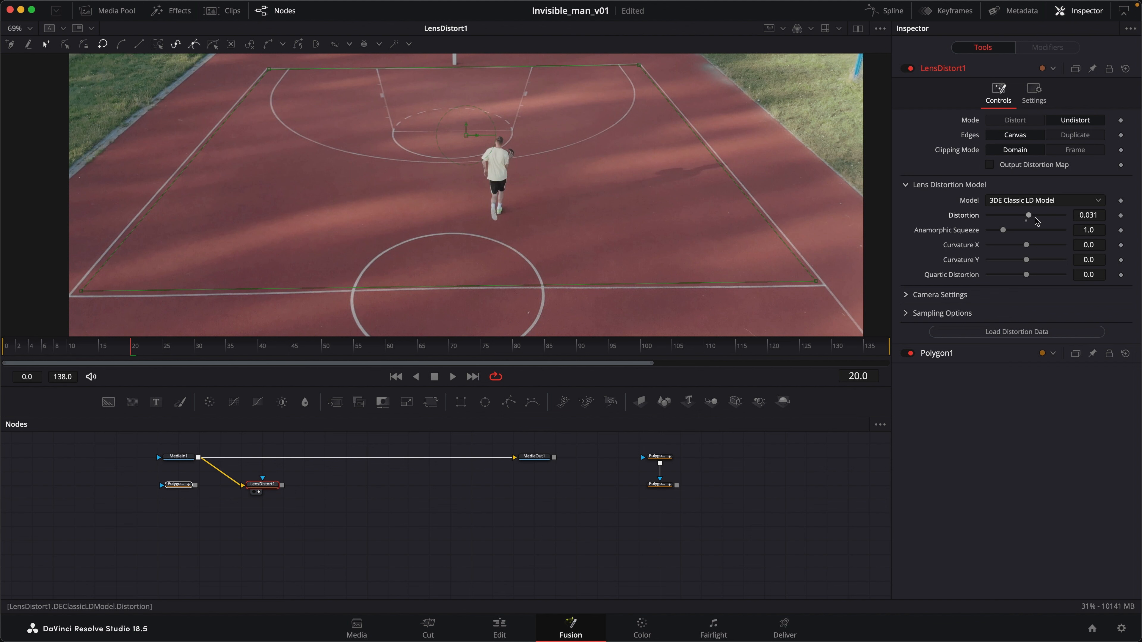
drag(1092, 214, 1064, 214)
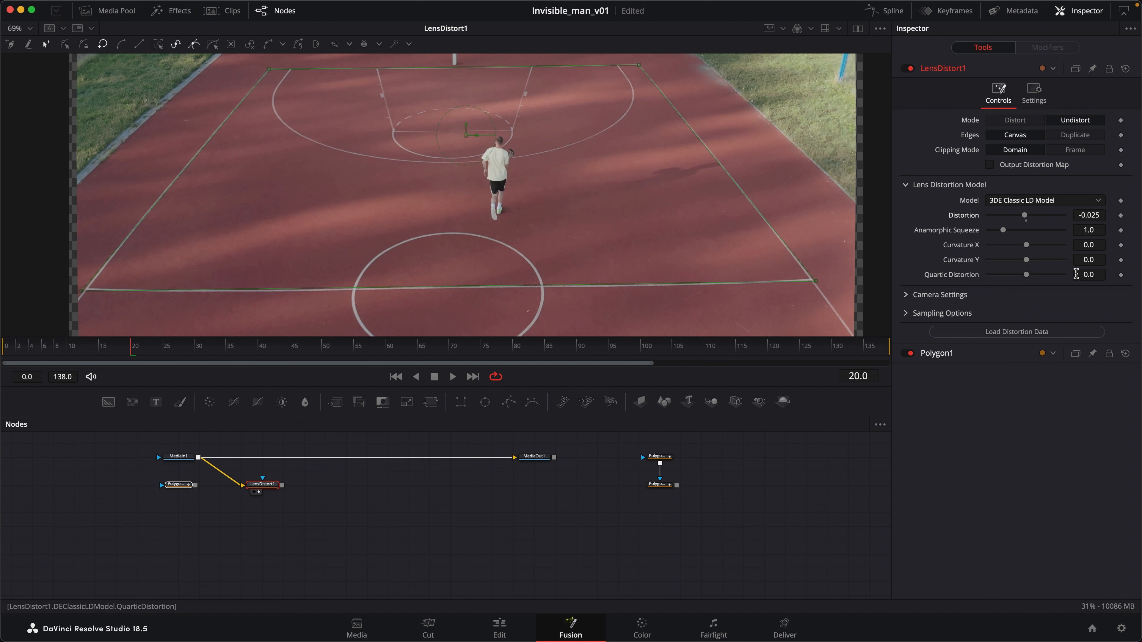
- Raise the Quartic Distortion to 0.049 and then set it to 0.07
drag(1093, 273, 1114, 273)
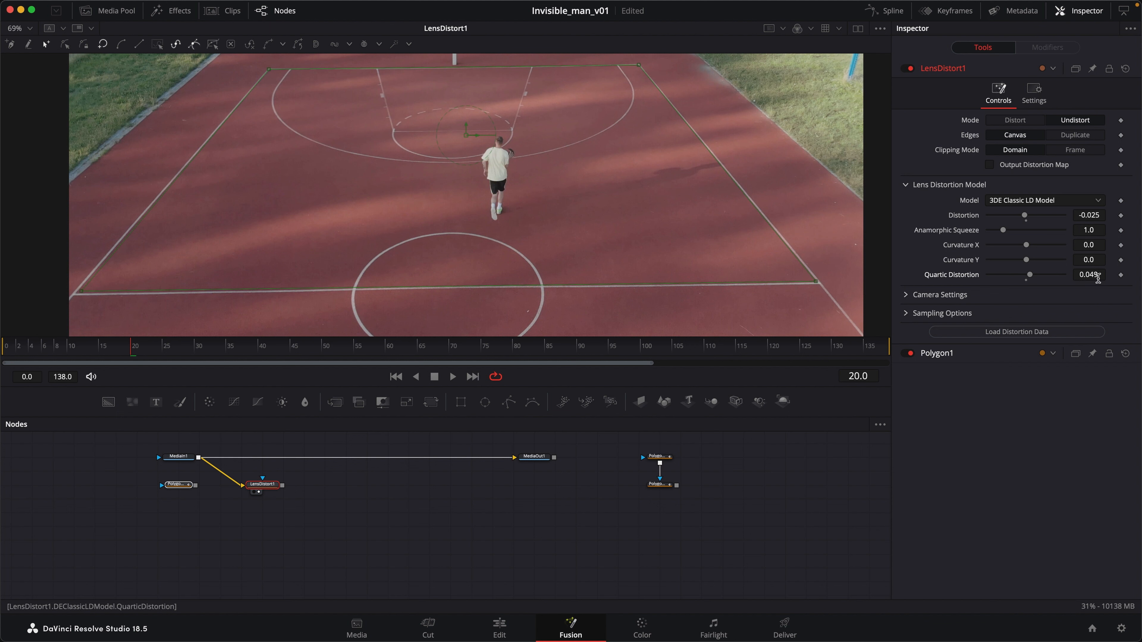
double_click(1084, 276)
text(0.07)
key(Return)
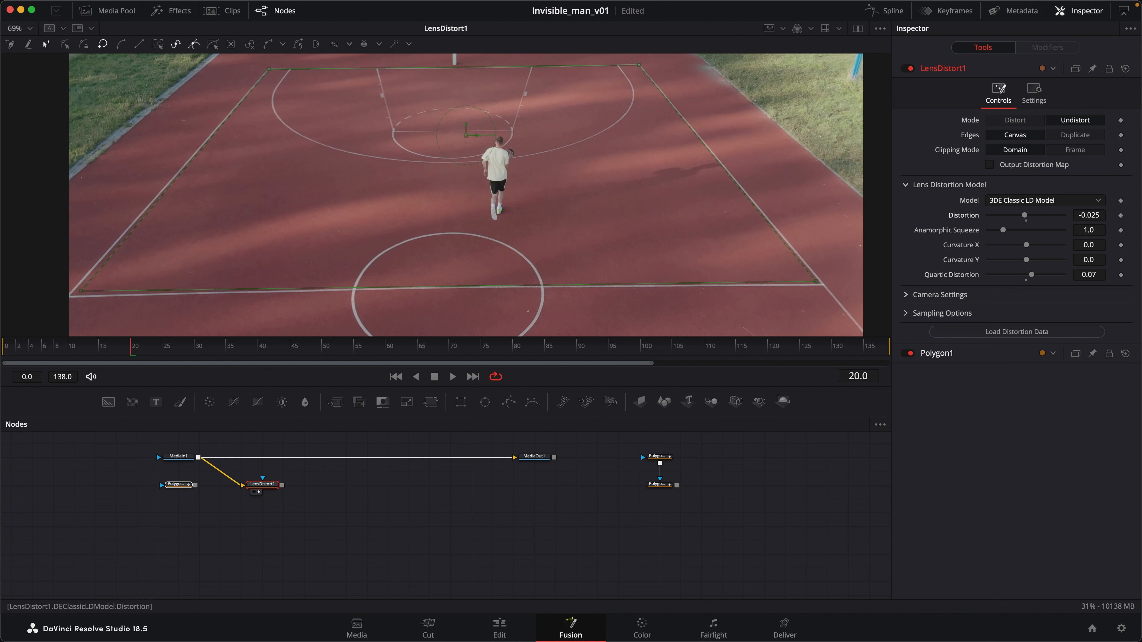
- Fine-tune the lens model to a Distortion of -0.057 and a Quartic Distortion of 0.077
drag(1090, 215, 1071, 220)
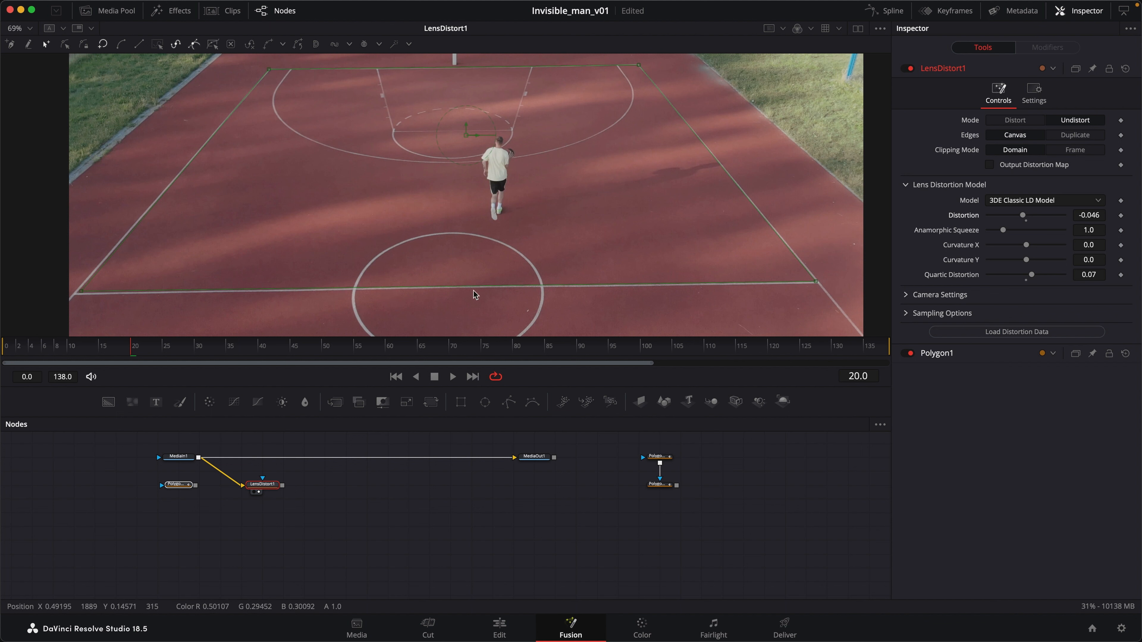
drag(1089, 215, 1079, 215)
drag(1088, 274, 1100, 270)
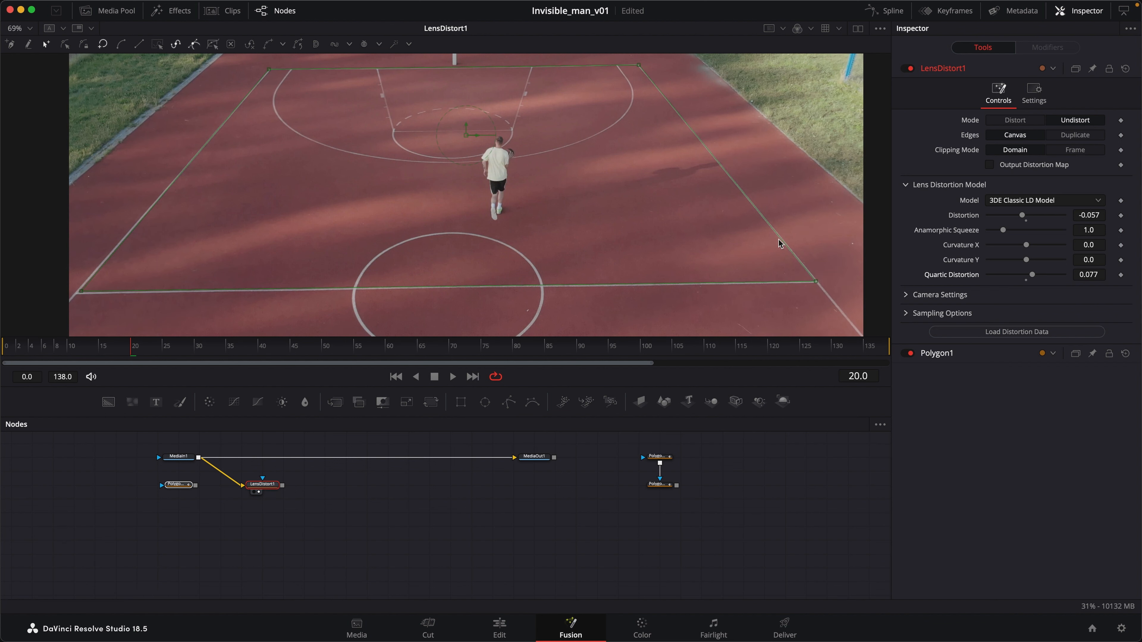
- Move the polygon's near-left point onto the corner where the court's sideline meets the halfway line
scroll(292, 249, left, 5)
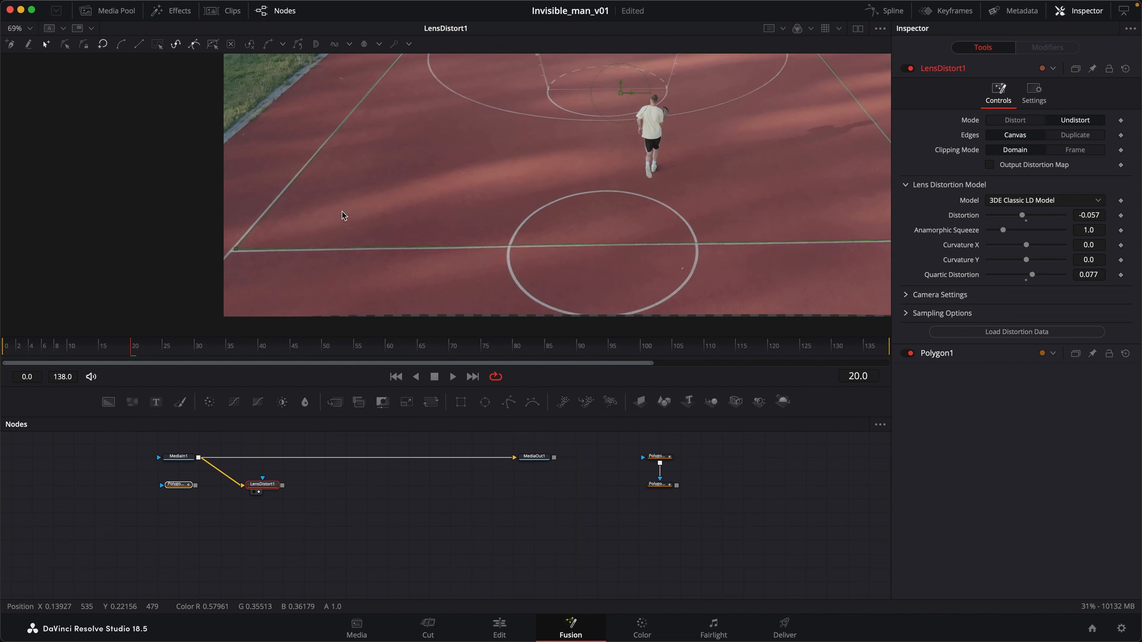
drag(414, 174, 321, 273)
scroll(330, 267, up, 5)
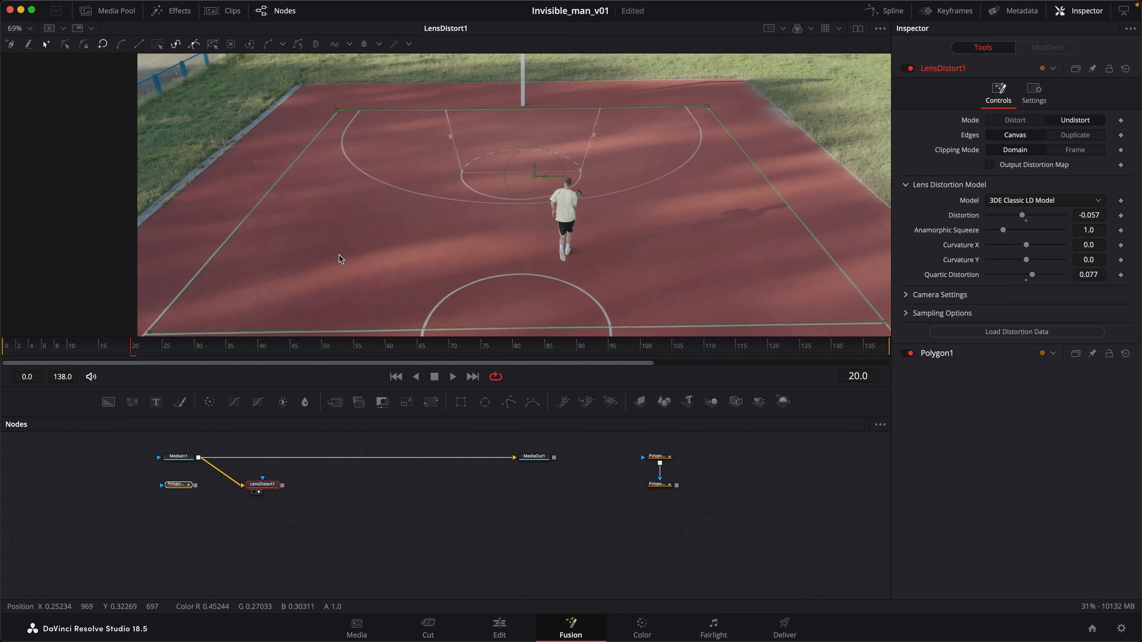
drag(266, 201, 260, 207)
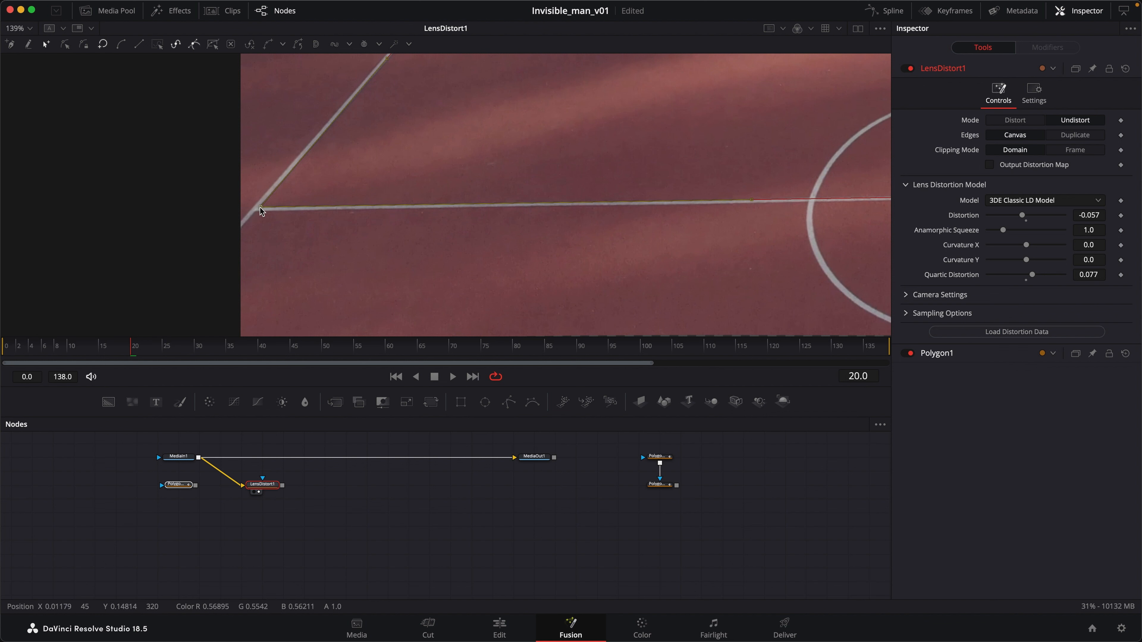
- Nudge the polygon's remaining corner points onto the intersections of the court's sidelines with the baseline and halfway line
drag(495, 101, 336, 333)
mouse_move(499, 97)
mouse_down()
mouse_move(345, 300)
mouse_move(342, 335)
mouse_up()
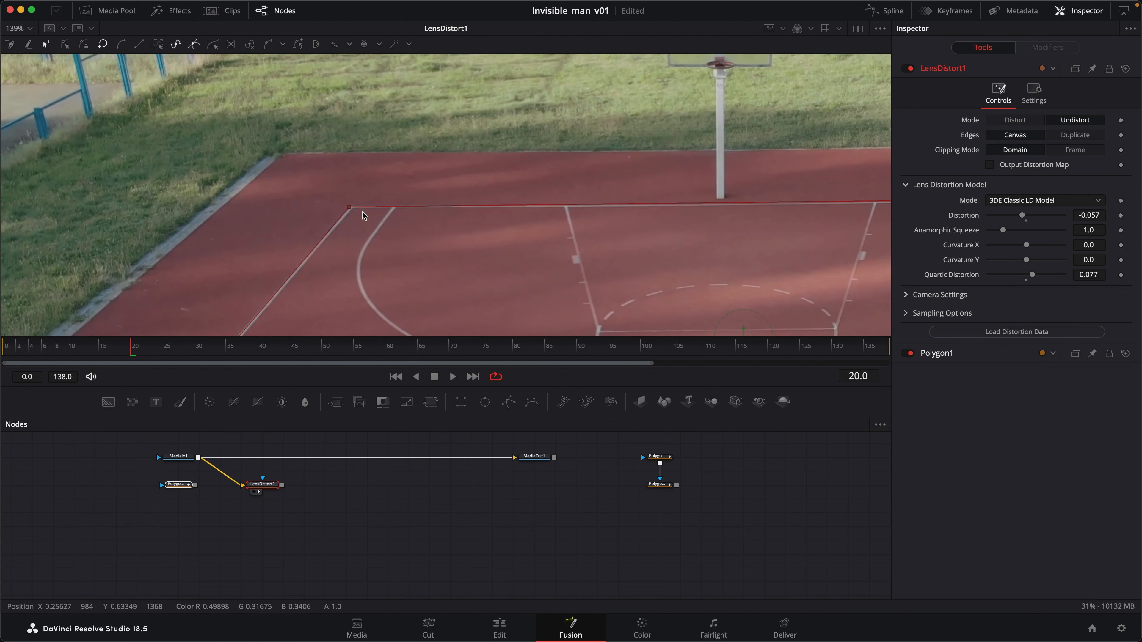
drag(350, 207, 352, 209)
drag(792, 279, 35, 250)
drag(330, 169, 336, 172)
drag(501, 324, 527, 103)
drag(528, 209, 503, 87)
drag(690, 257, 694, 263)
drag(321, 204, 479, 210)
scroll(479, 210, down, 6)
scroll(441, 250, up, 2)
drag(443, 250, 452, 291)
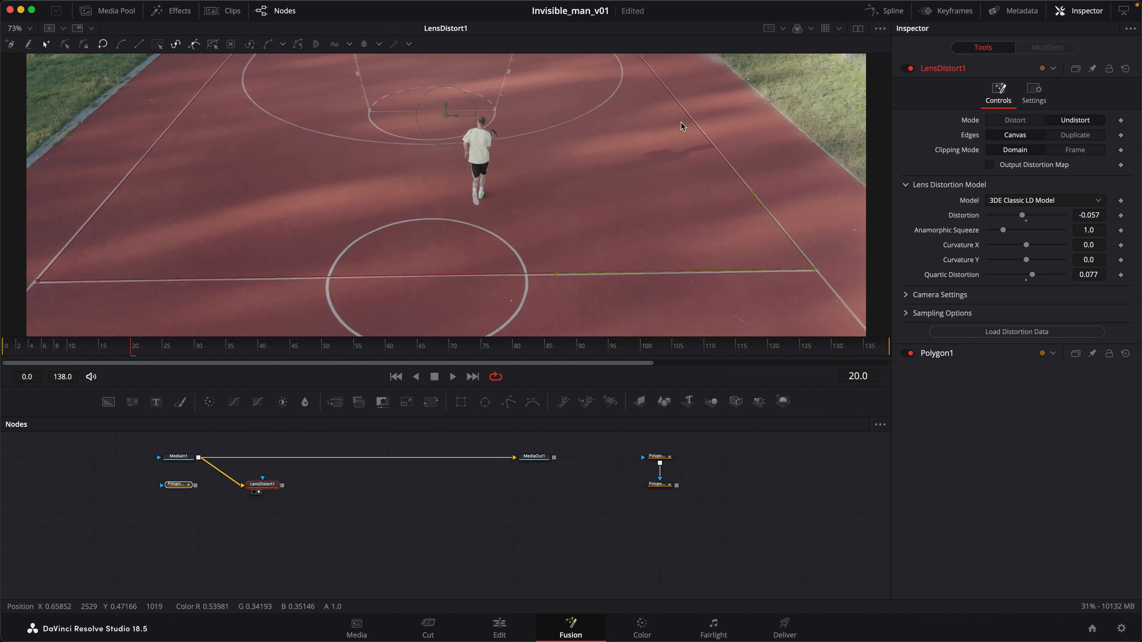
- Examine the polygon edges against the court's baseline and sidelines up close, and fit the whole frame in the viewer
drag(496, 87, 533, 166)
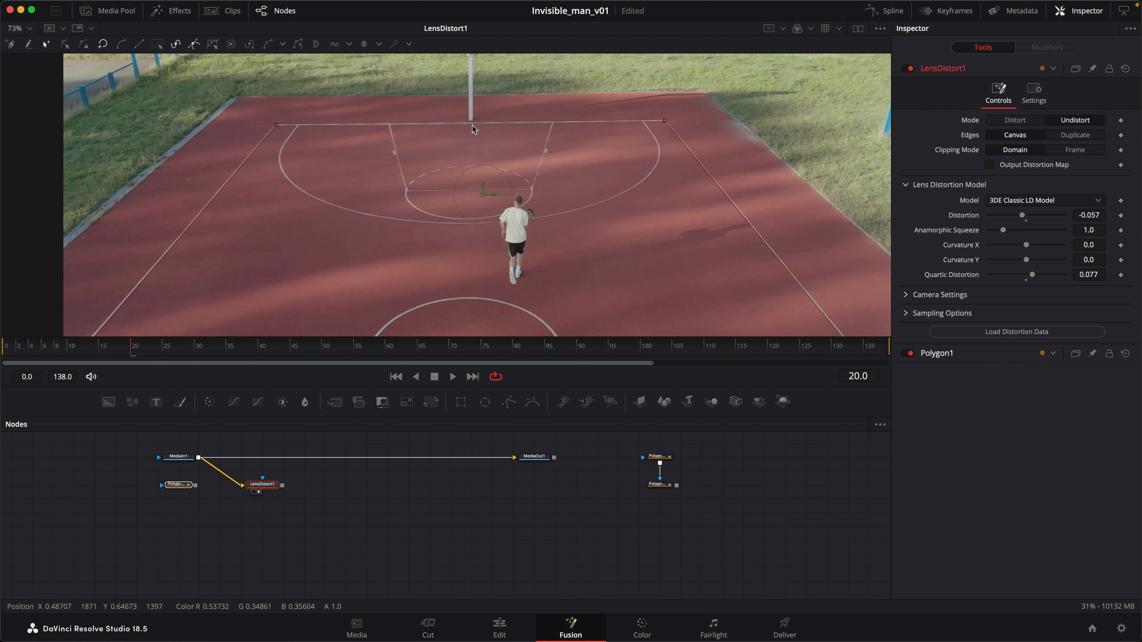
scroll(472, 139, up, 5)
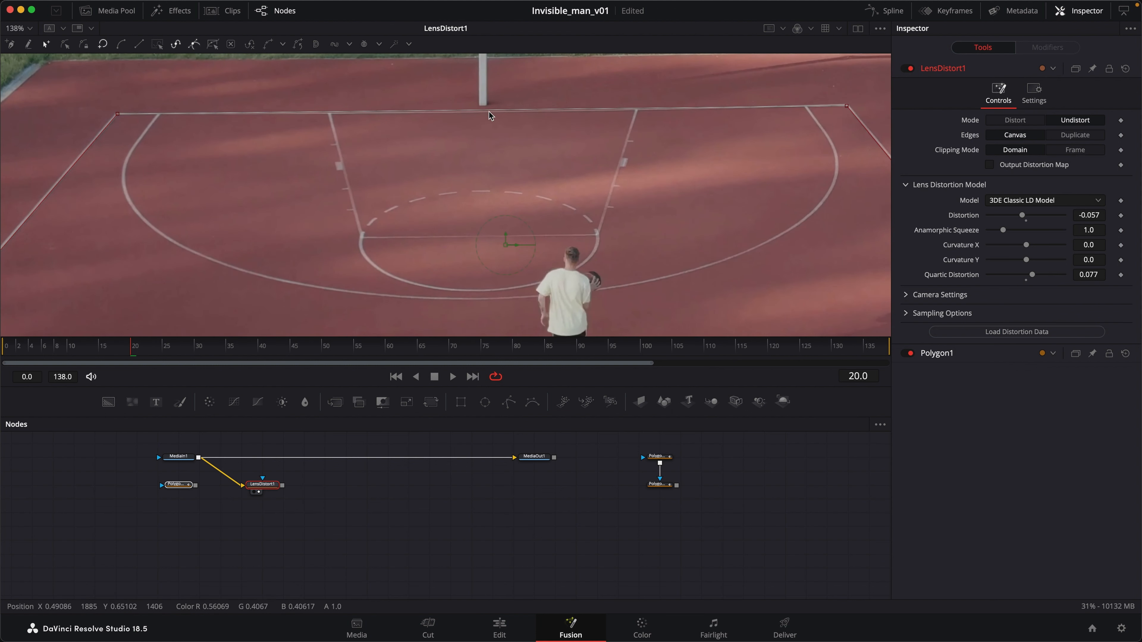
drag(536, 161, 504, 155)
scroll(503, 169, down, 6)
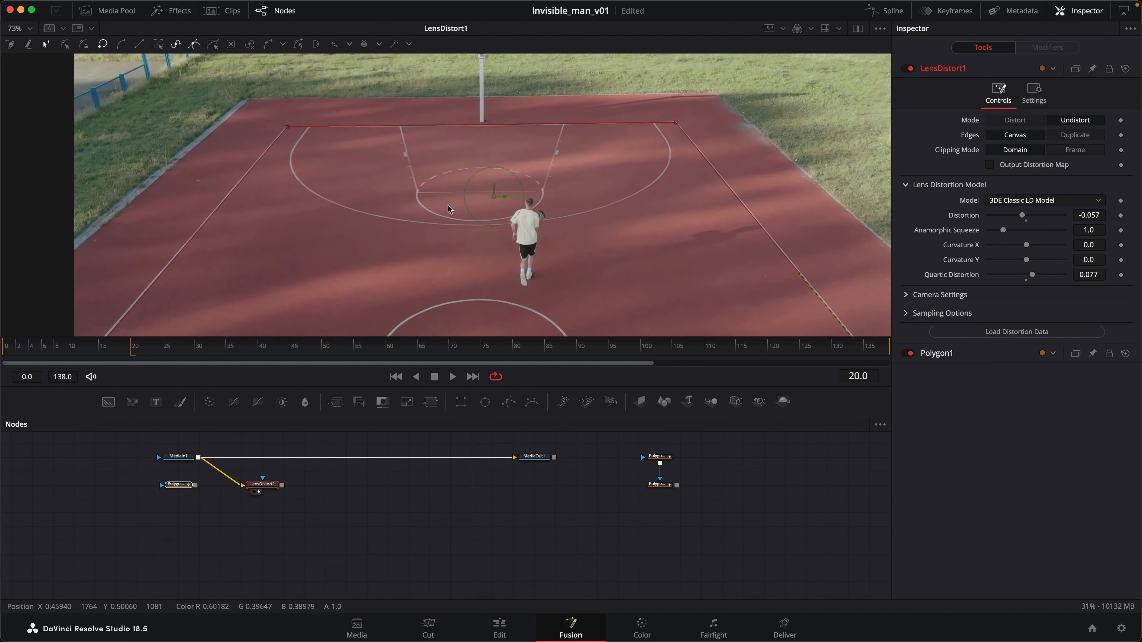
scroll(516, 180, down, 1)
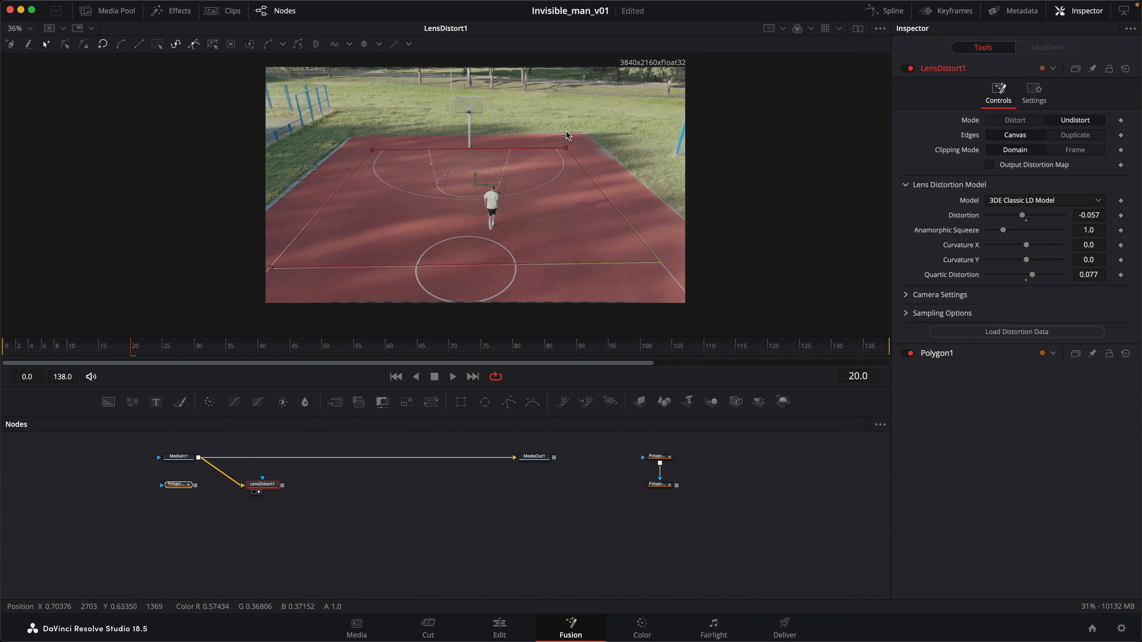
click(28, 28)
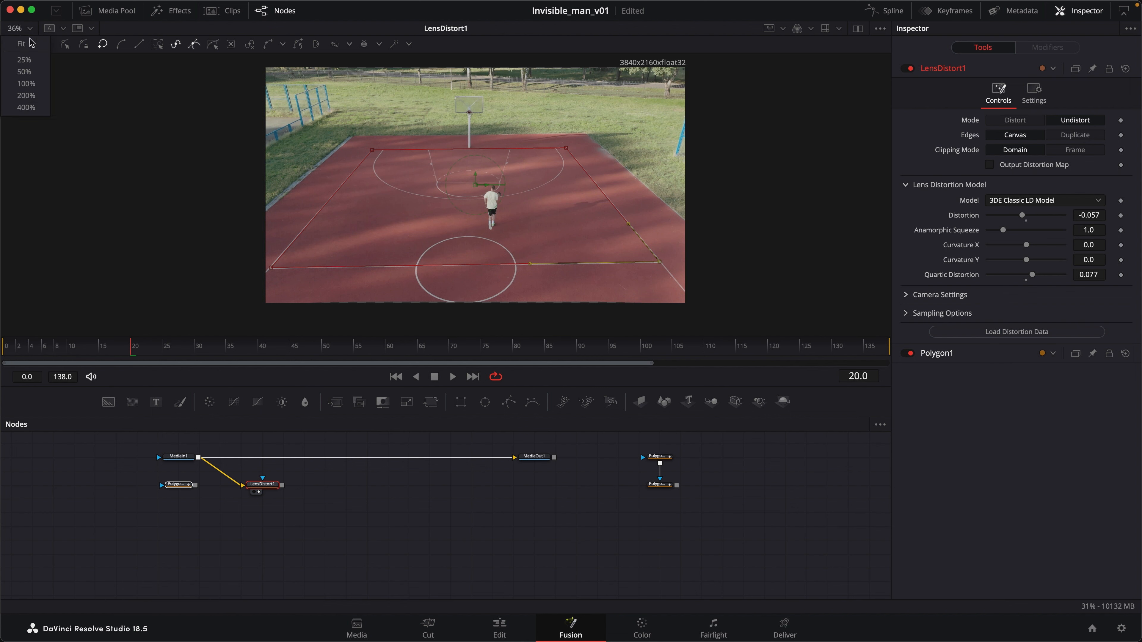
click(22, 44)
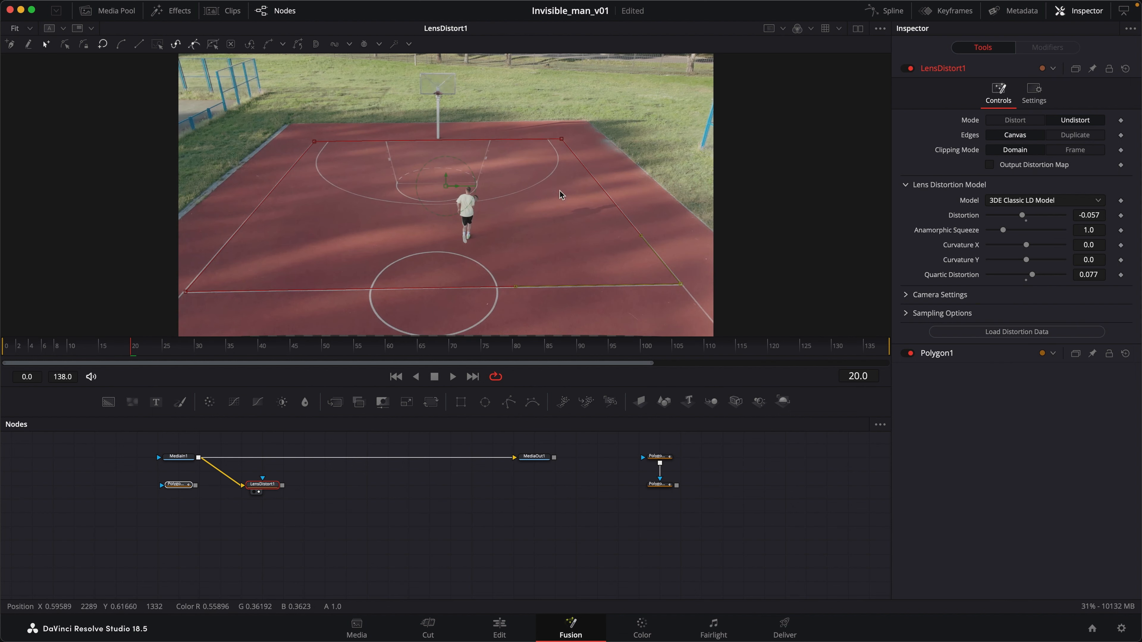
- Shift the LensDistort node aside and delete the reference polygon next to it
click(262, 486)
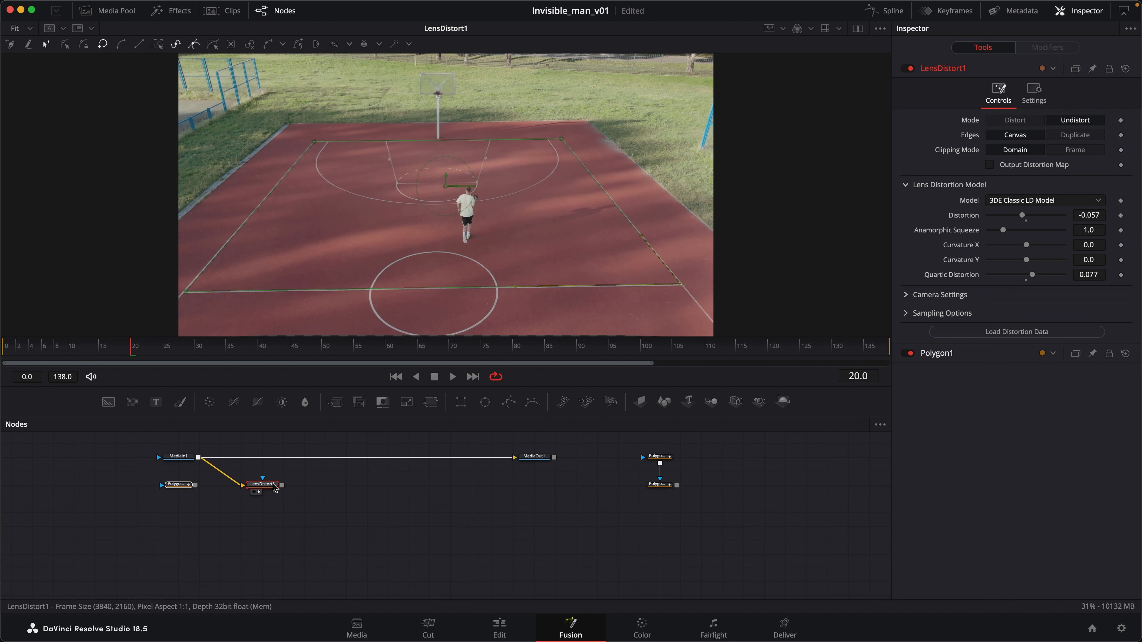
drag(275, 487, 255, 488)
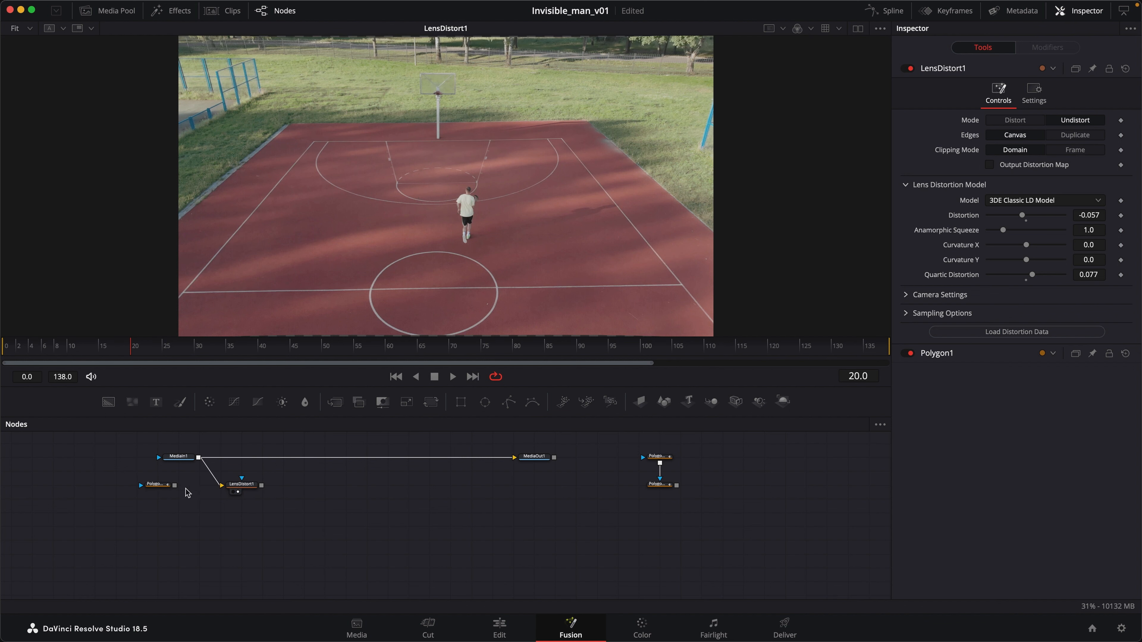
click(158, 485)
key(Delete)
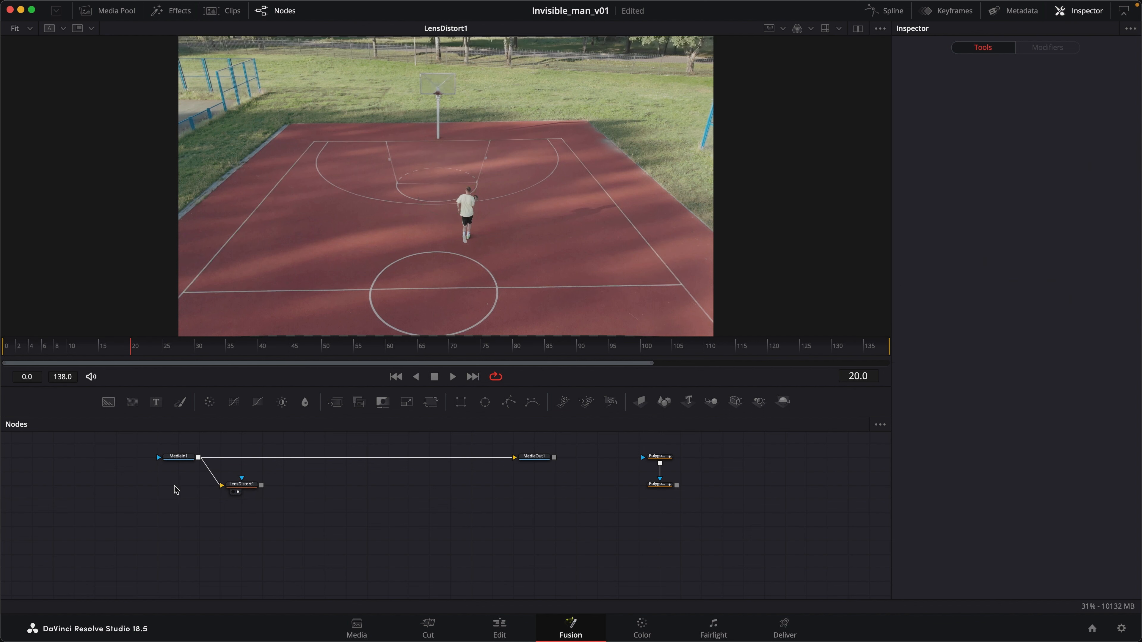
- Add a Planar Tracker after the LensDistort node and show its output in the viewer
click(242, 484)
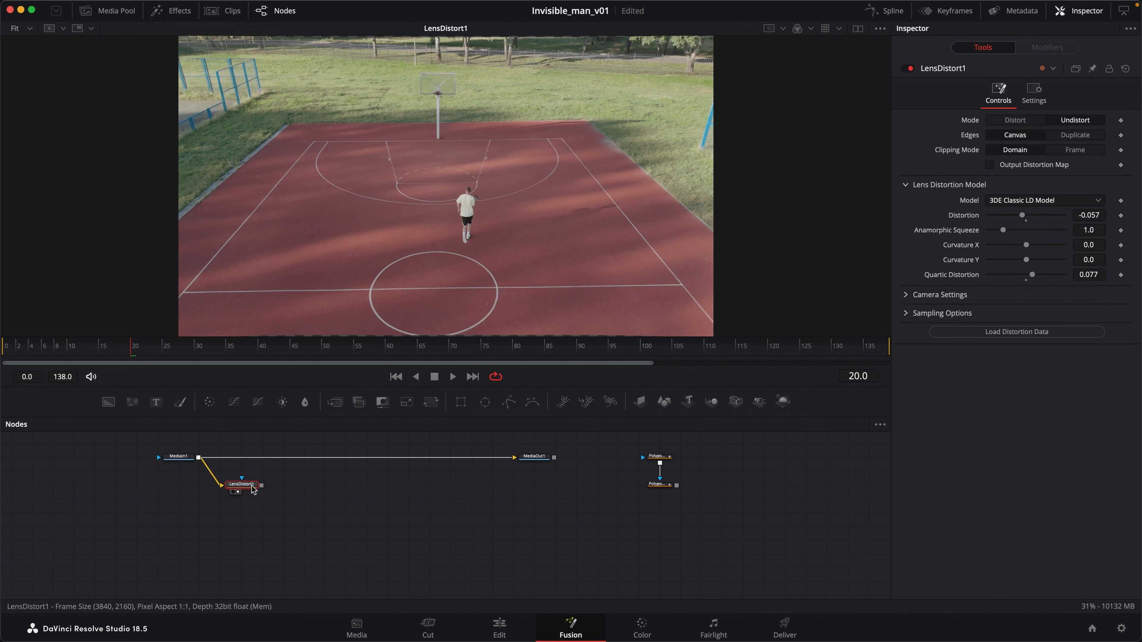
key(shift+space)
text(pl)
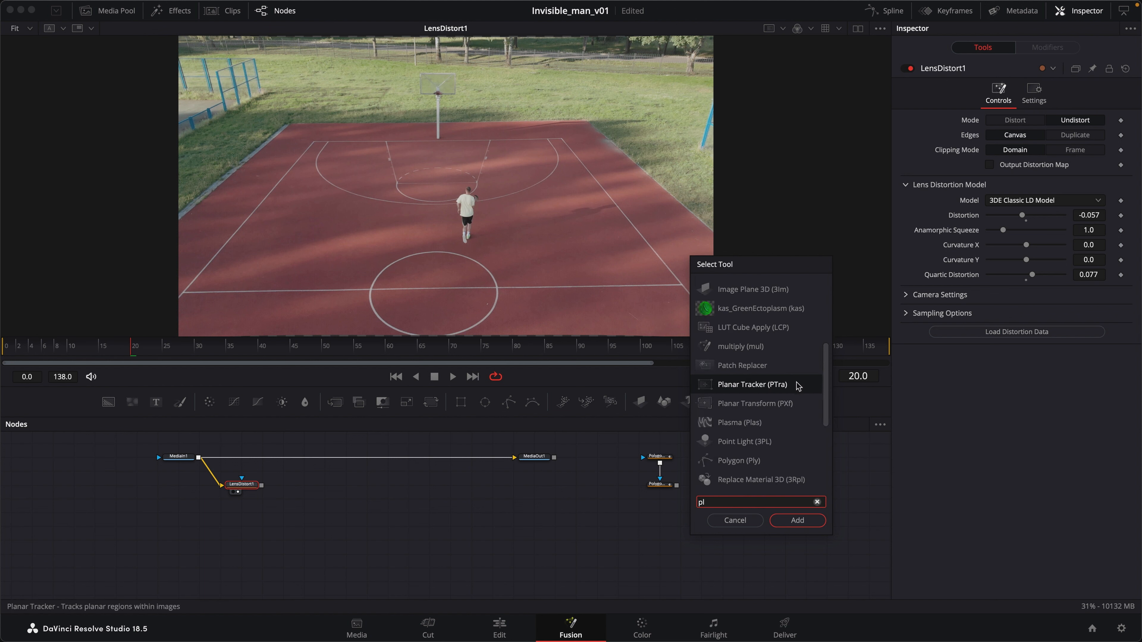
double_click(797, 385)
drag(279, 486, 345, 307)
drag(406, 464, 422, 435)
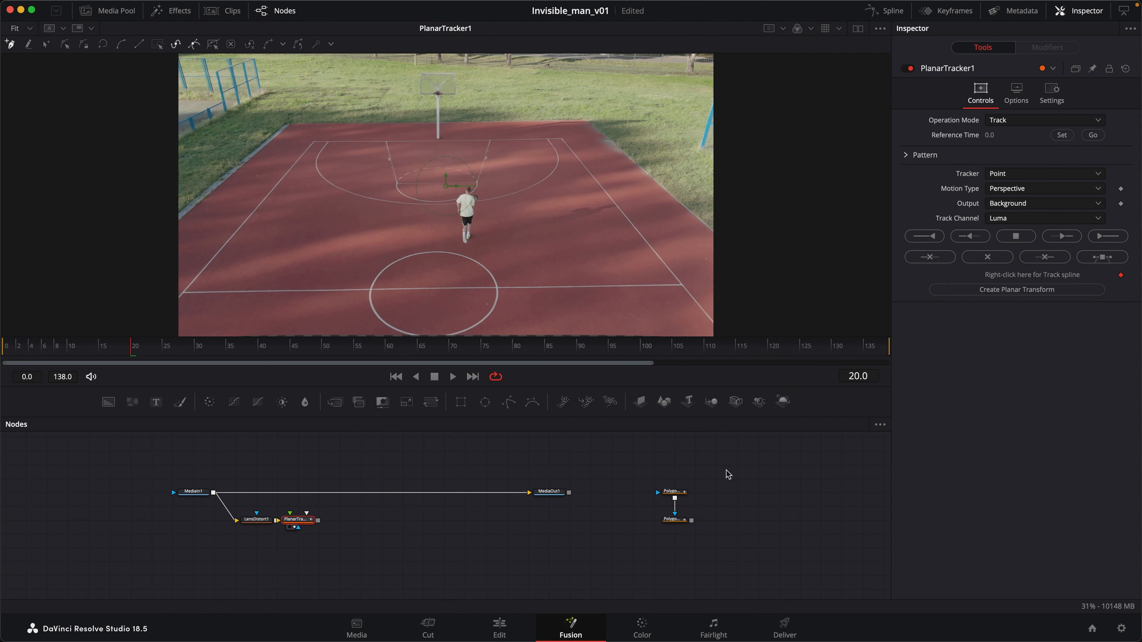
- Review the two prepared mask polygons and inspect the shadow mask at frame 39
drag(728, 475, 664, 540)
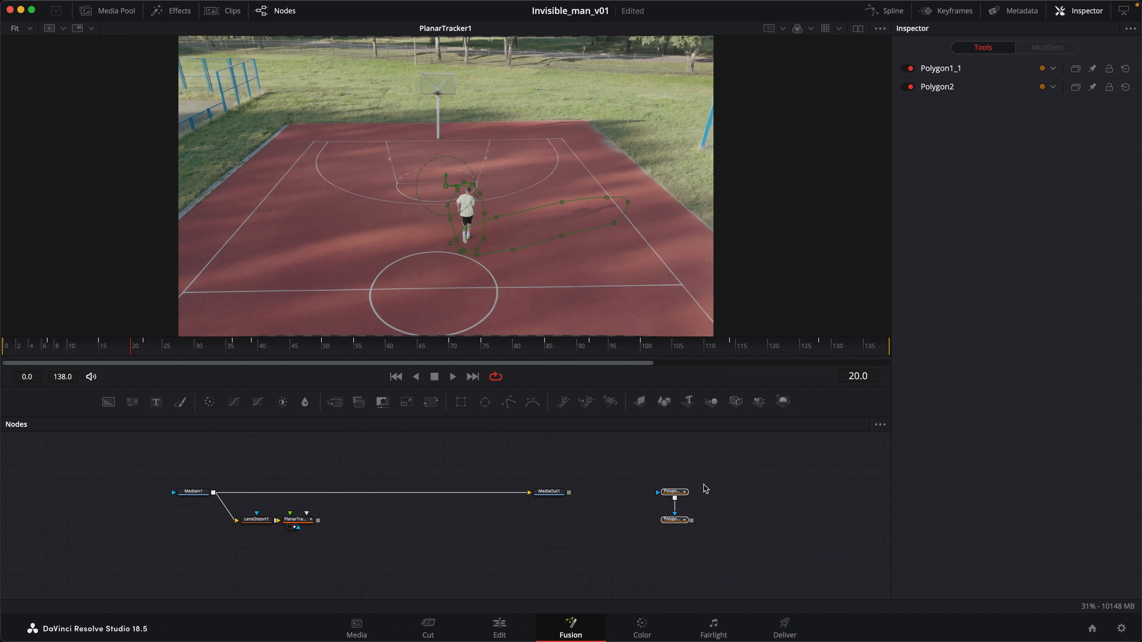
click(673, 491)
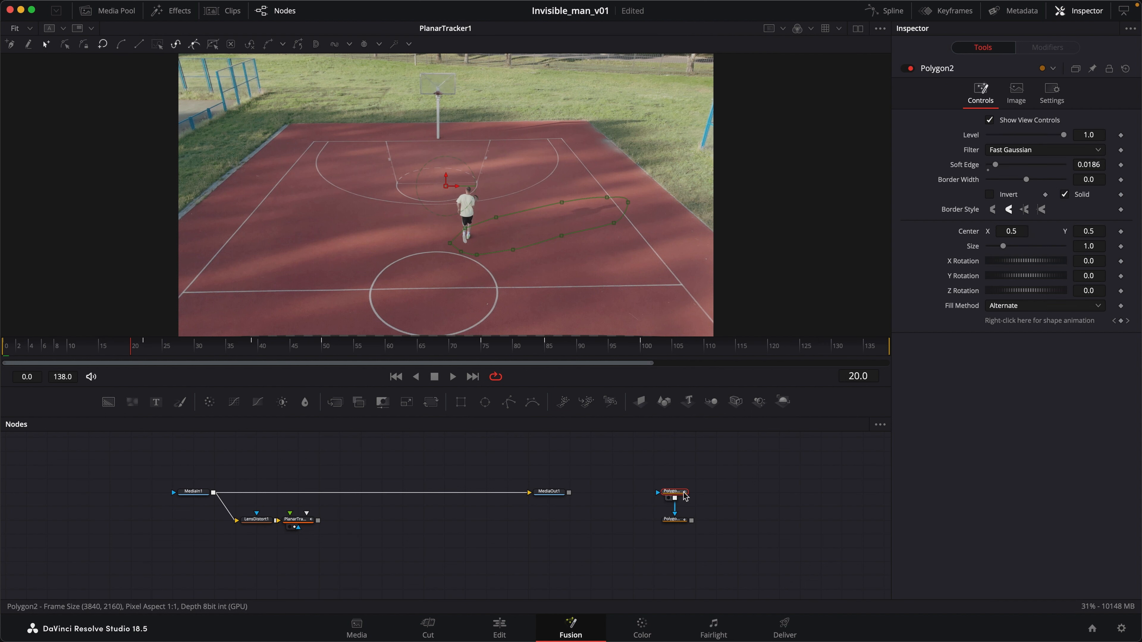
click(252, 349)
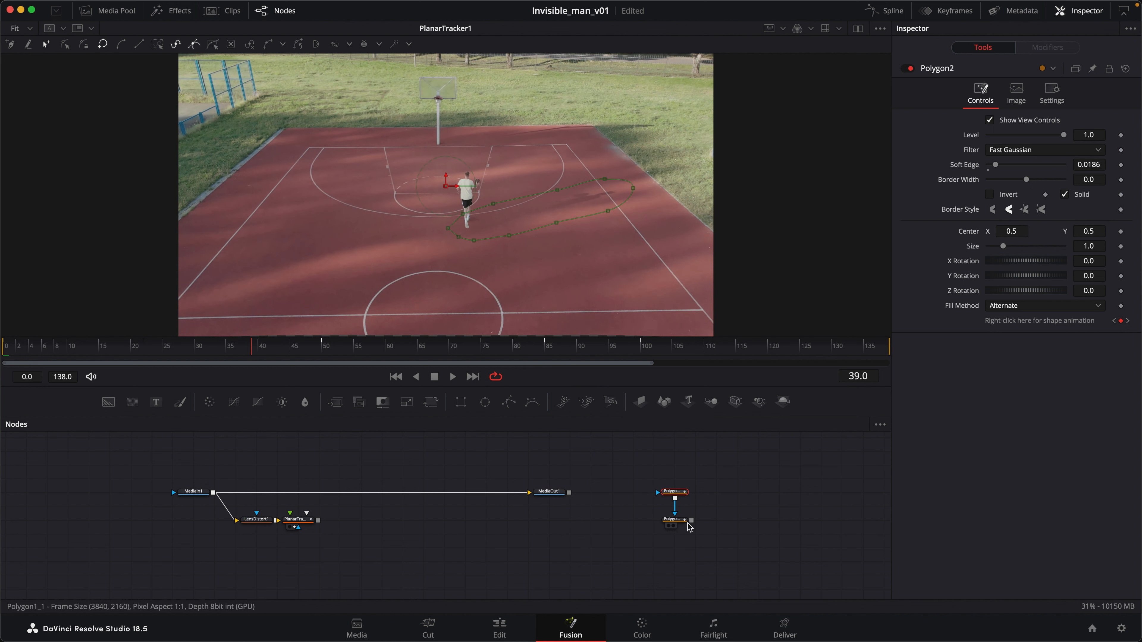
- Paste a copy of the player's mask polygon near the Planar Tracker and connect it as the occlusion mask
click(675, 520)
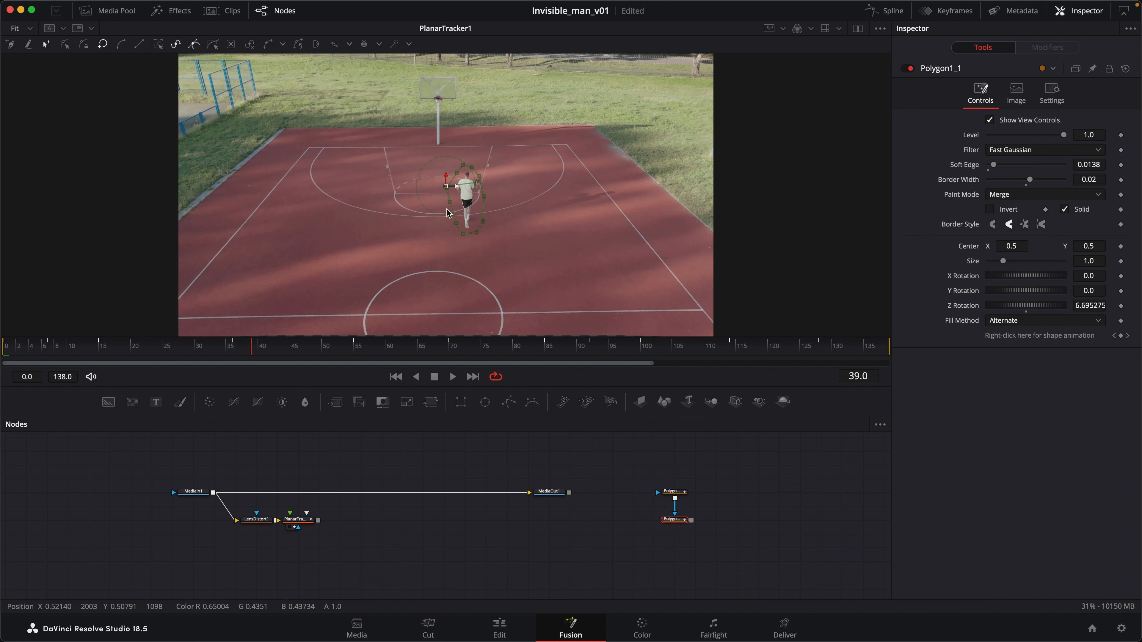
click(324, 536)
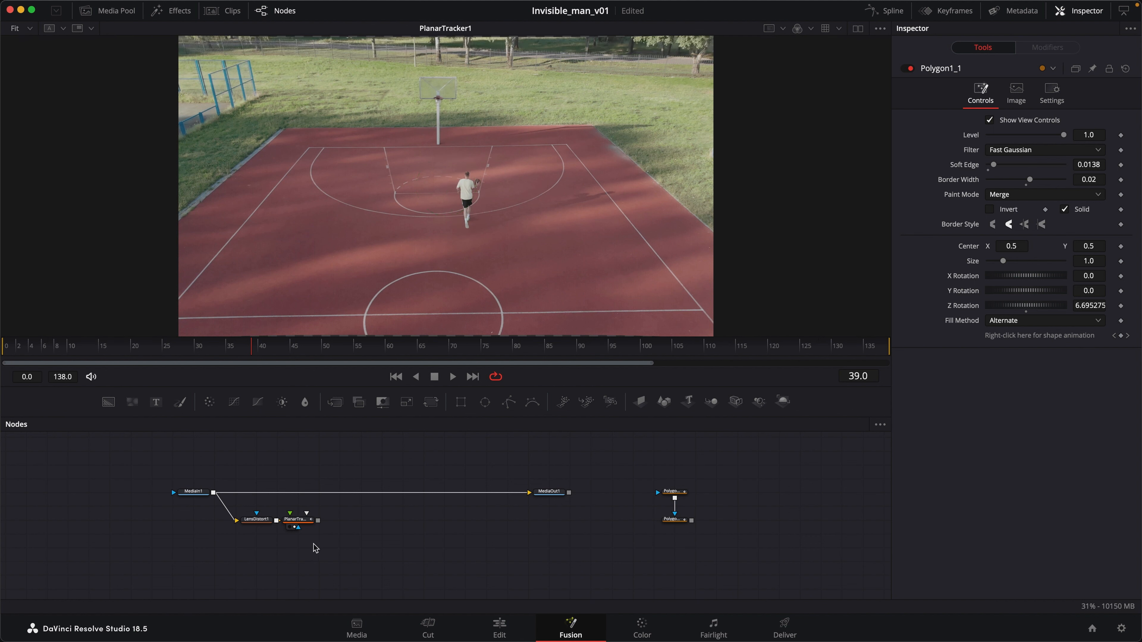
key(ctrl+v)
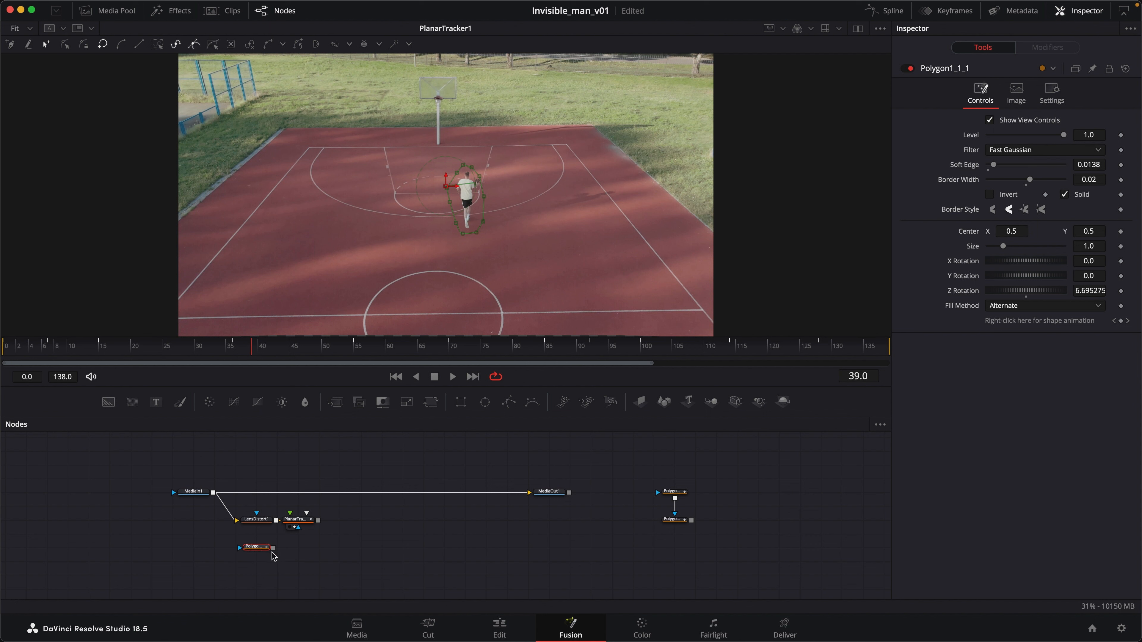
drag(273, 548, 305, 524)
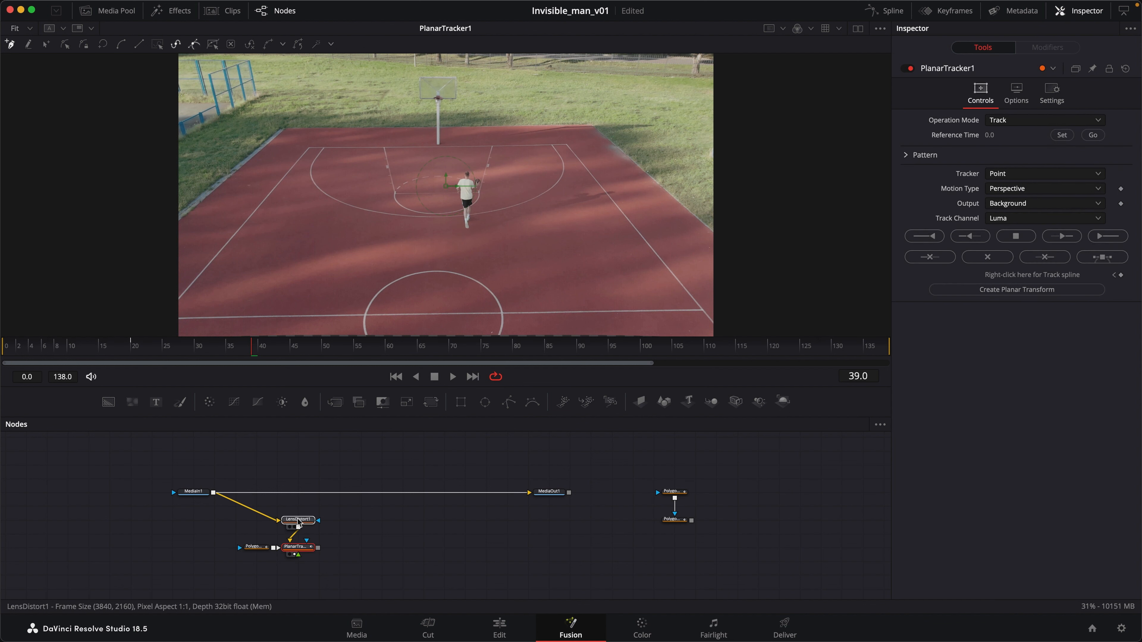
- Go to frame 50 and set it as the Planar Tracker's reference time
drag(254, 353, 325, 353)
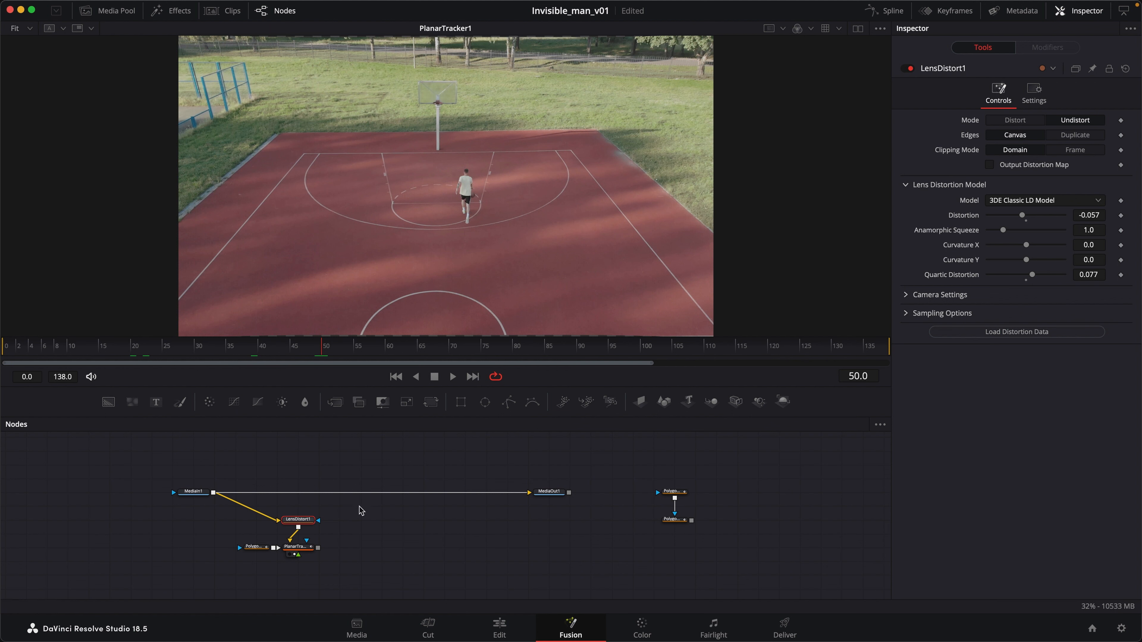
click(297, 547)
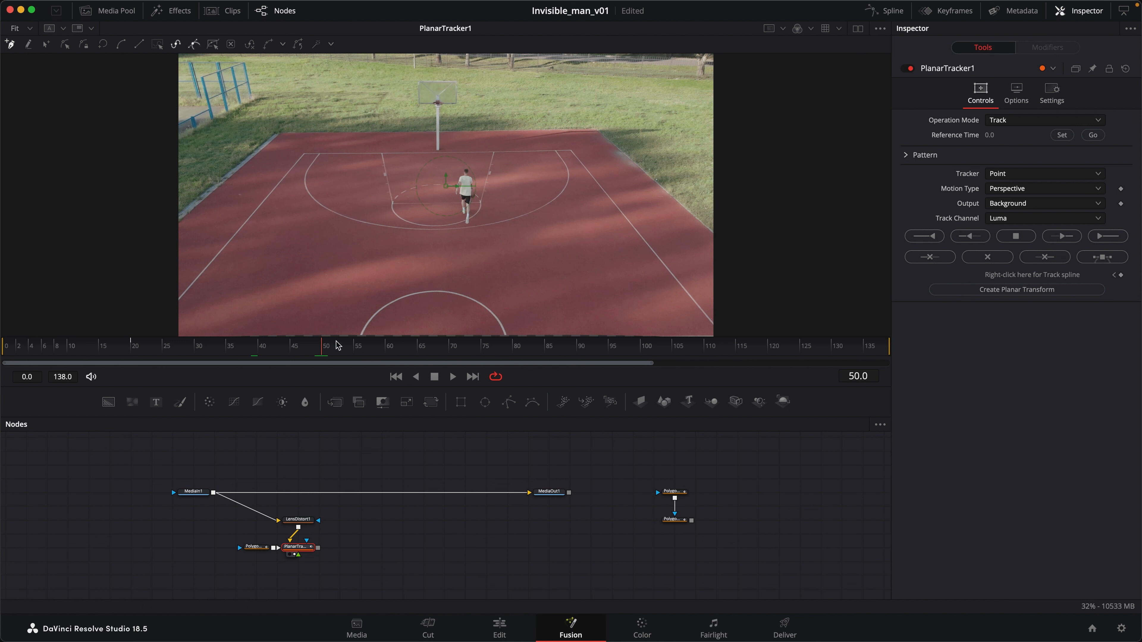
click(1062, 135)
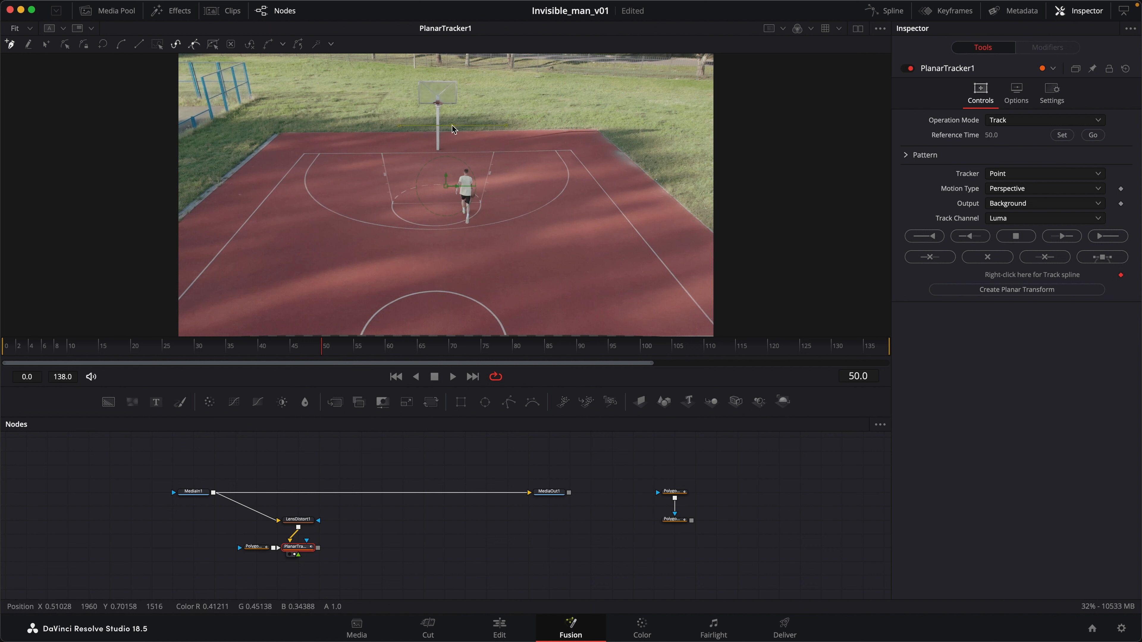
- Draw a closed five-point tracking region around the right half of the court, from the hoop pole to the far-right corner
click(409, 324)
click(701, 321)
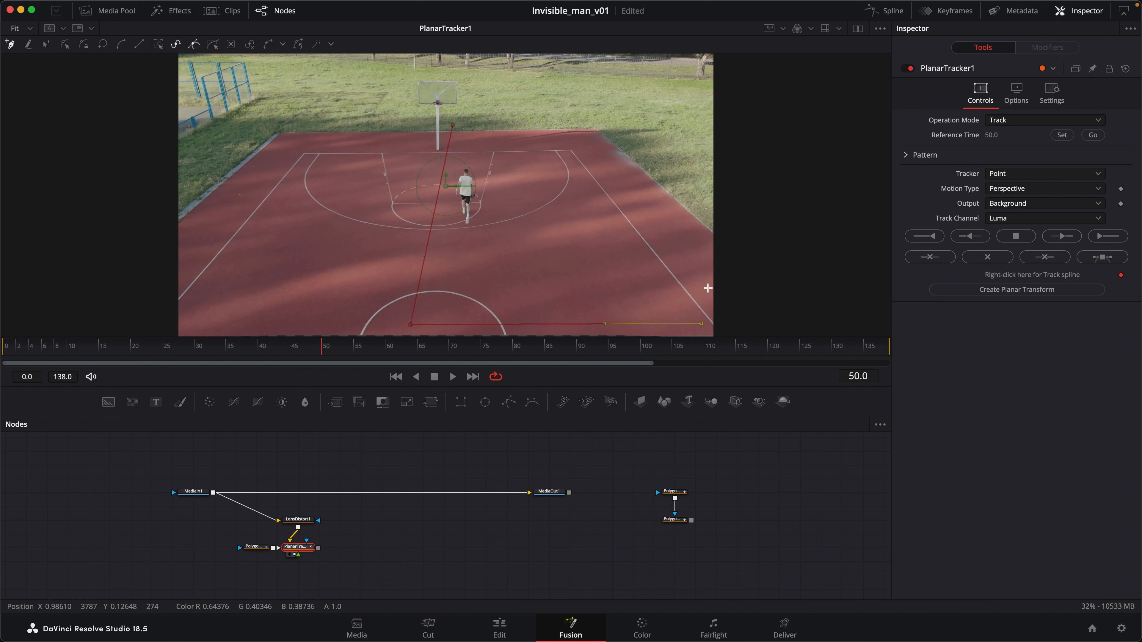
click(709, 211)
click(606, 123)
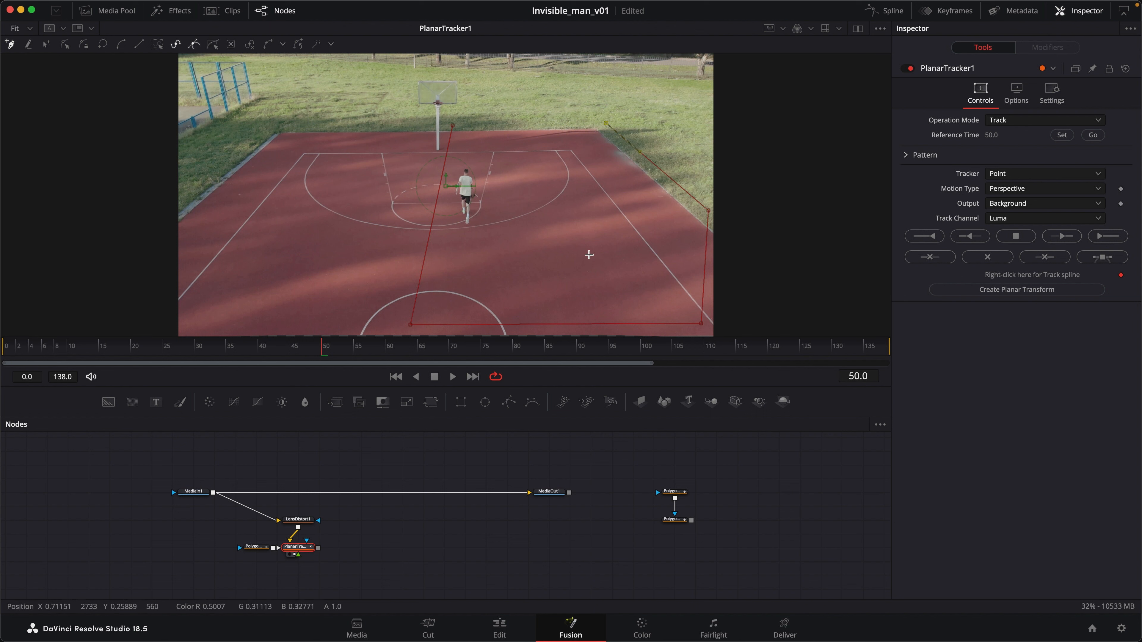
click(452, 126)
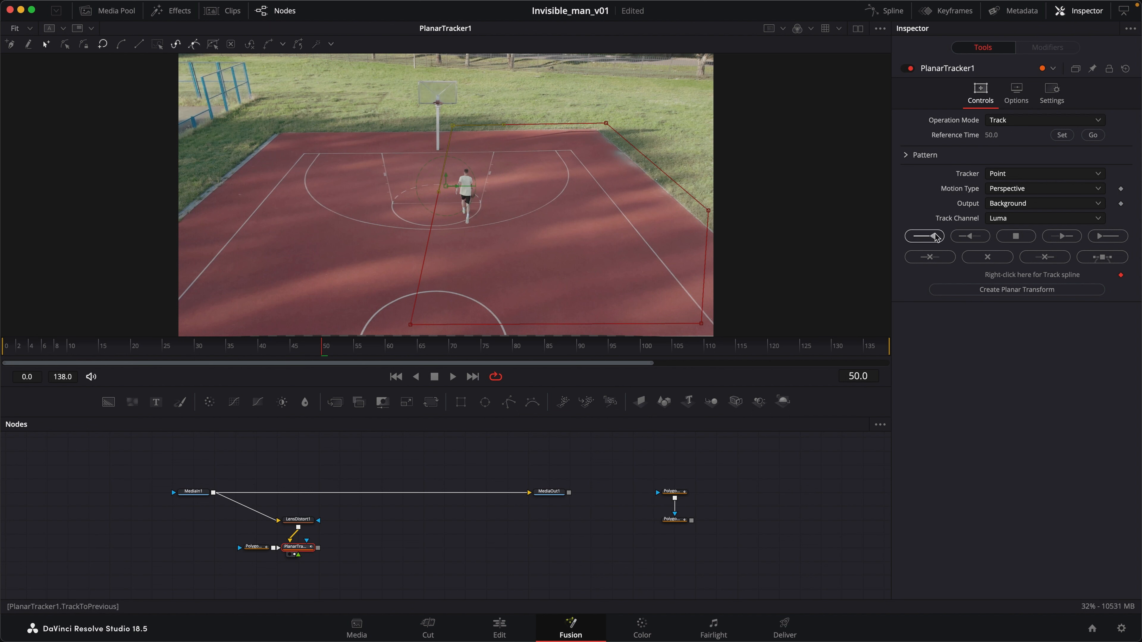
- Track the region from reference frame 50 back to the start and forward to the end, returning to the reference frame
click(924, 236)
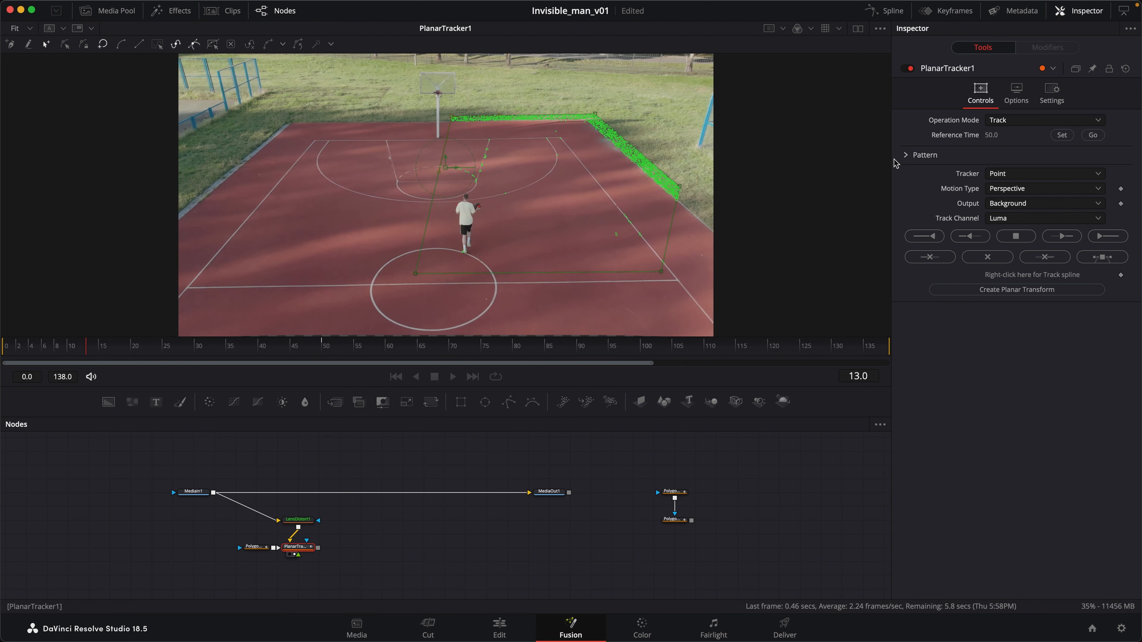
click(1093, 135)
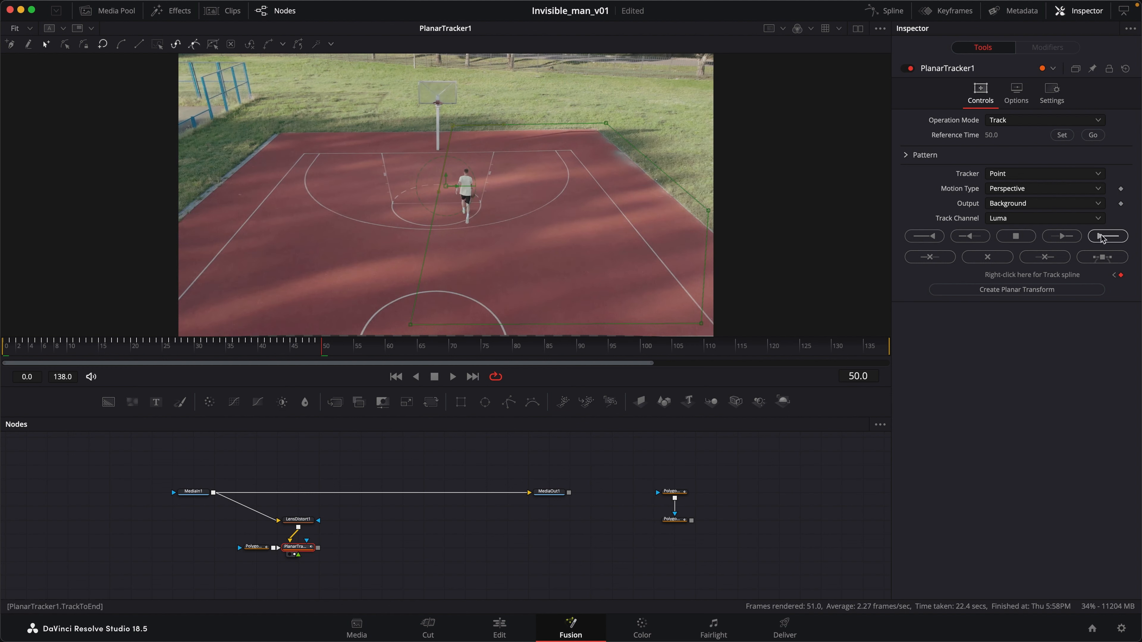
click(1102, 238)
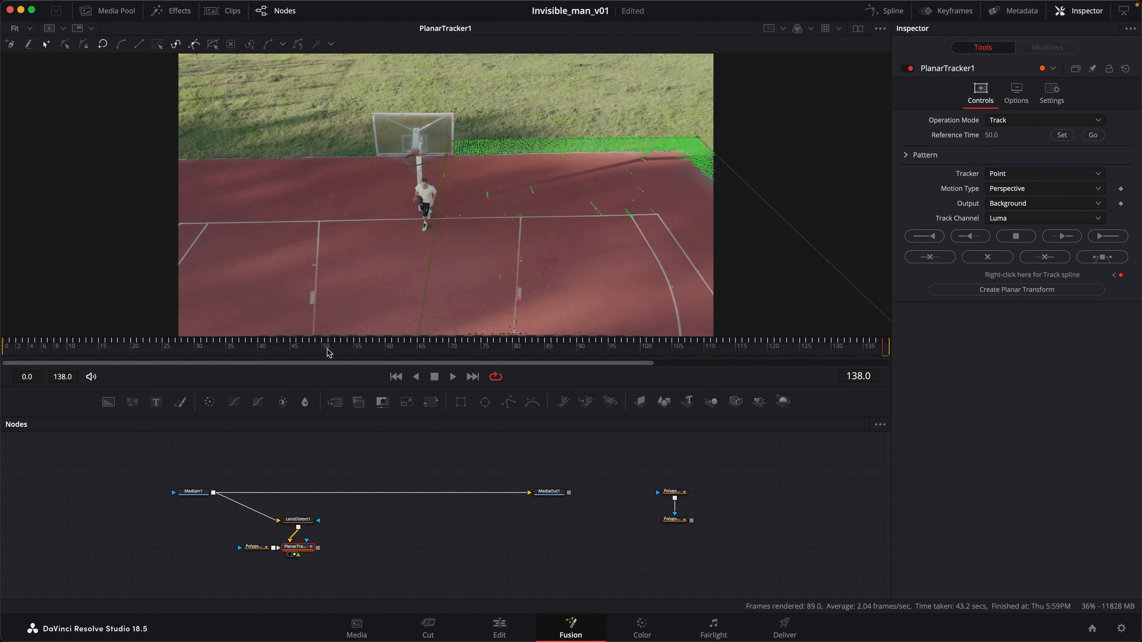
click(1093, 136)
click(1095, 139)
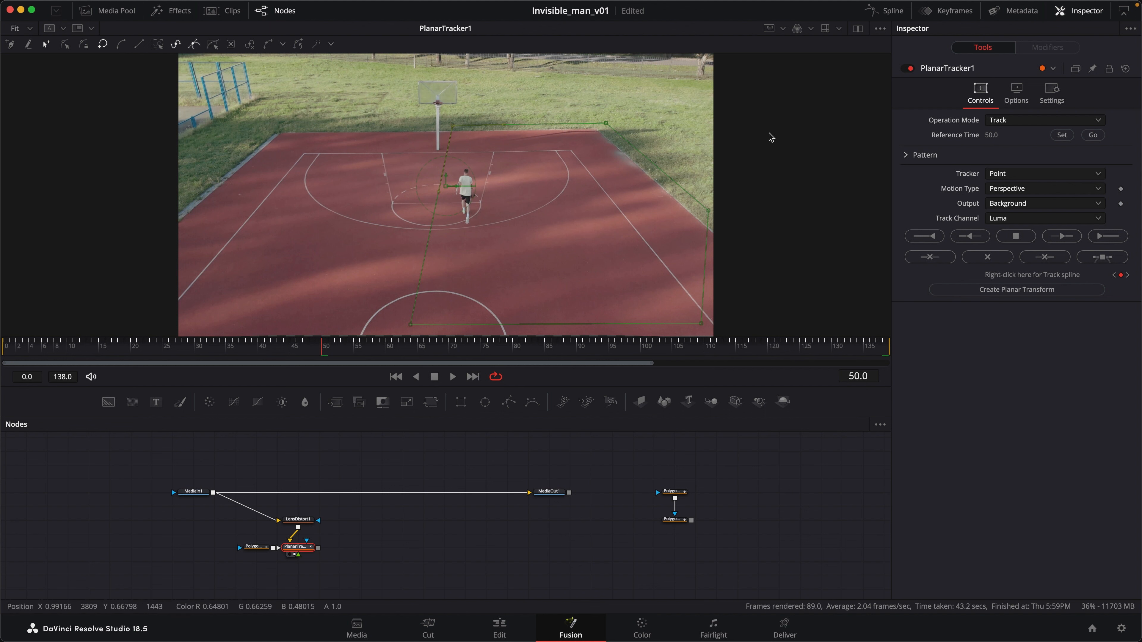
- Switch the planar tracker to Steady mode with a Steady Time of 50 and check the steadied clip on earlier frames
click(1002, 125)
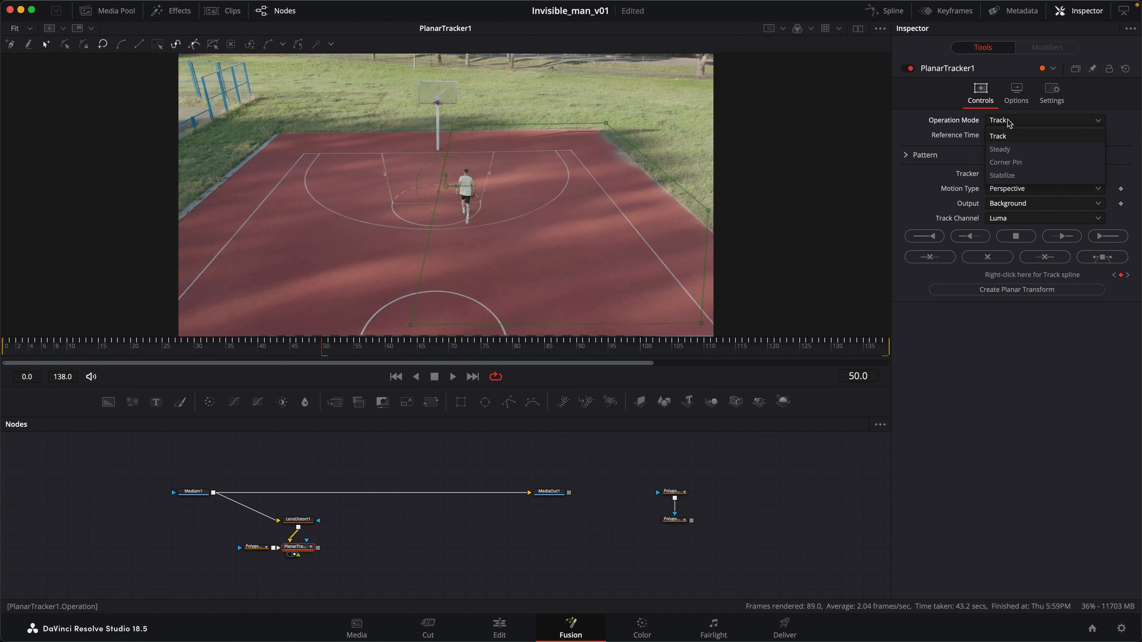
click(1011, 155)
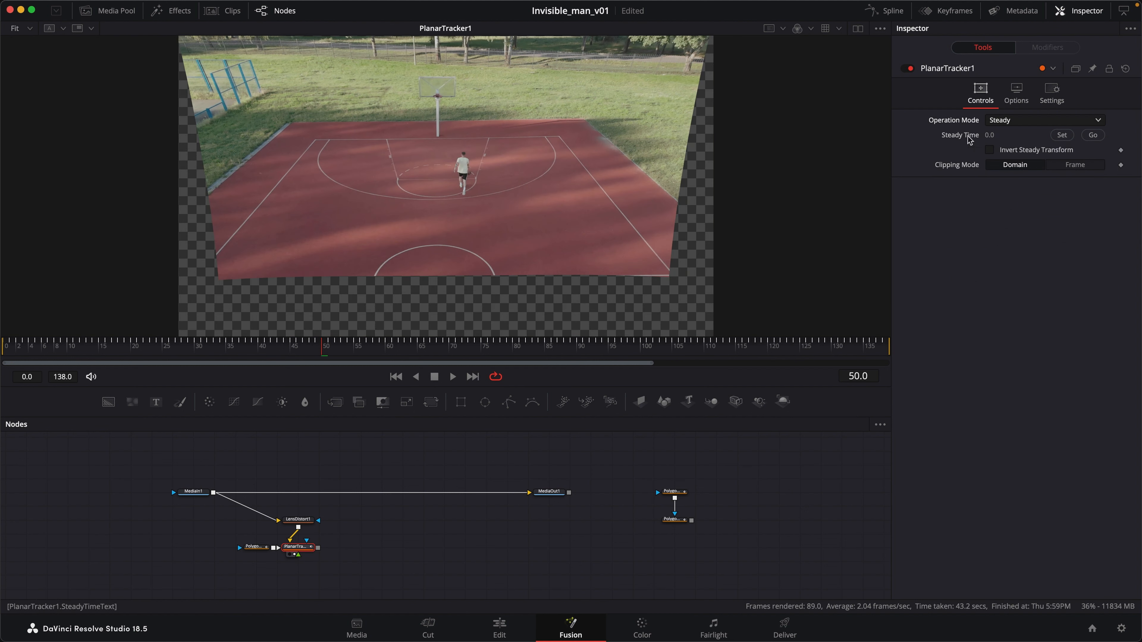
click(1062, 135)
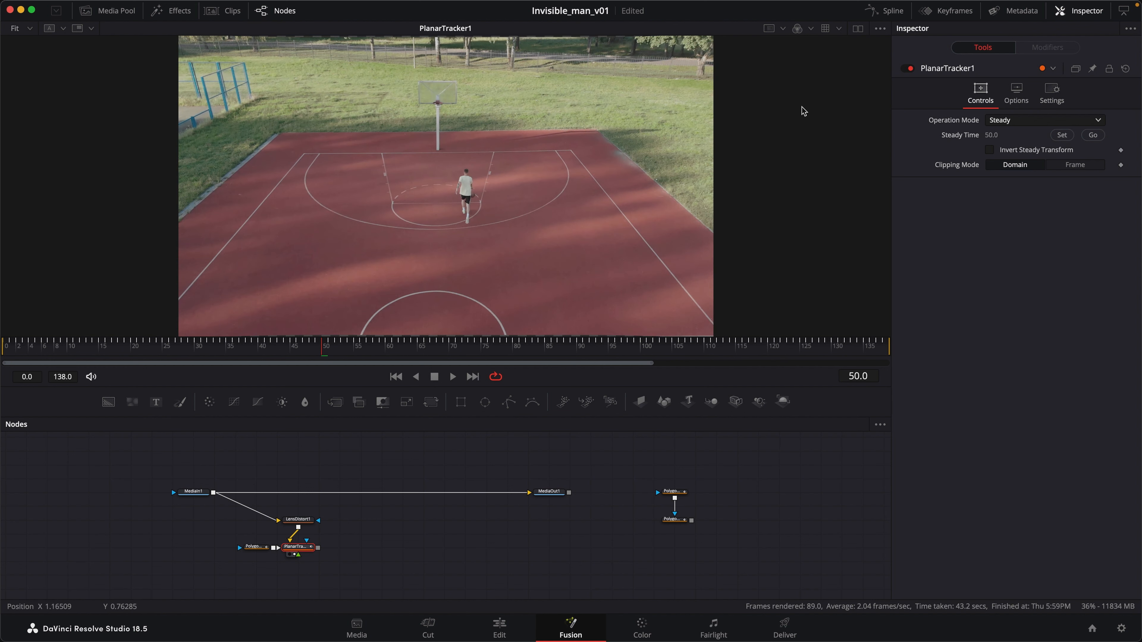
click(316, 348)
click(270, 349)
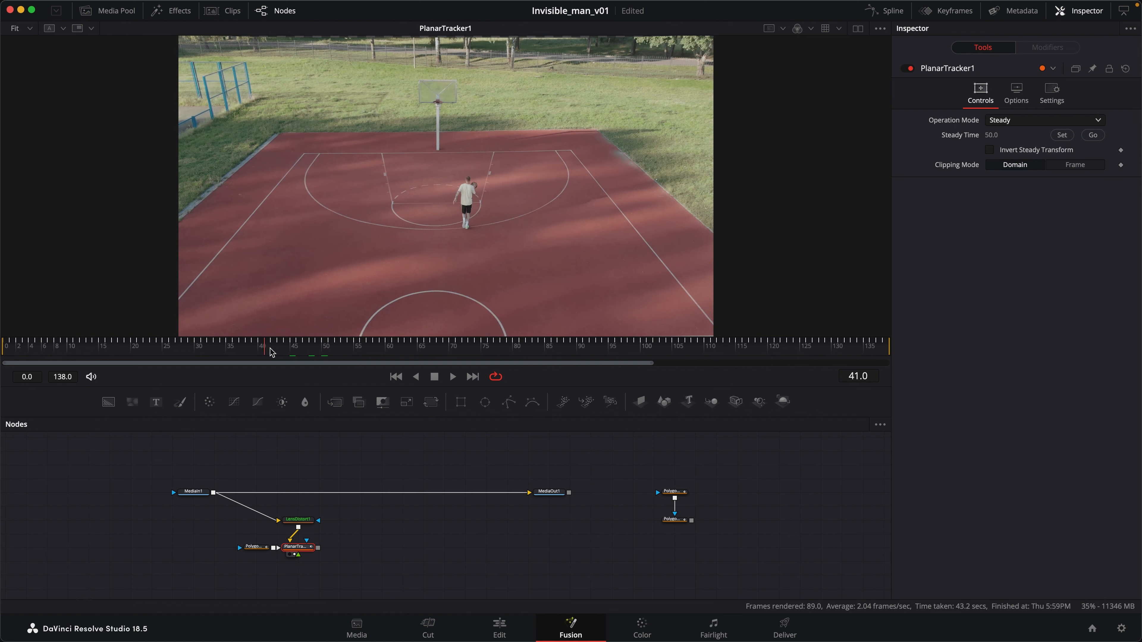
- Scrub the steadied clip up to frame 59 to check the court's stability, and return to reference frame 50
click(309, 354)
drag(308, 354, 360, 353)
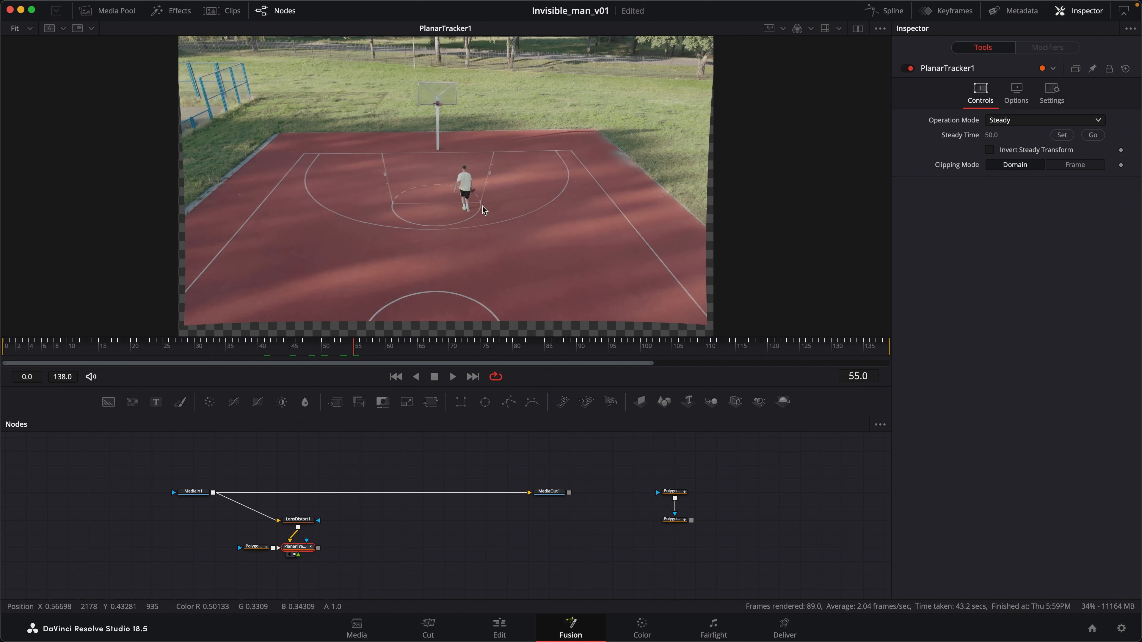
click(376, 350)
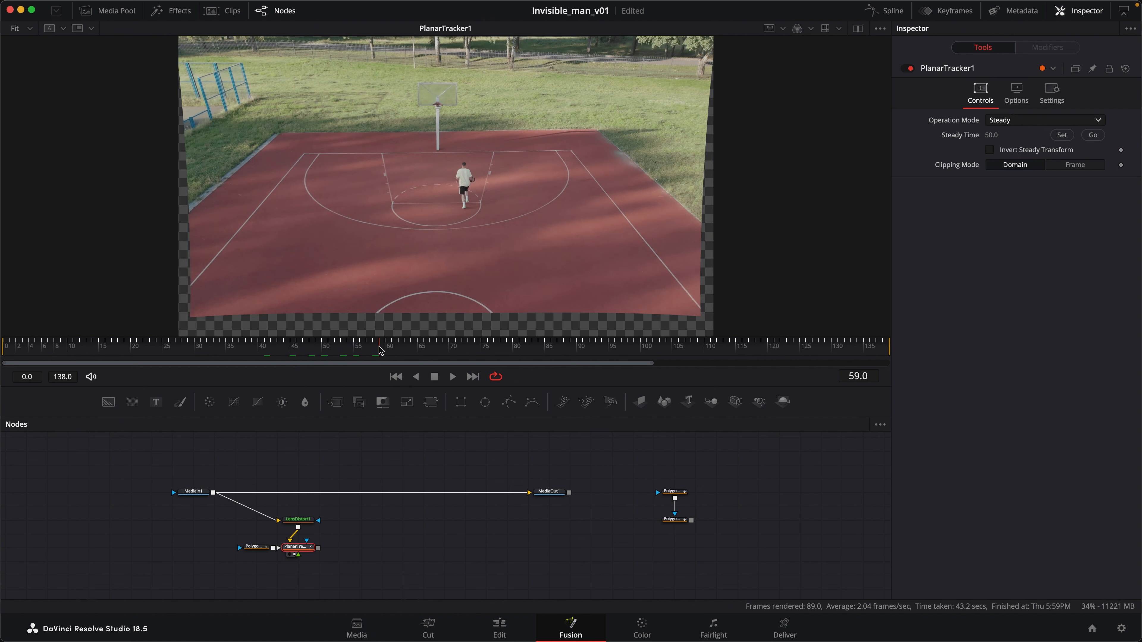
drag(380, 351, 302, 354)
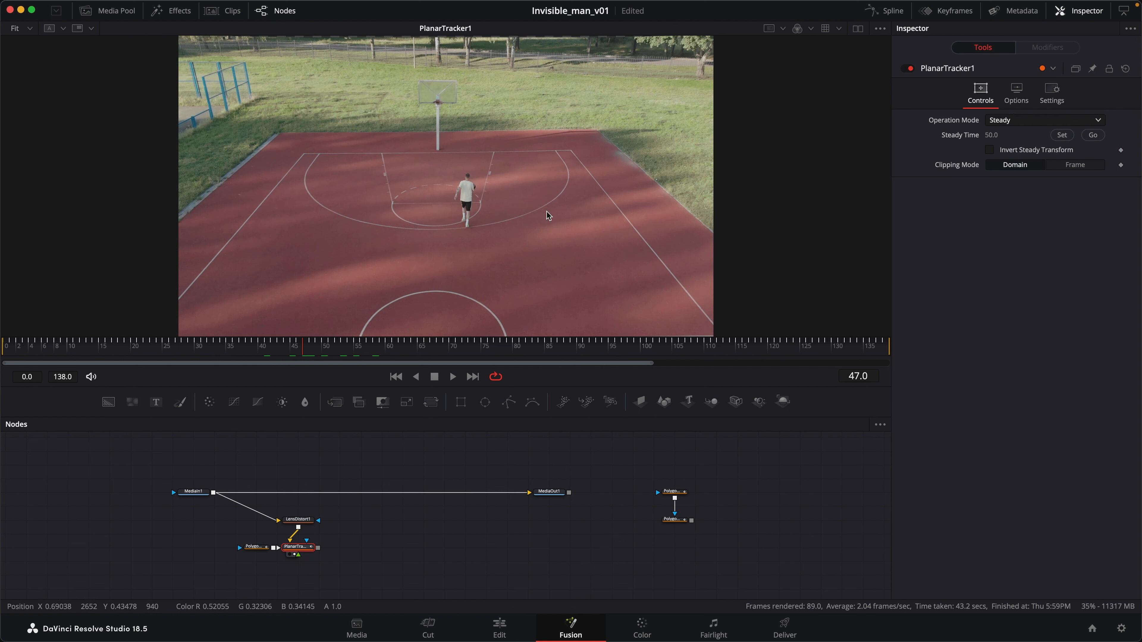
mouse_move(305, 353)
mouse_down()
mouse_move(356, 351)
mouse_move(270, 355)
mouse_move(326, 353)
mouse_up()
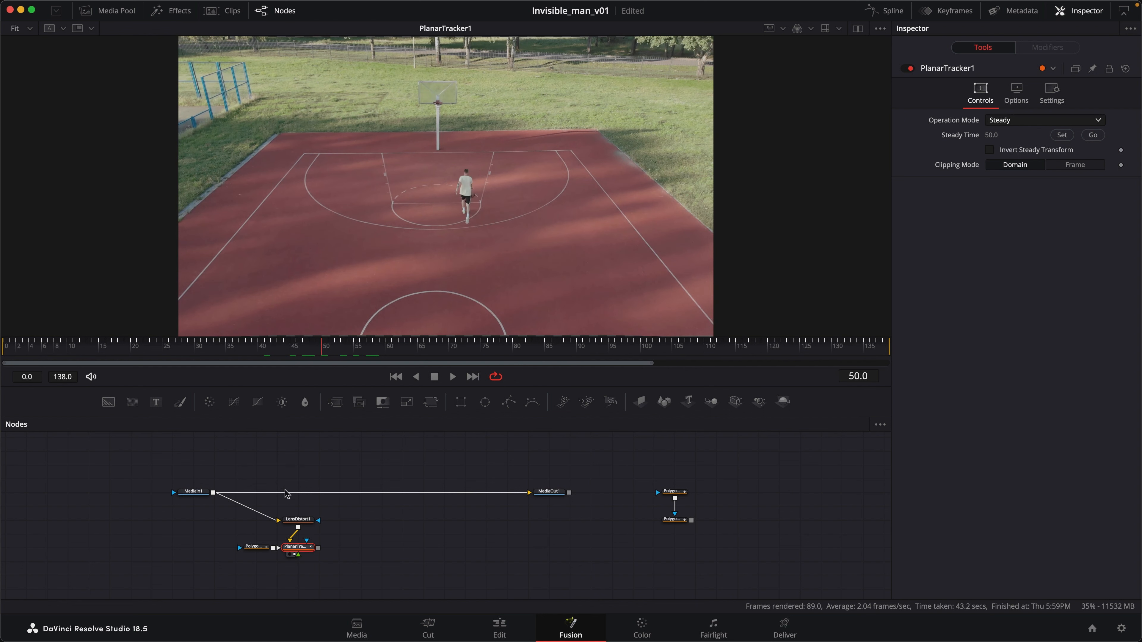
- Return the planar tracker to Track mode, create a Planar Transform node from it, and place that node below the main connection before MediaOut1
click(1018, 122)
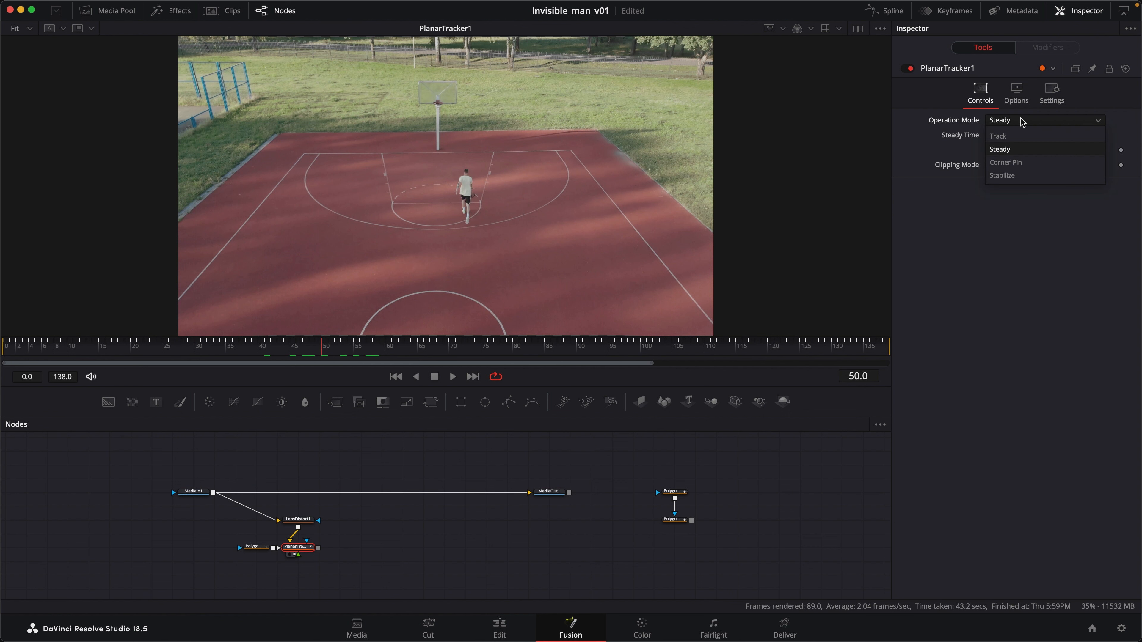
click(1002, 136)
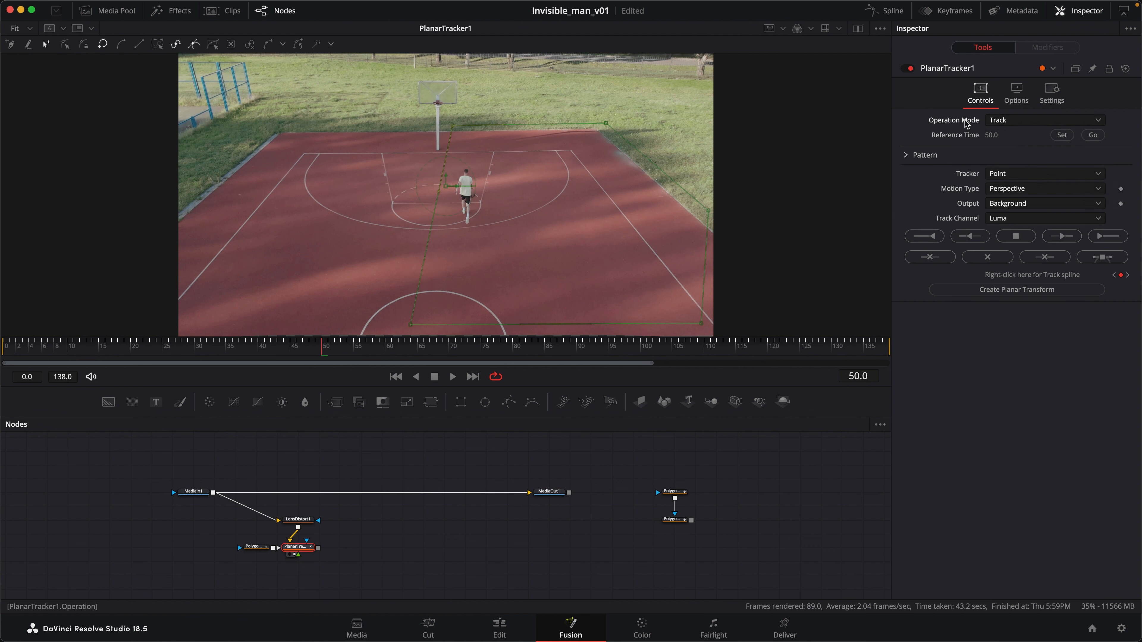
click(996, 295)
drag(198, 526, 492, 530)
click(488, 521)
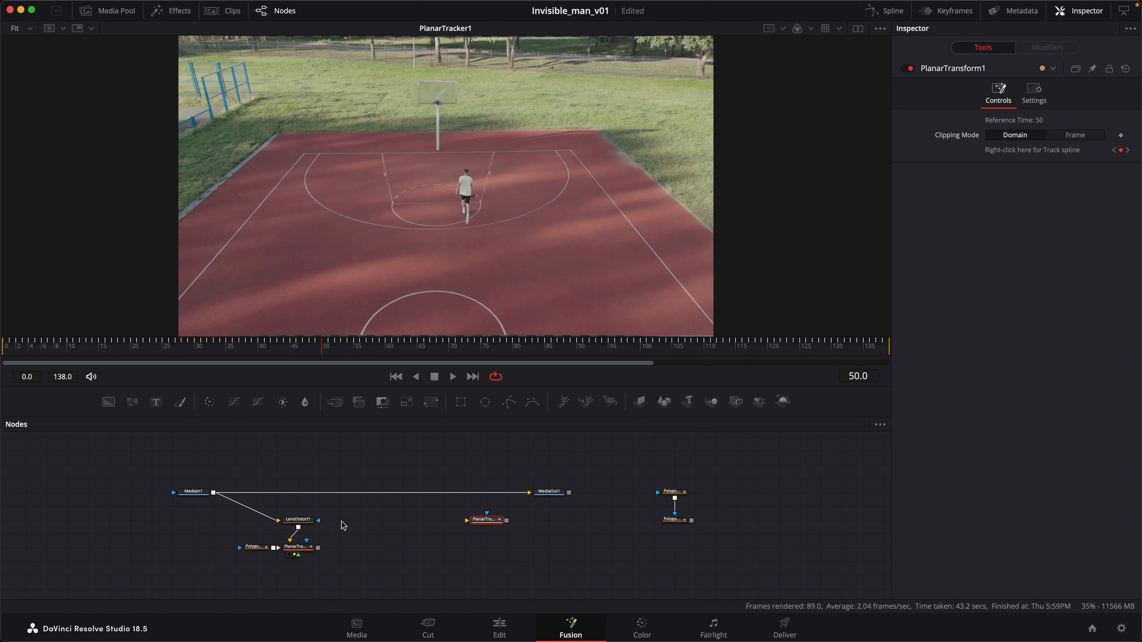
- View the LensDistort1 node and add a Time Speed node after it
drag(334, 507, 416, 187)
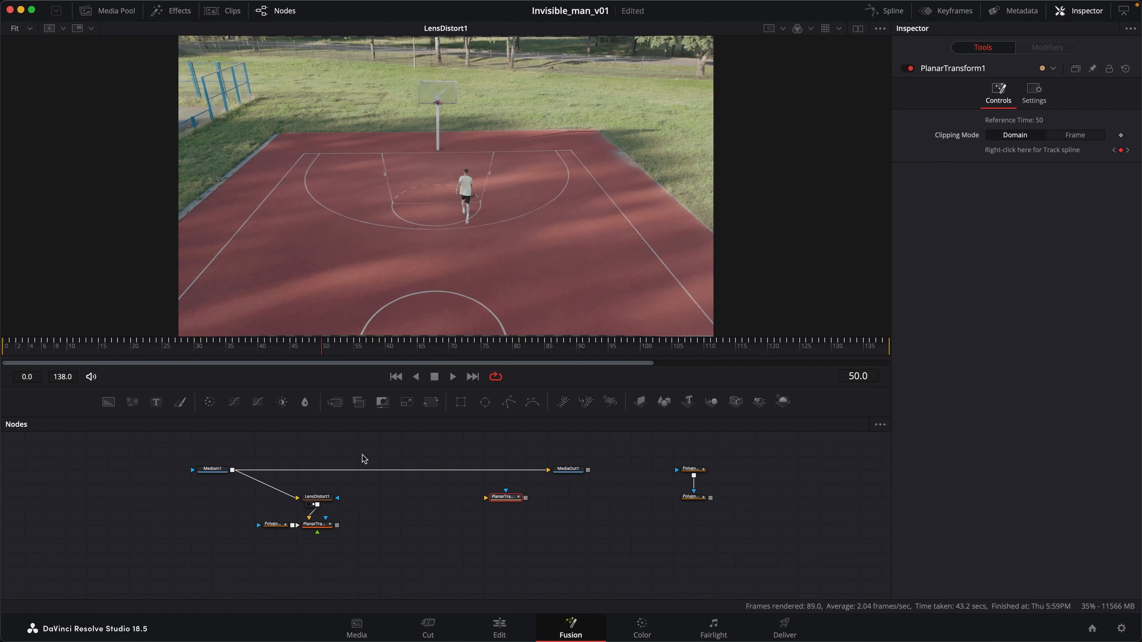
click(369, 497)
click(317, 497)
key(shift+space)
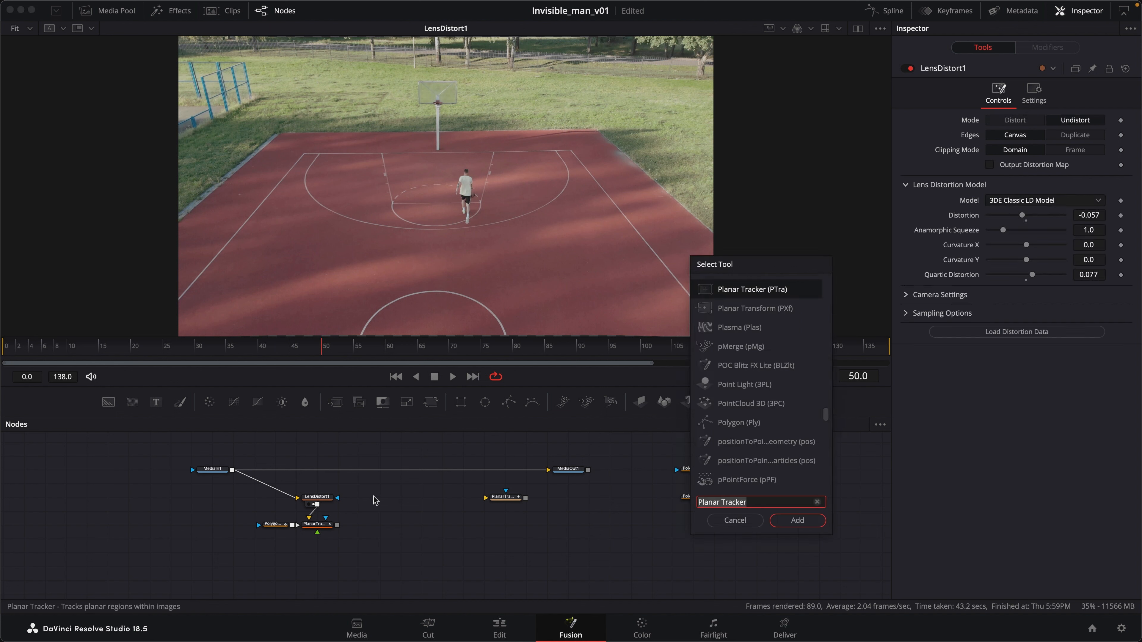
text(tim)
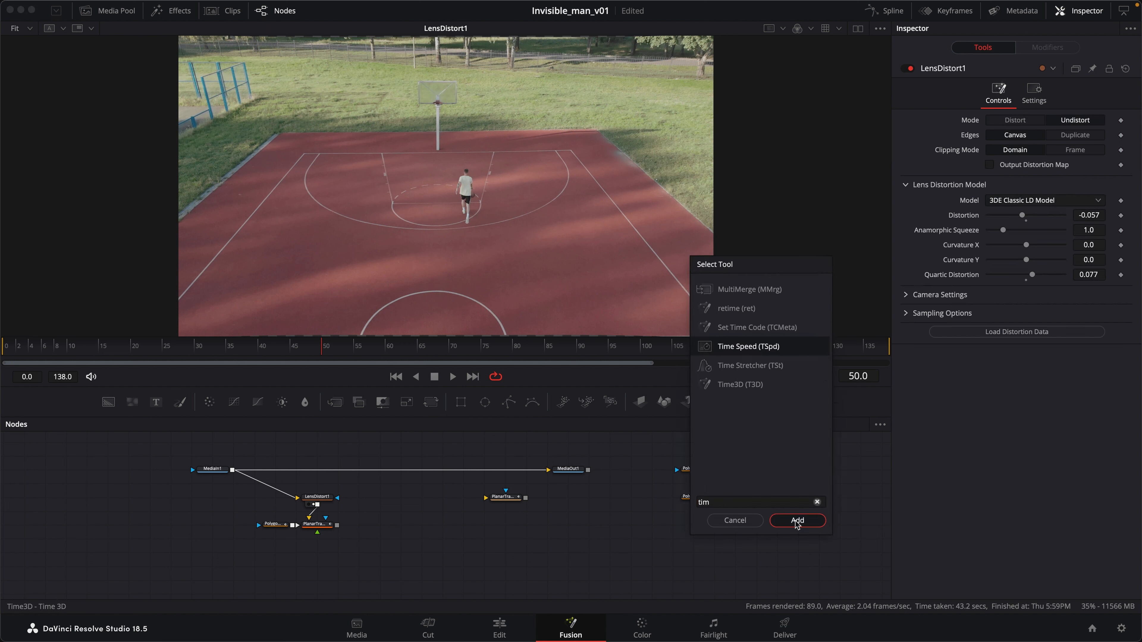
click(796, 521)
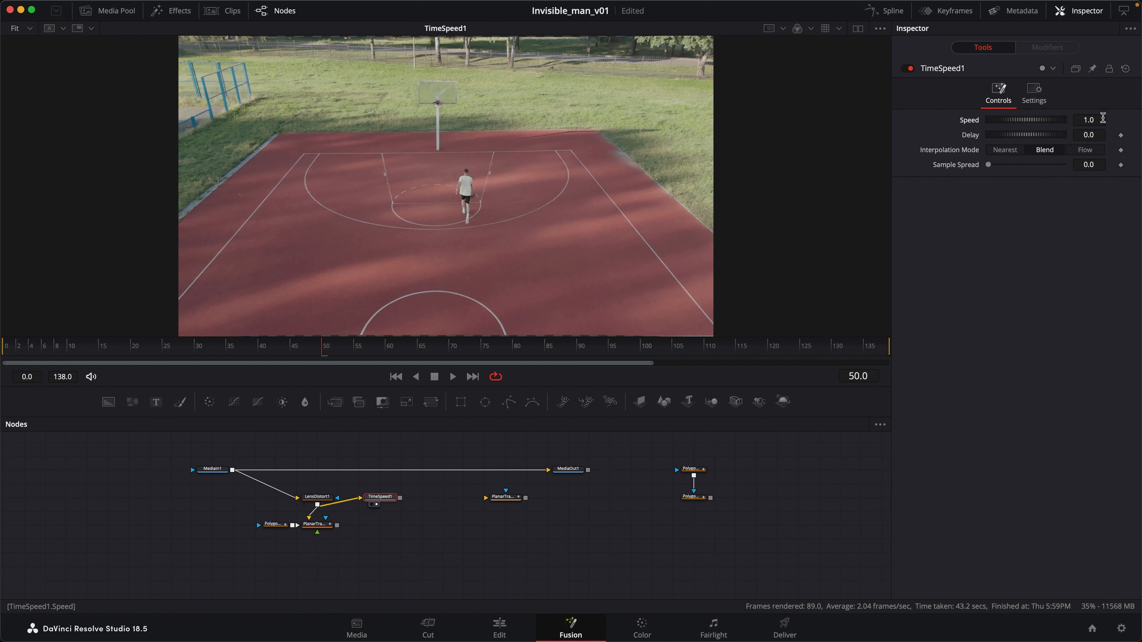
- Freeze the clip at frame 50 by setting the Time Speed node's Speed to 0 and Delay to 50
click(1090, 120)
text(0)
key(Return)
double_click(1105, 134)
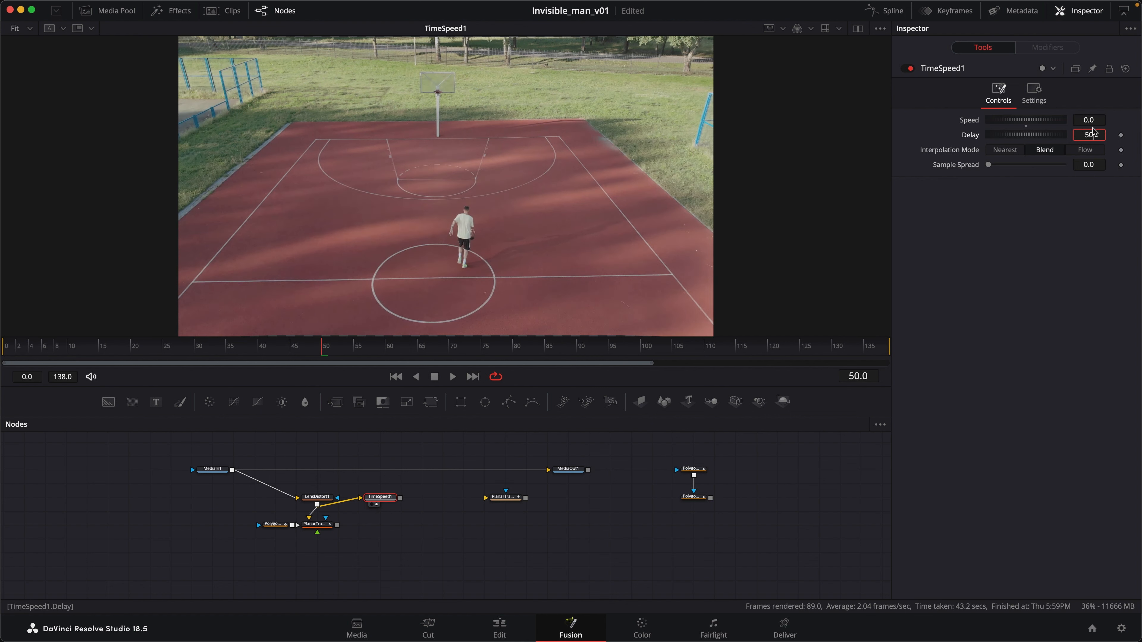
key(Tab)
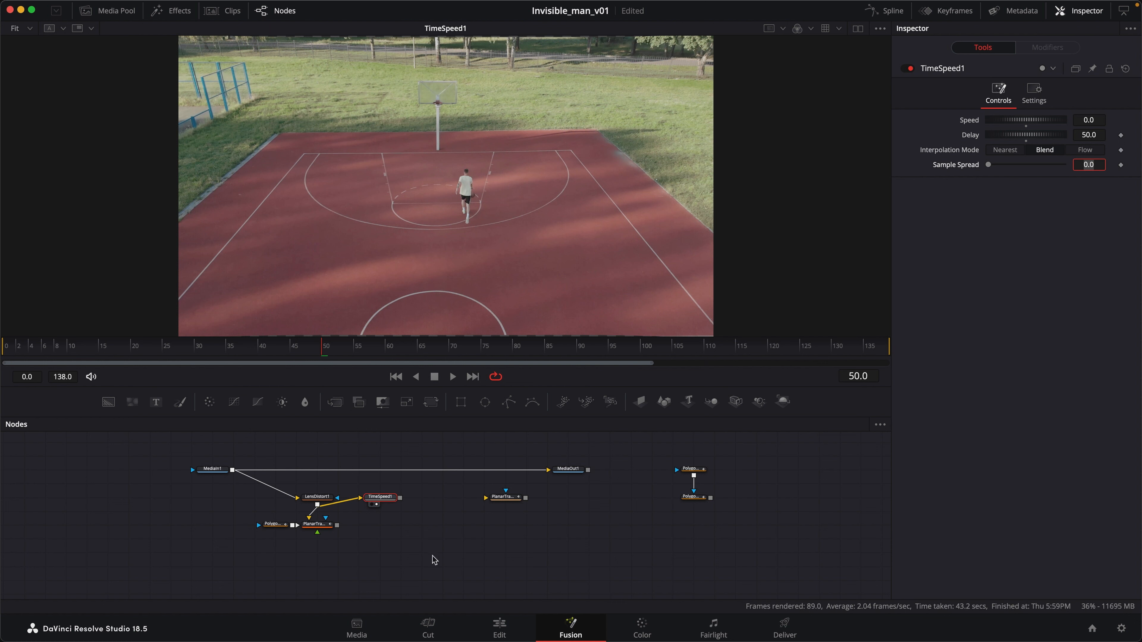
- Add a Paint node after TimeSpeed1, view it, and choose the Stroke tool with the Clone apply mode
scroll(369, 556, right, 5)
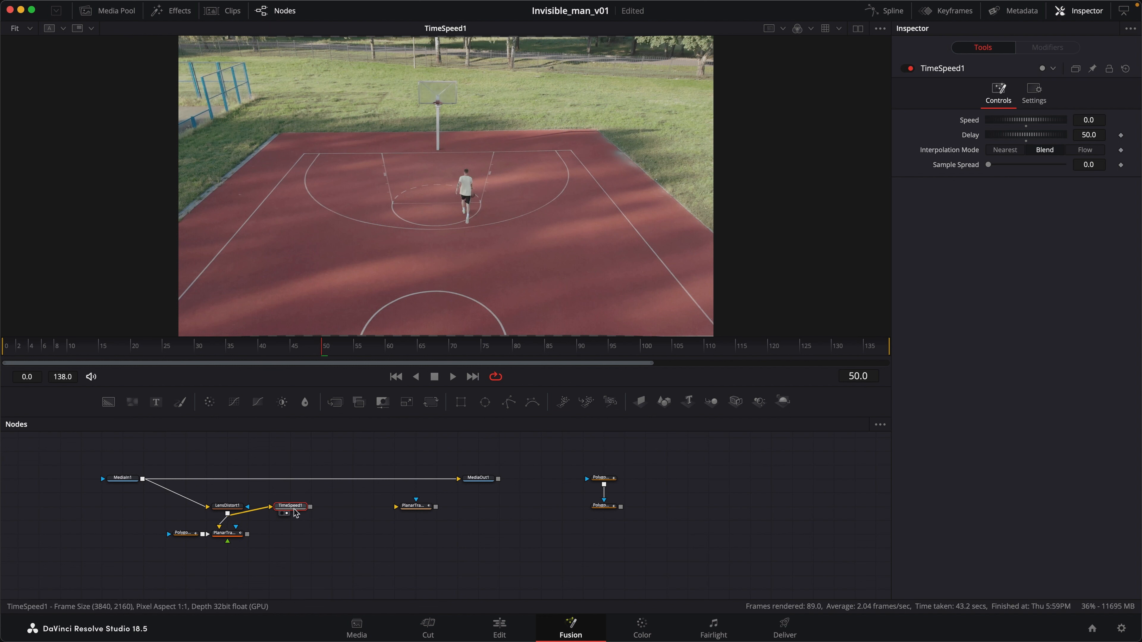
click(180, 404)
key(1)
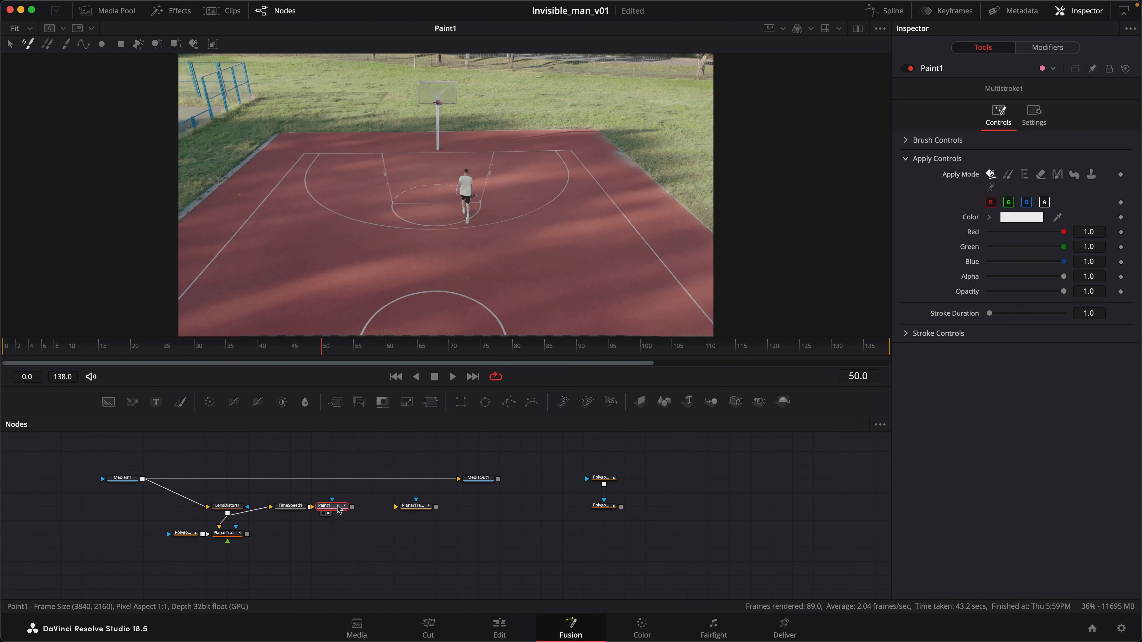
click(66, 43)
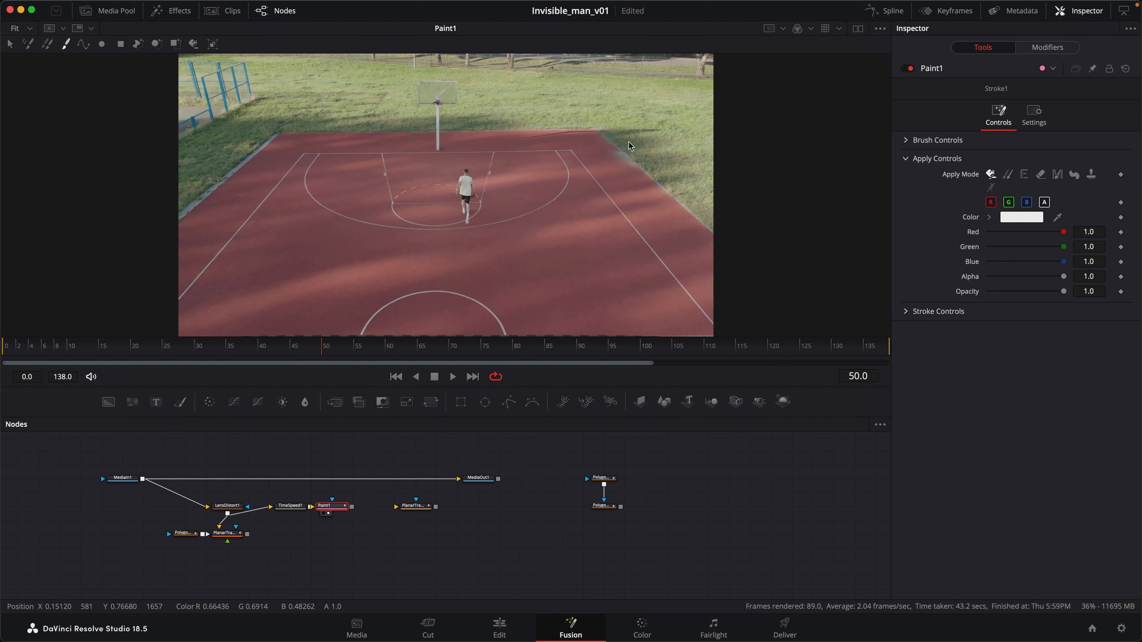
click(1009, 175)
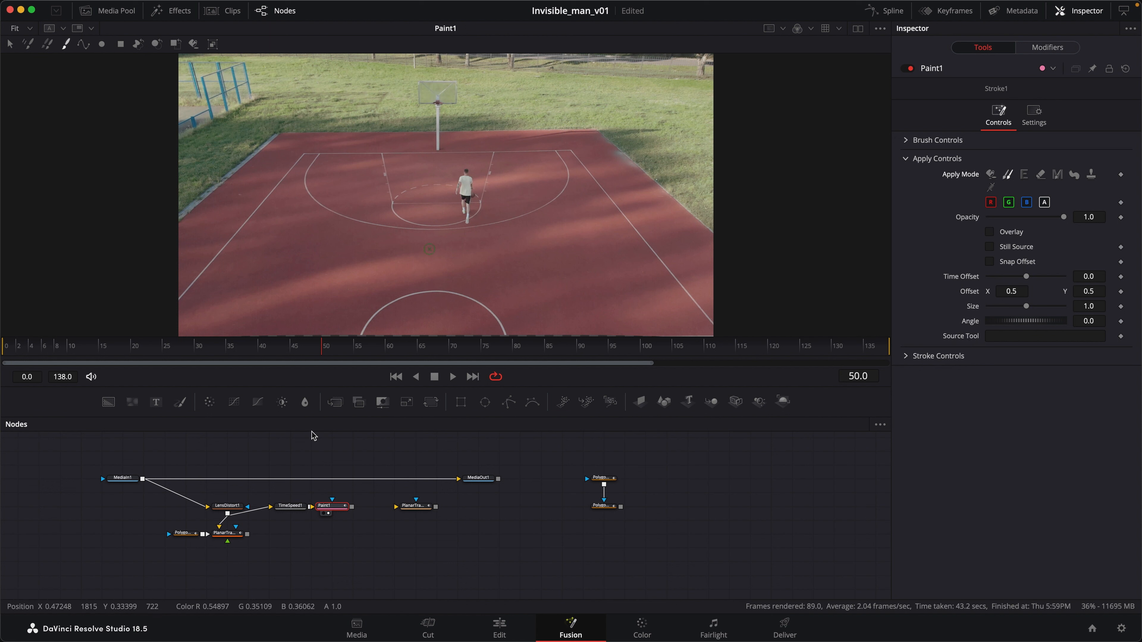
- Set PlanarTracker1's Operation Mode back to Steady
click(231, 540)
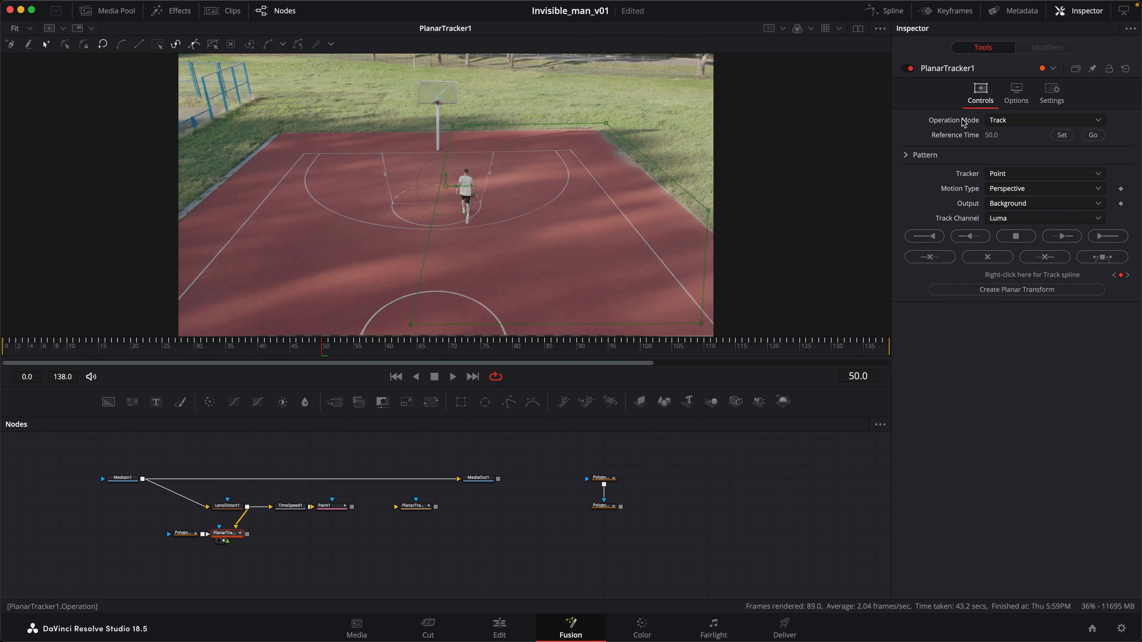
click(1014, 126)
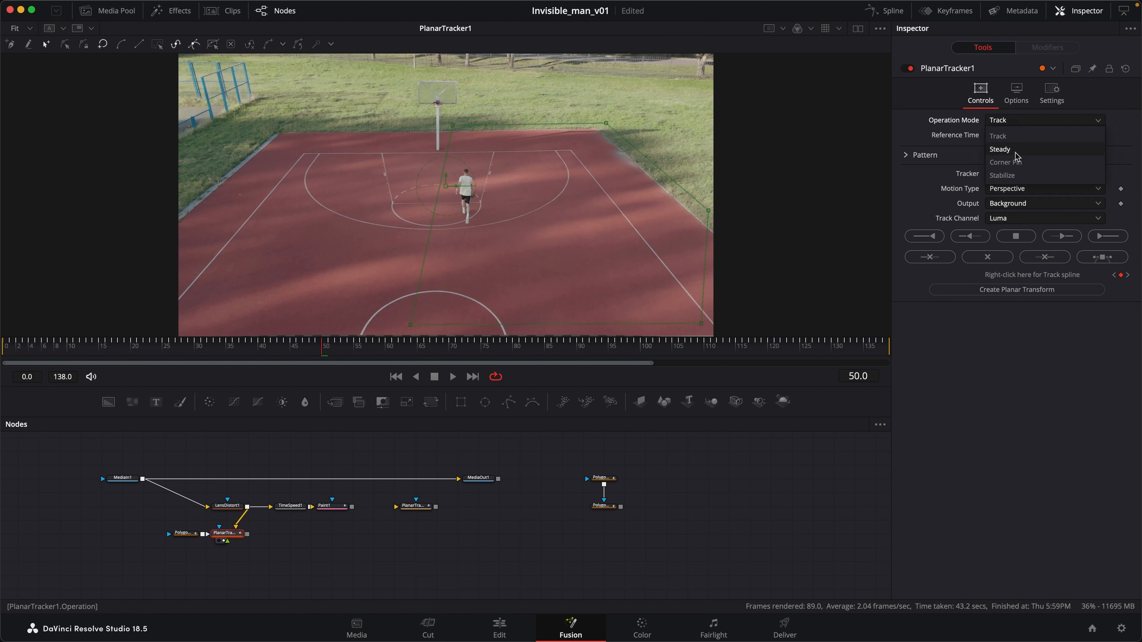
click(1006, 149)
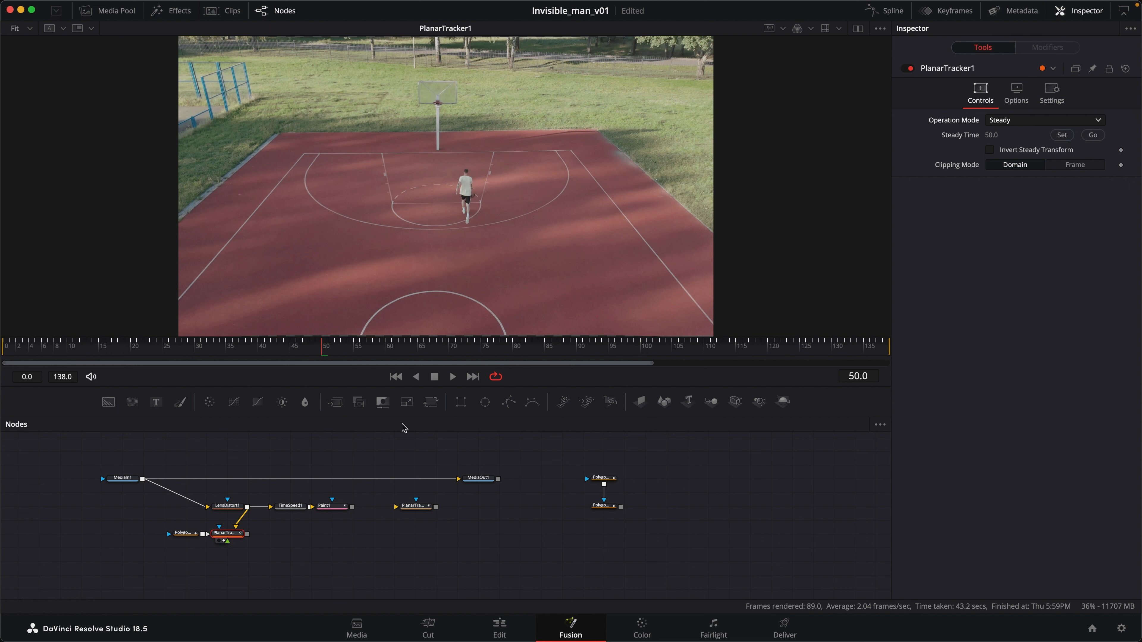
- View the Paint1 node and assign PlanarTracker1 as the clone stroke's Source Tool
drag(338, 508, 432, 167)
click(338, 507)
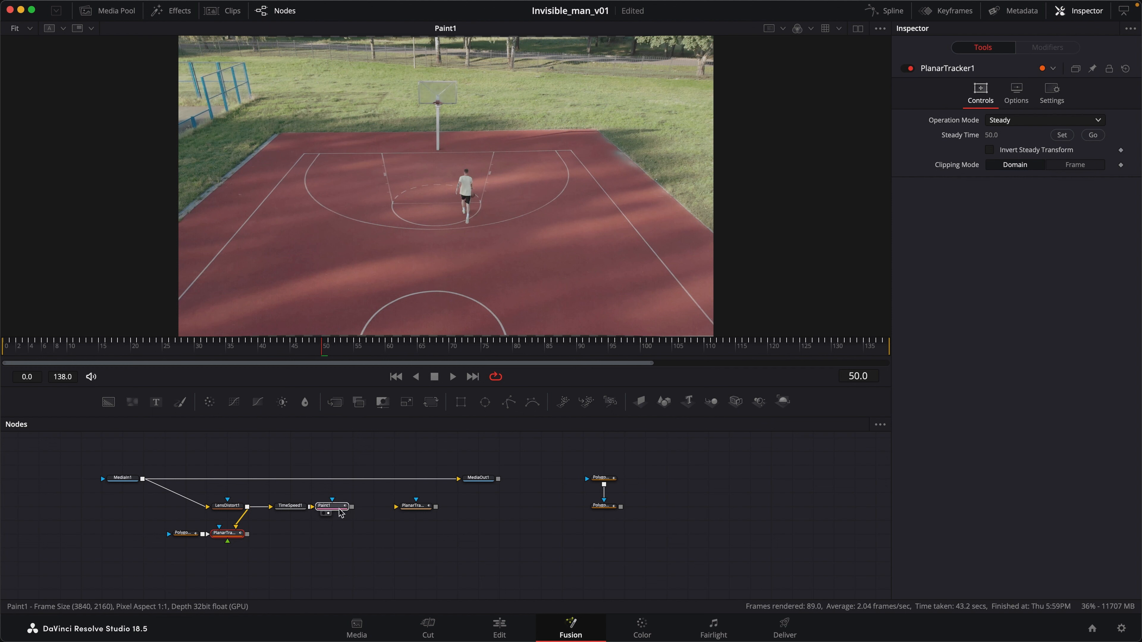
click(229, 538)
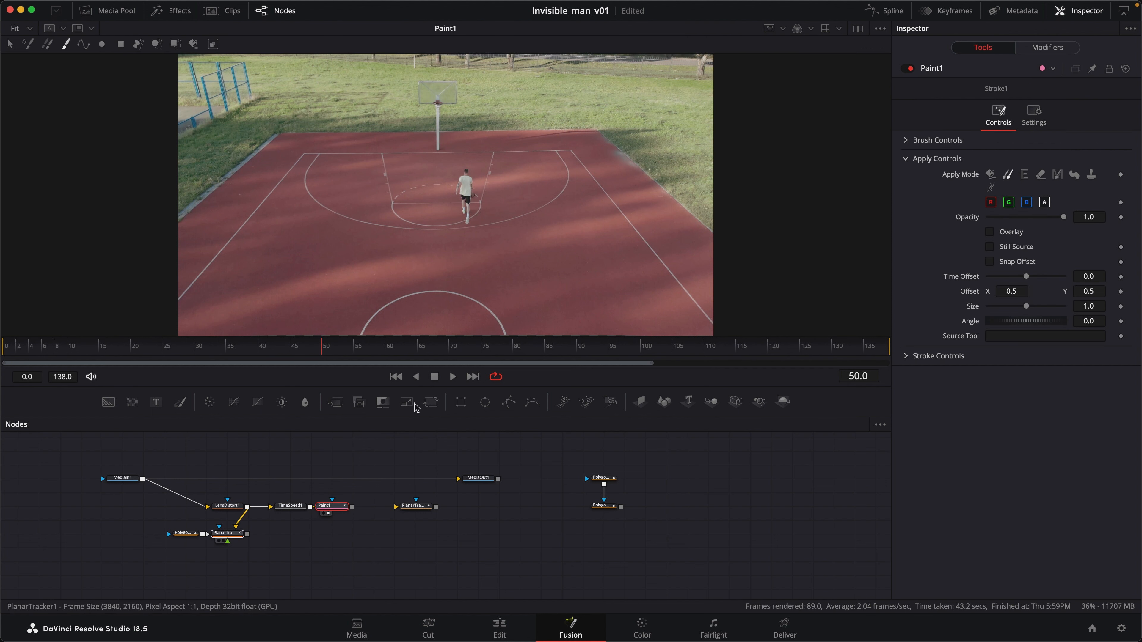
drag(1000, 340, 998, 342)
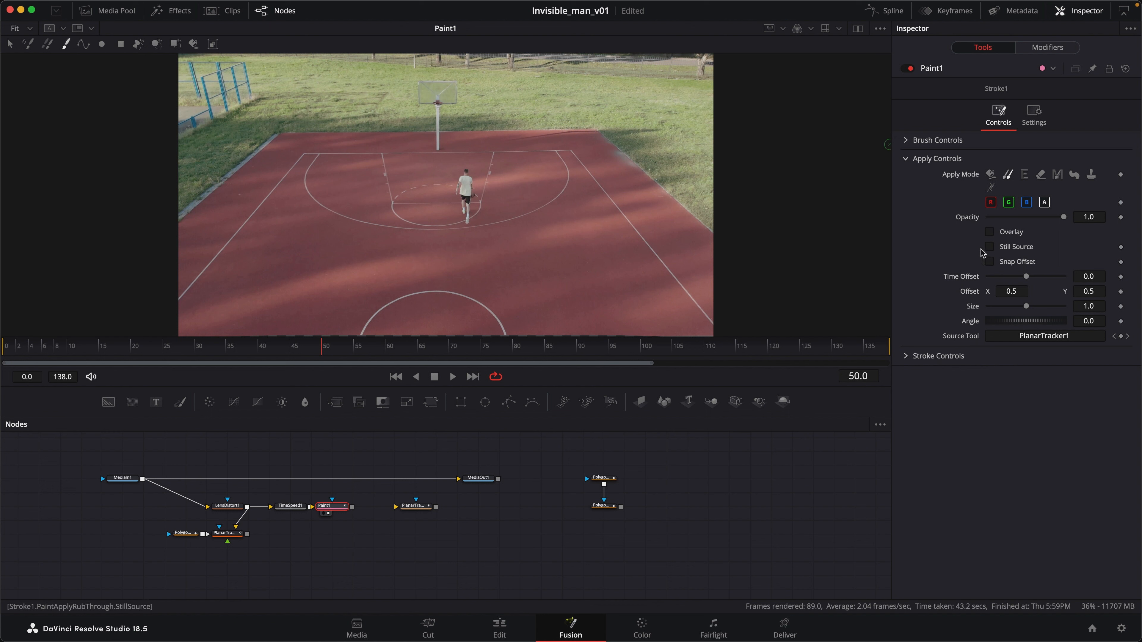
- Enable Still Source for the clone stroke and temporarily overlay the source to compare the player's position, leaving Overlay off
click(1016, 248)
click(991, 232)
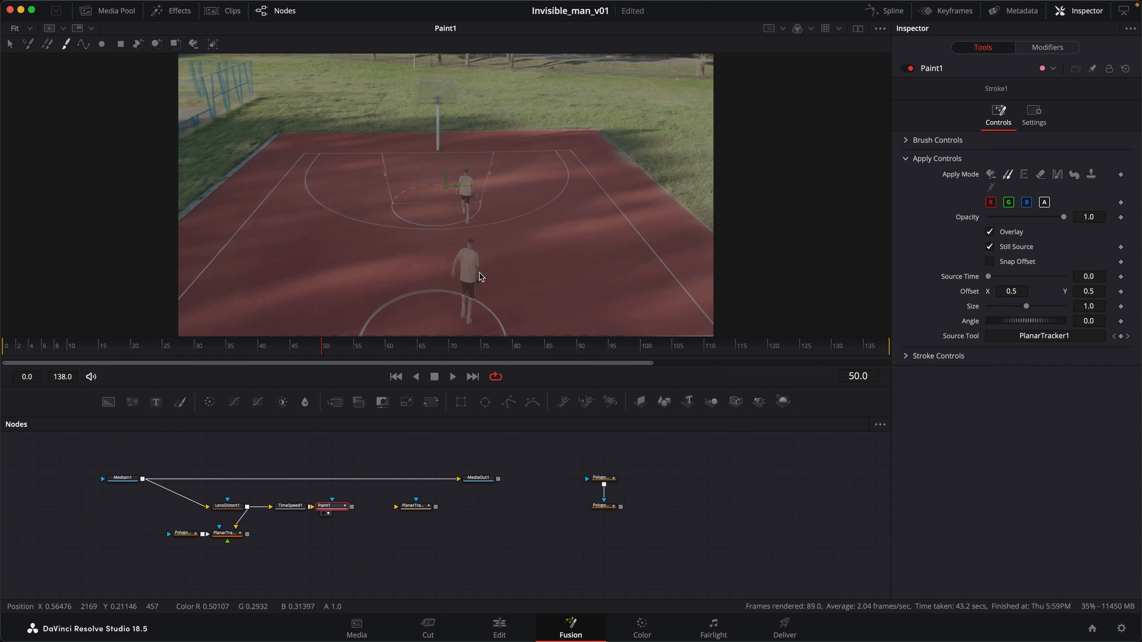
scroll(473, 255, up, 3)
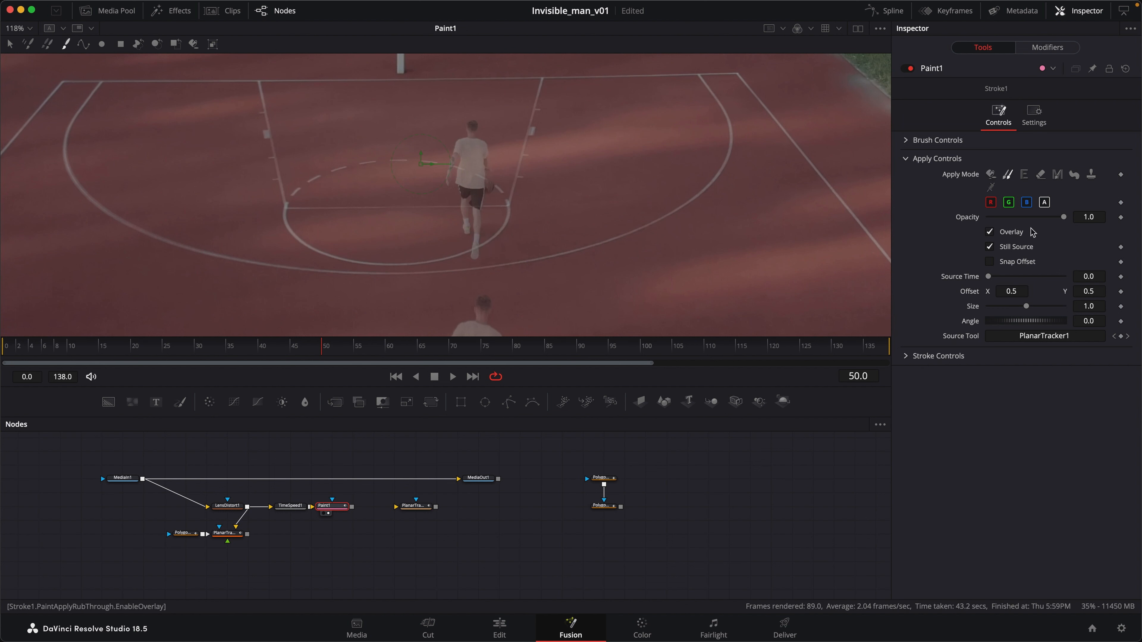
click(991, 233)
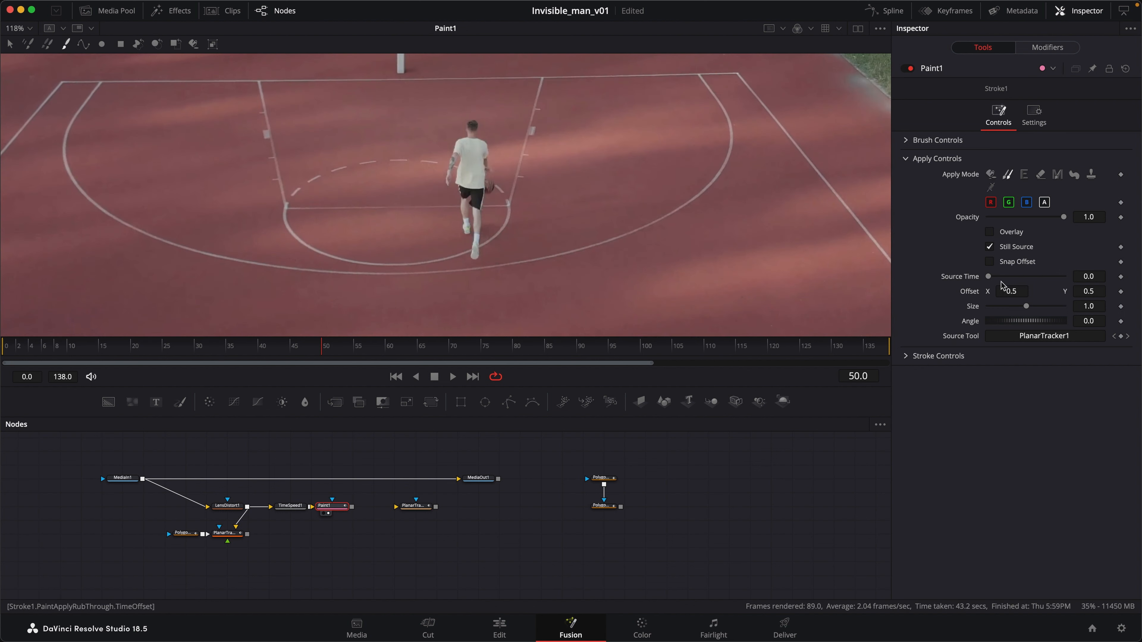
- Paint clone strokes over the player and the nearby court areas to remove him from the frozen frame
mouse_move(501, 251)
mouse_down()
mouse_move(458, 258)
mouse_move(489, 243)
mouse_move(461, 245)
mouse_move(482, 245)
mouse_move(464, 223)
mouse_move(484, 163)
mouse_move(440, 184)
mouse_move(486, 185)
mouse_move(480, 161)
mouse_move(499, 186)
mouse_move(477, 121)
mouse_move(454, 187)
mouse_move(452, 167)
mouse_move(503, 203)
mouse_move(502, 230)
mouse_move(573, 212)
mouse_up()
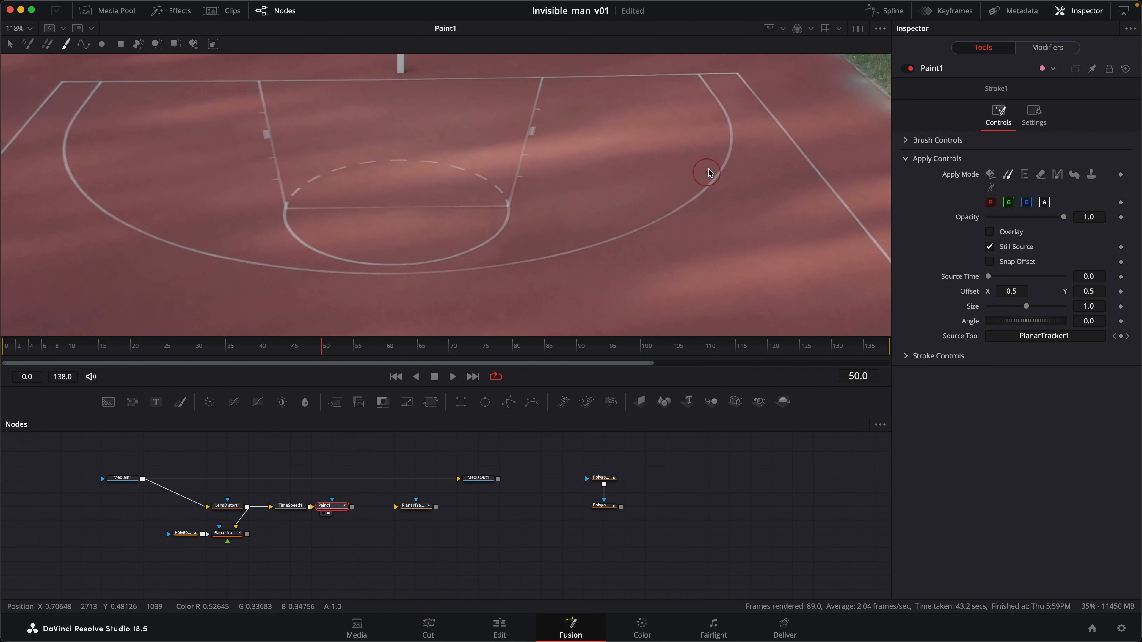
mouse_move(619, 219)
mouse_down()
mouse_move(528, 247)
mouse_move(542, 218)
mouse_up()
drag(755, 170, 689, 218)
scroll(554, 211, down, 5)
mouse_move(654, 177)
mouse_down()
mouse_move(554, 211)
mouse_move(489, 214)
mouse_move(517, 217)
mouse_up()
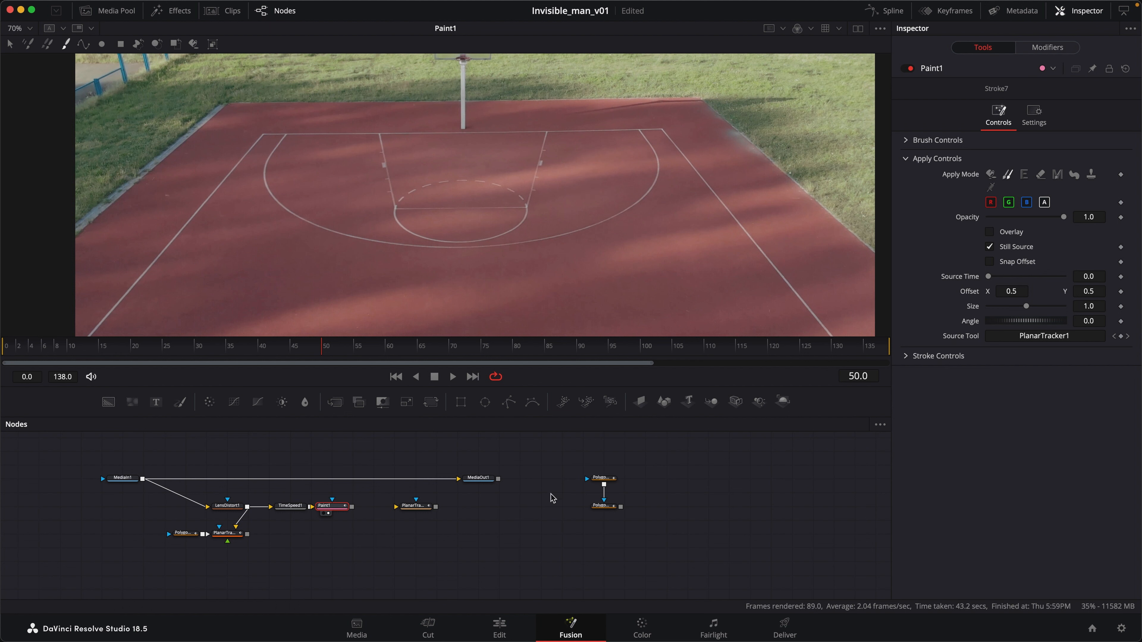
- Move MediaOut1 below the node tree and route the MediaIn1 connection to it through a pipe router above it
drag(534, 496, 553, 457)
drag(137, 459, 137, 444)
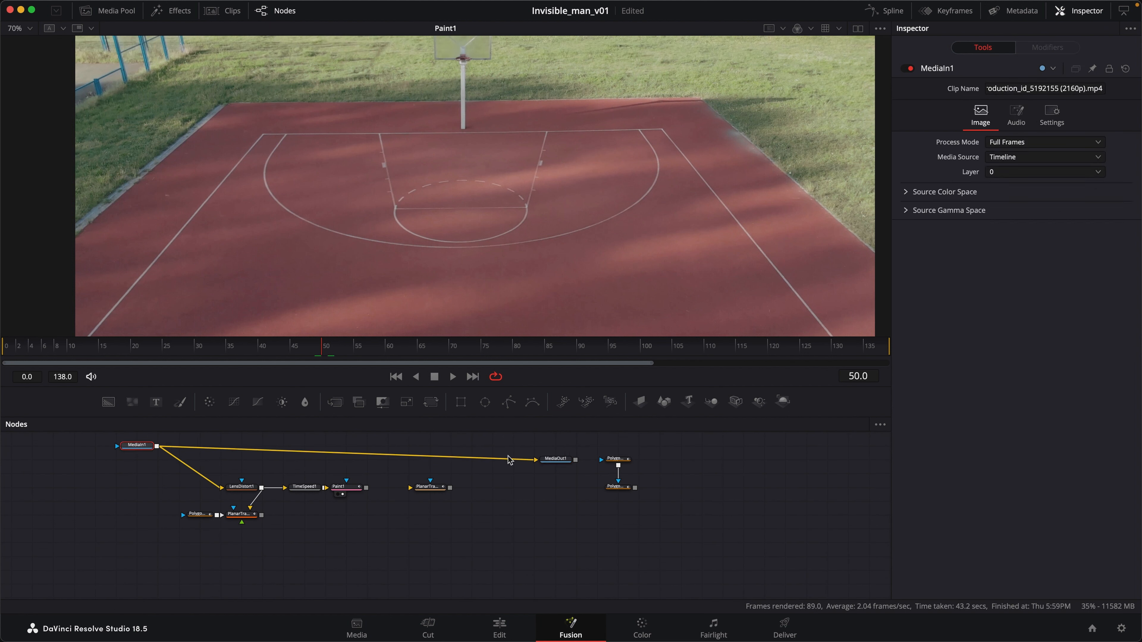
drag(554, 463, 511, 581)
alt+click(518, 448)
drag(517, 457, 511, 457)
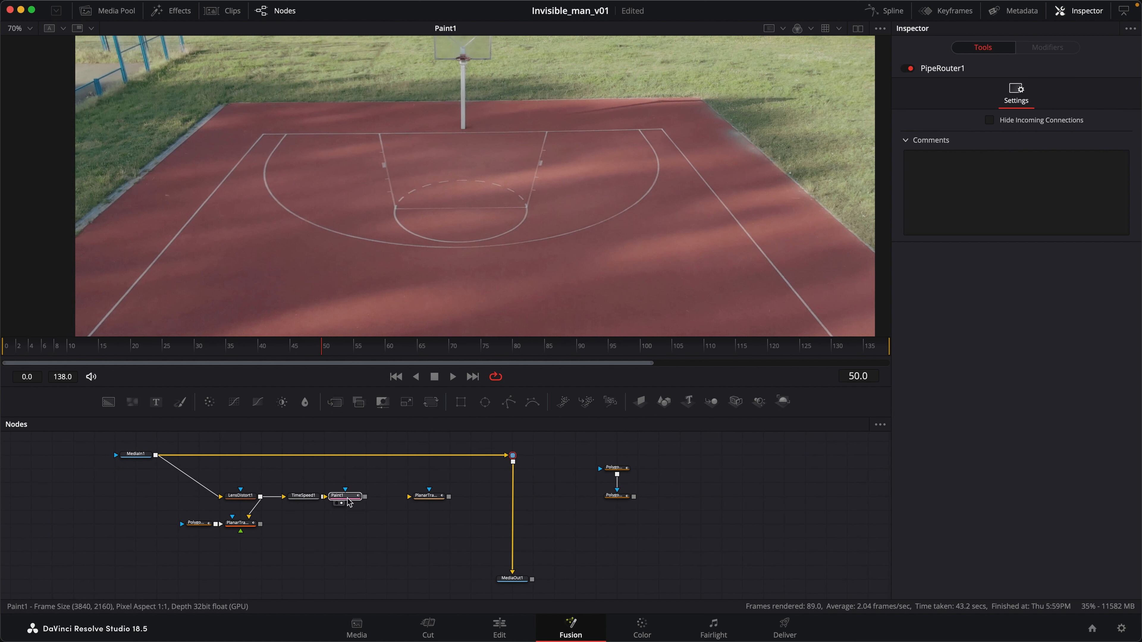
- Connect Paint1 to PlanarTransform1, view the result, and scrub back to frame 41 to check that the clean plate follows the camera
mouse_move(365, 497)
mouse_down()
mouse_move(438, 472)
mouse_move(410, 503)
mouse_up()
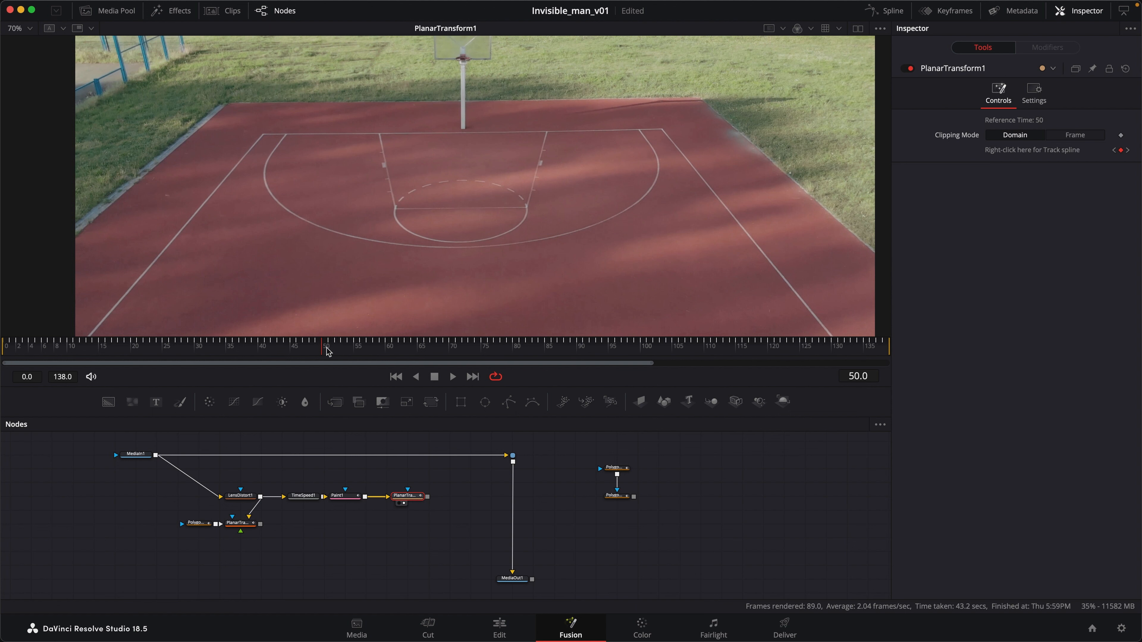
drag(328, 352, 247, 356)
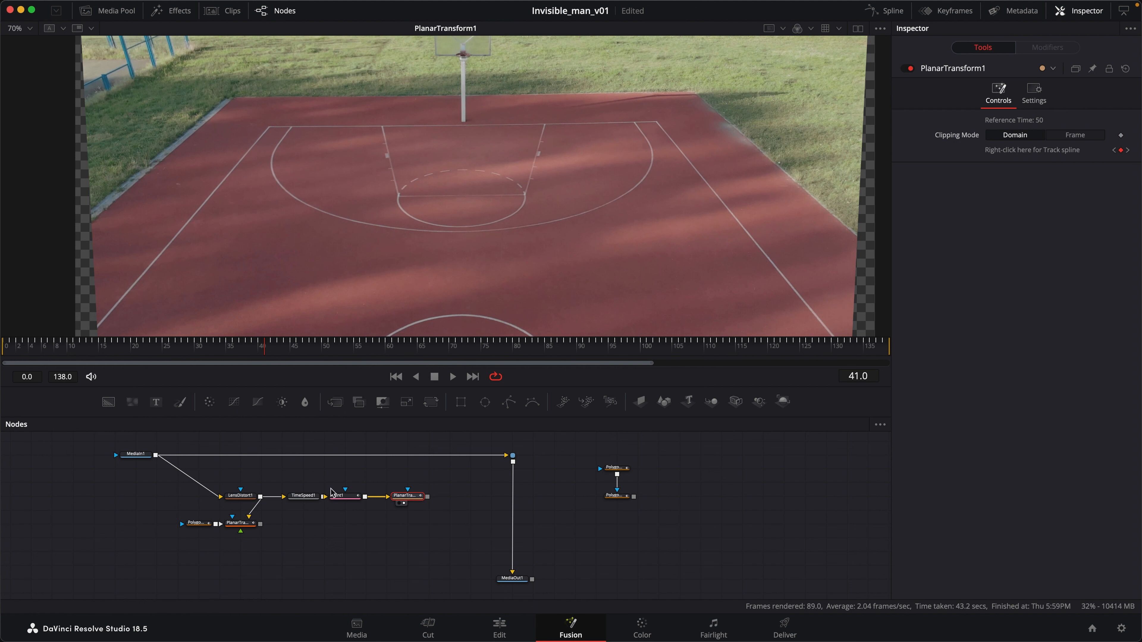
- Move the lens distortion, tracker, time speed and paint nodes together so the branch sits directly beneath MediaIn1
drag(372, 473, 184, 548)
drag(337, 503, 246, 500)
click(274, 468)
- View Paint1's output and save the image to the Desktop as paint_50.png, replacing the existing file
click(245, 497)
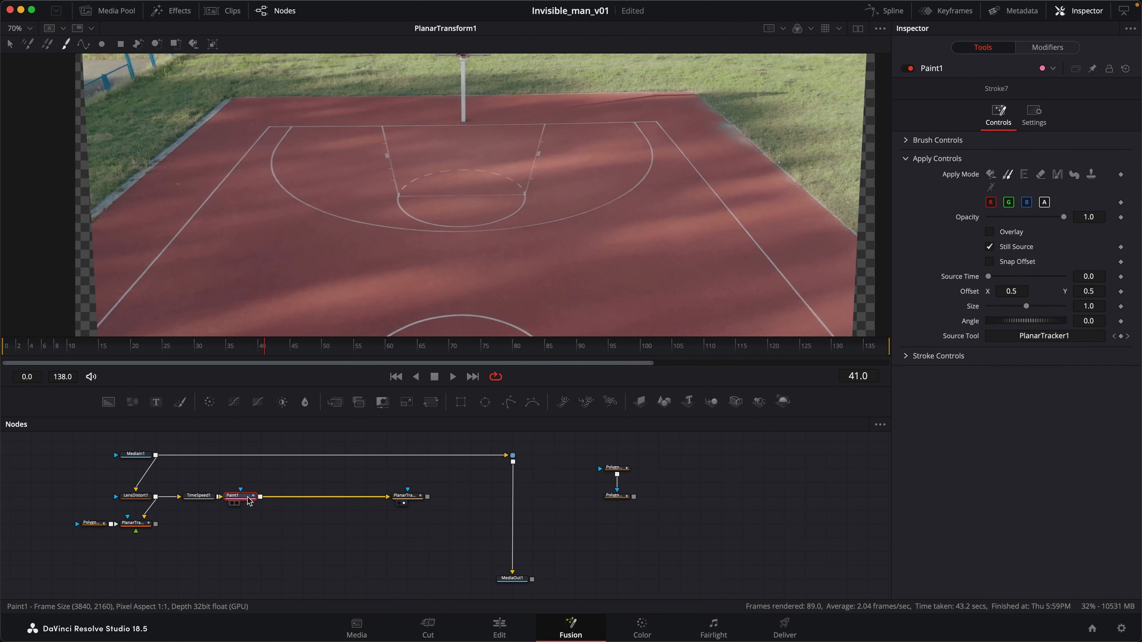
drag(249, 500, 439, 253)
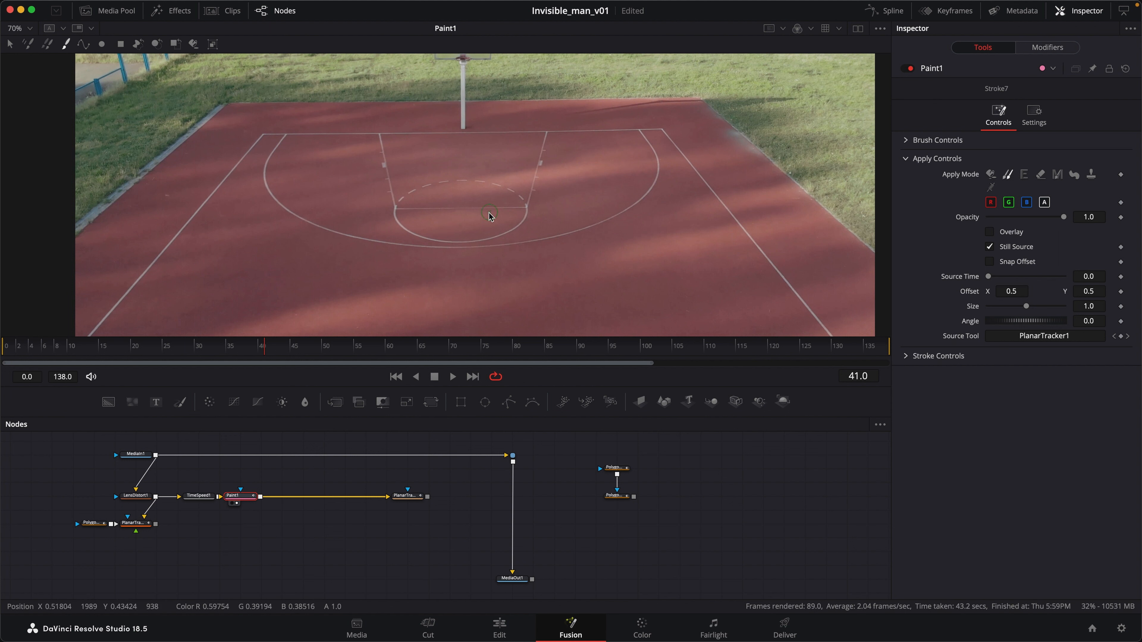
right_click(447, 202)
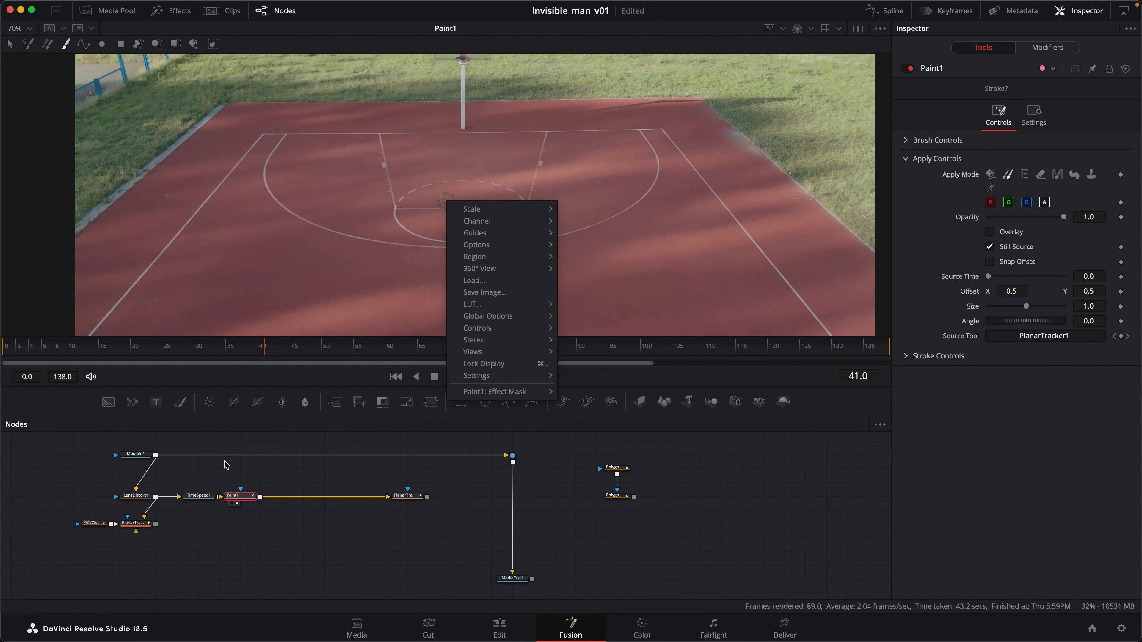
click(242, 497)
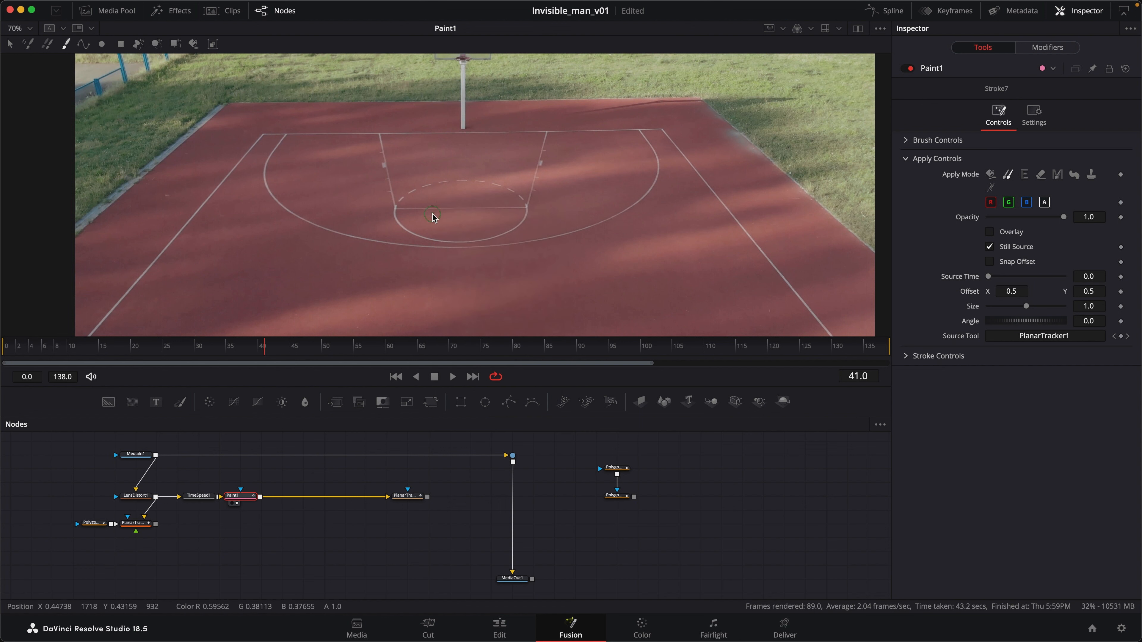
right_click(446, 212)
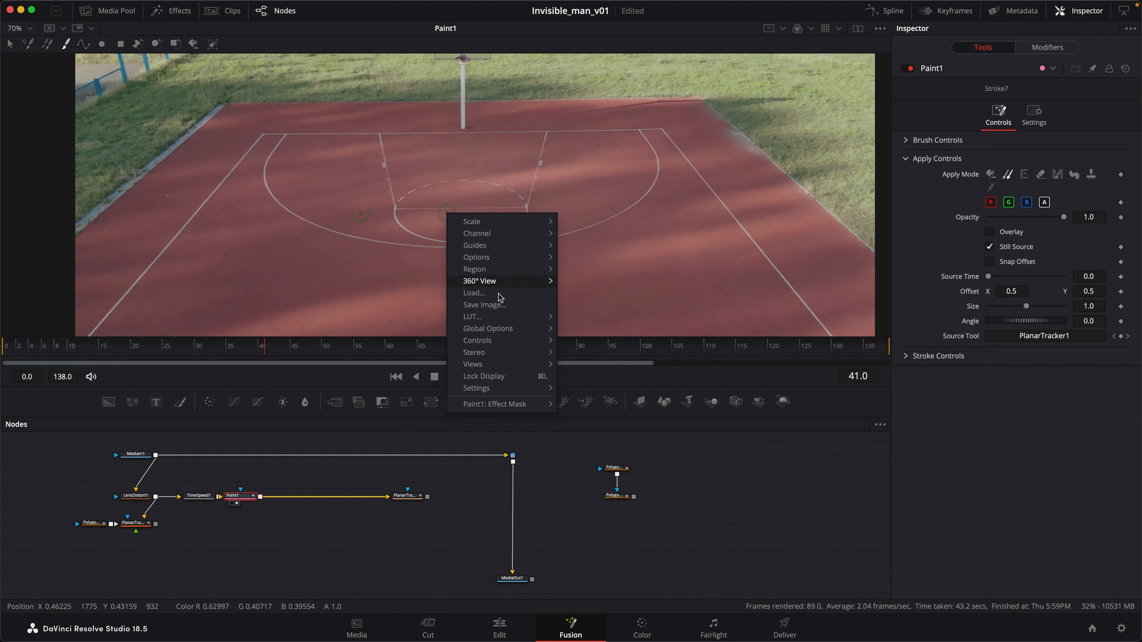
click(495, 306)
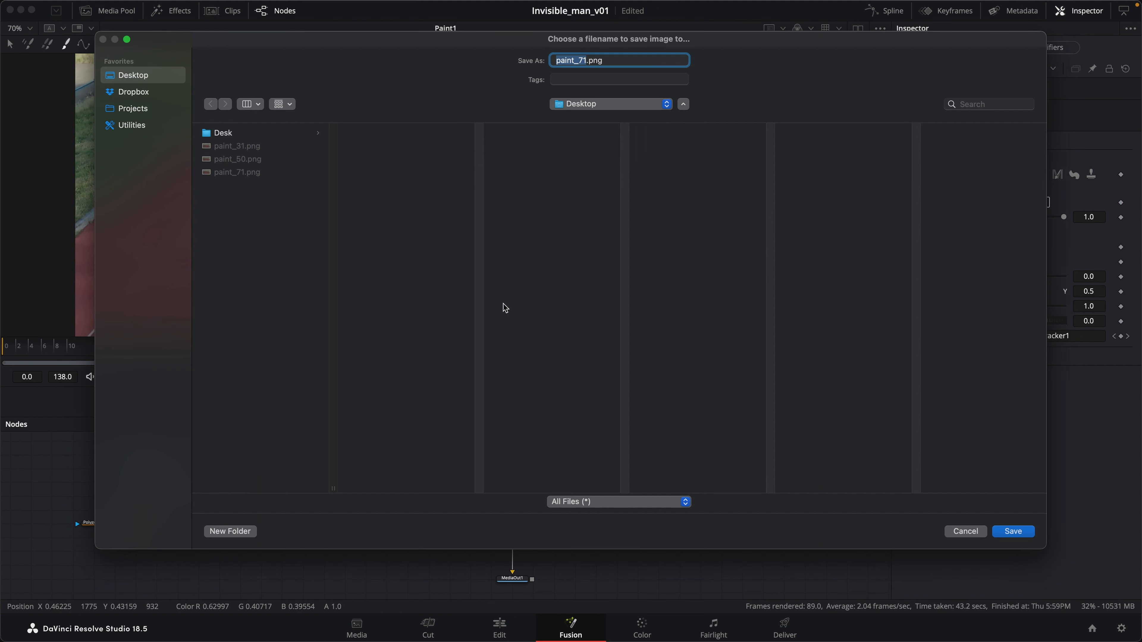
click(236, 160)
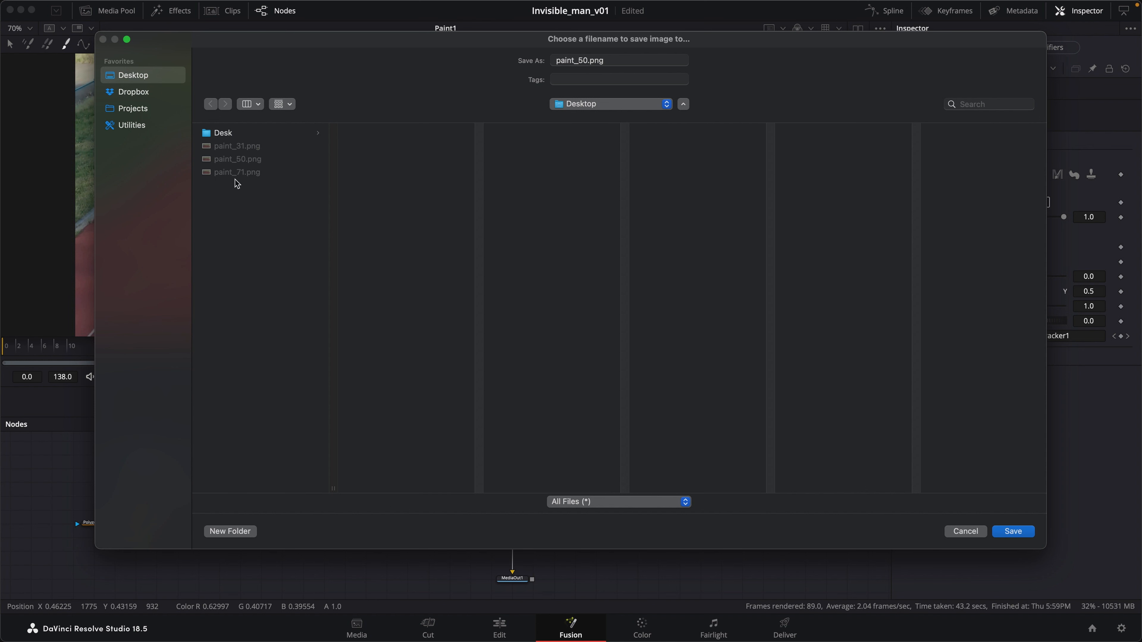
click(1013, 531)
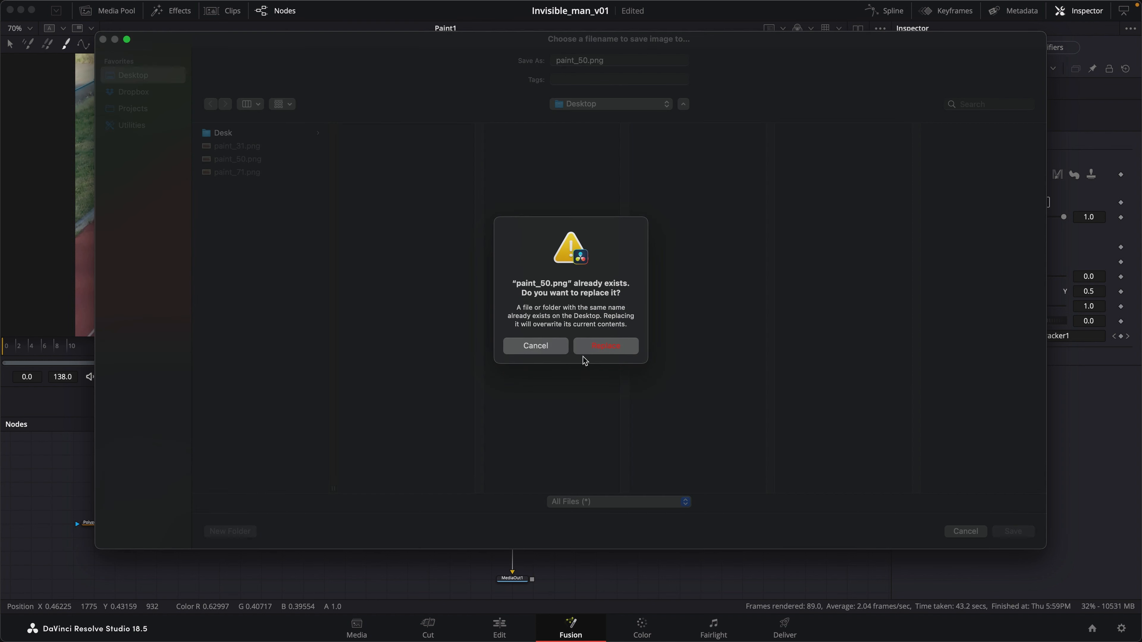
click(602, 348)
- Bring paint_50.png from the Desktop in Finder into the node tree and connect it to PlanarTransform1 in place of Paint1
key(super+Tab)
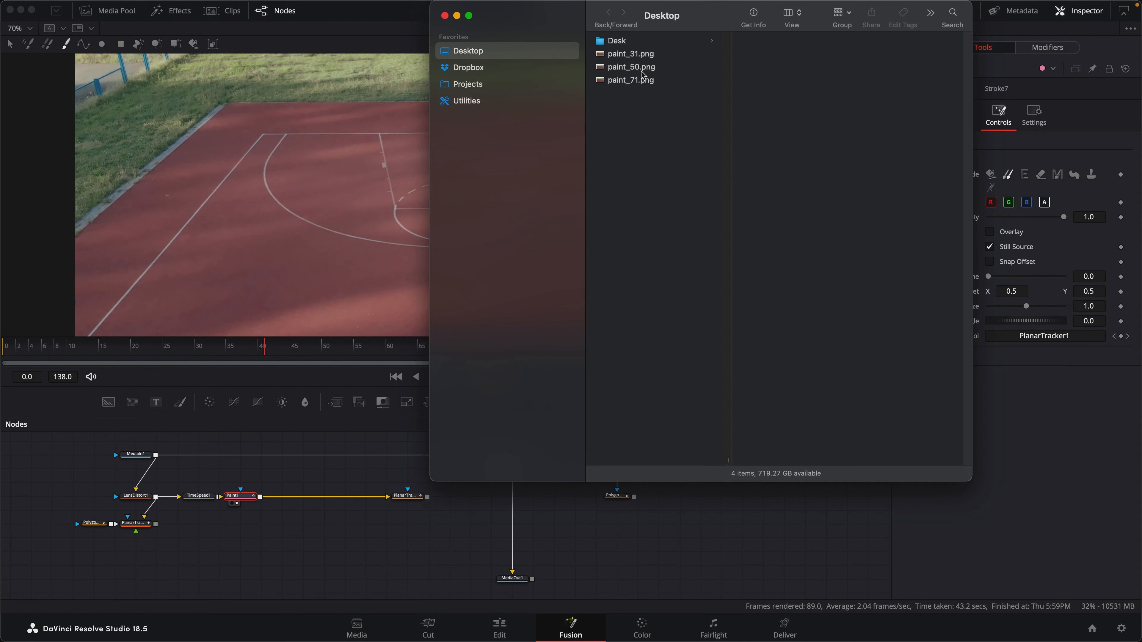
mouse_move(638, 64)
mouse_down()
mouse_move(744, 70)
mouse_move(344, 407)
mouse_move(315, 454)
mouse_move(317, 480)
mouse_up()
click(338, 480)
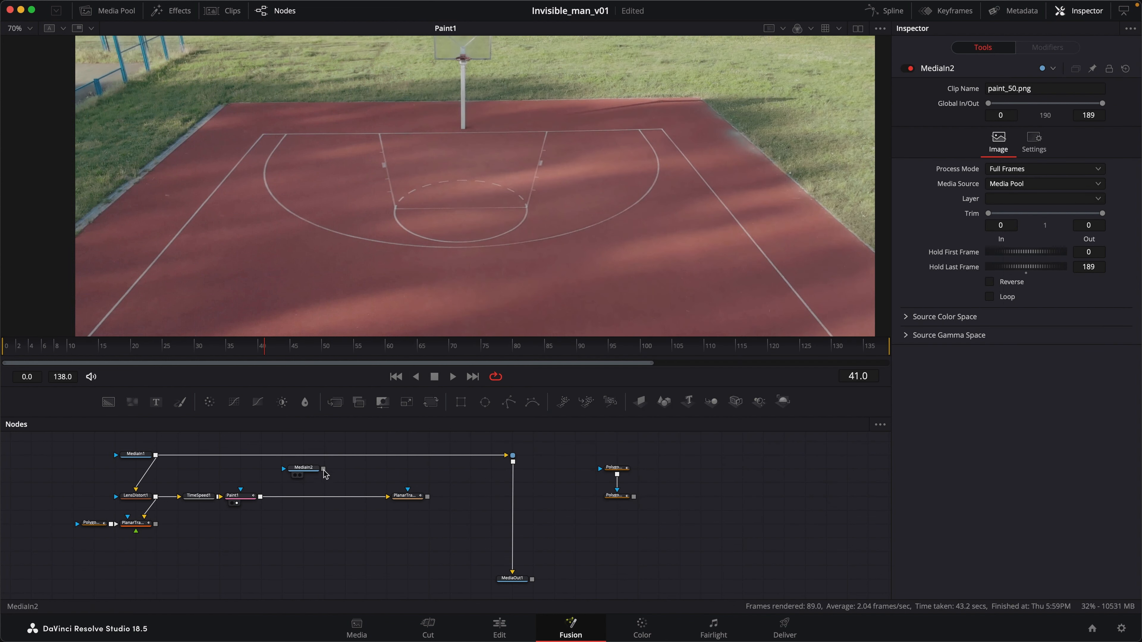
drag(323, 468, 386, 497)
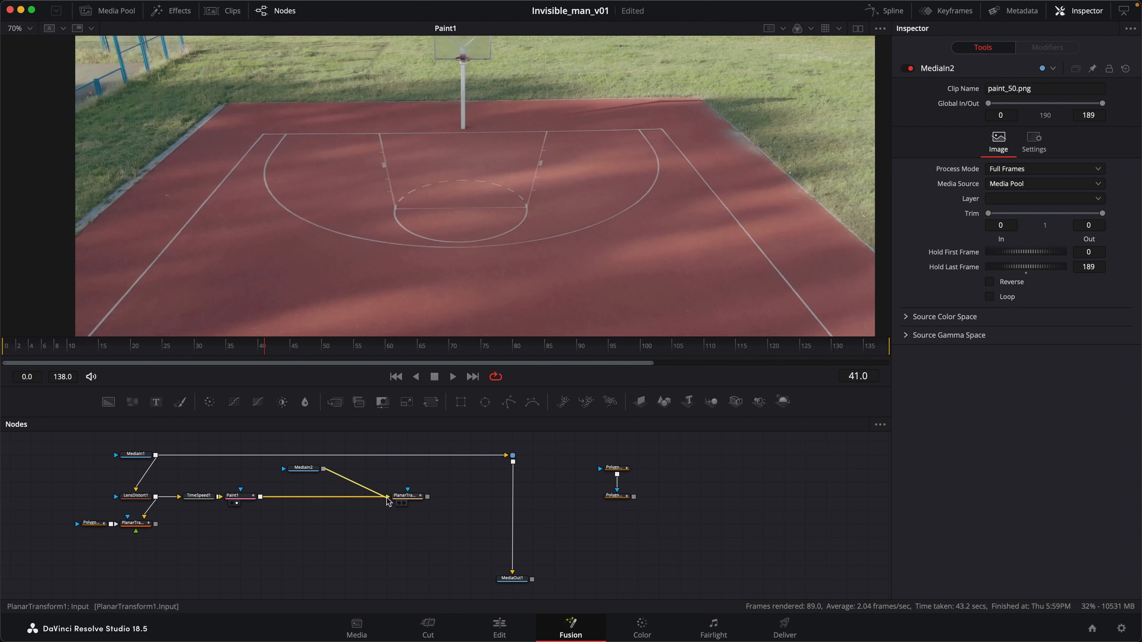
drag(316, 468, 337, 496)
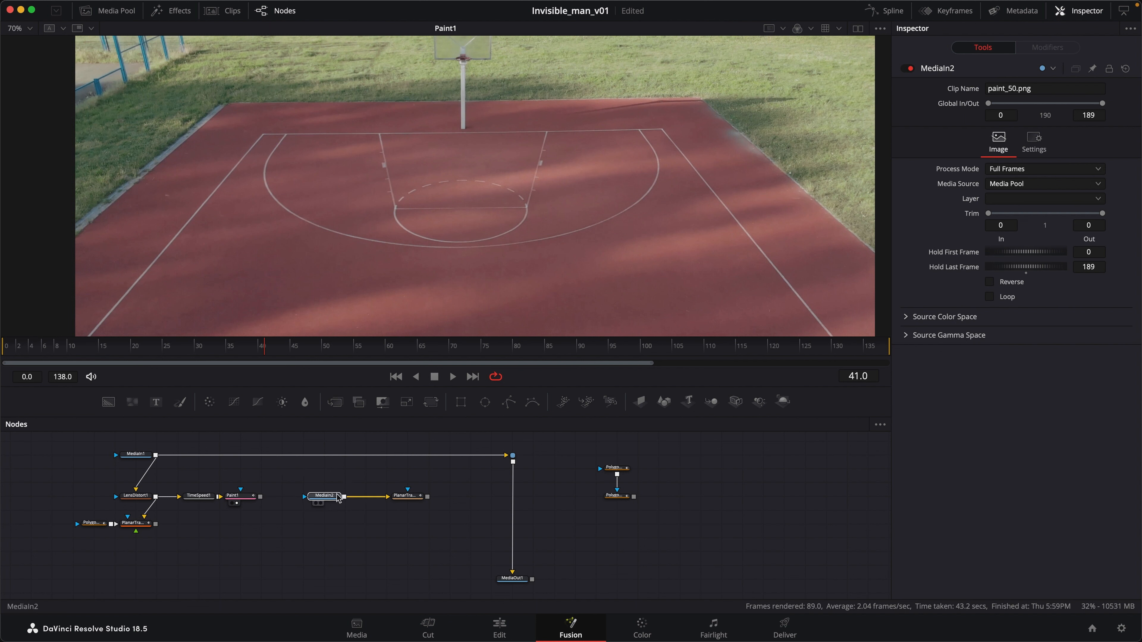
- Rename the imported image node MediaIn2 as Paint_50
right_click(329, 498)
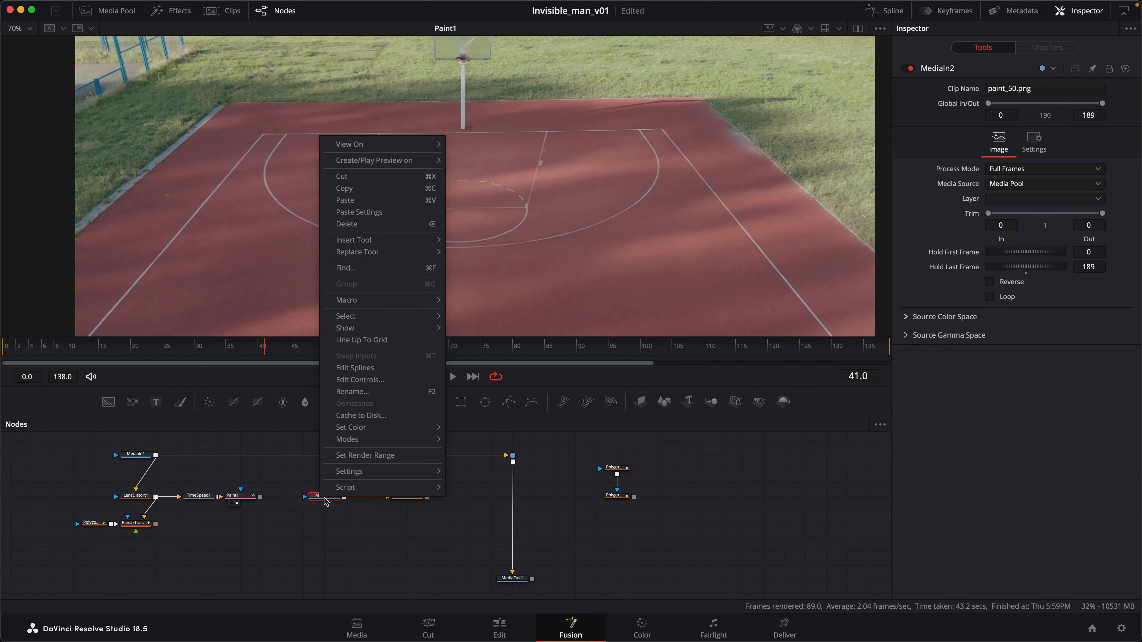
click(366, 373)
text(Paint_50)
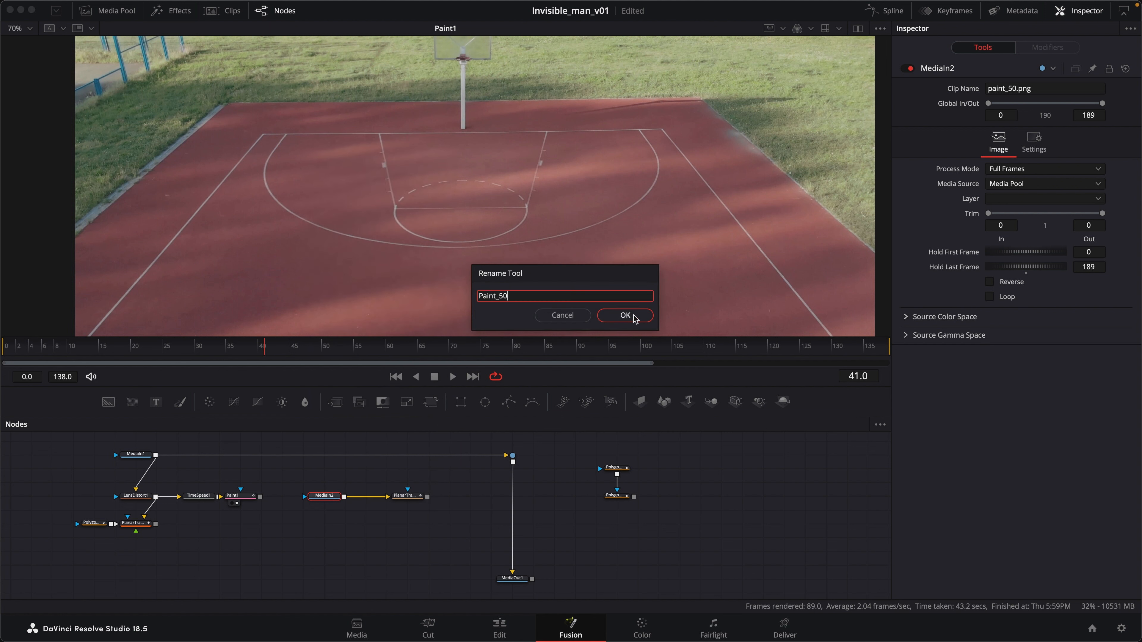
click(635, 317)
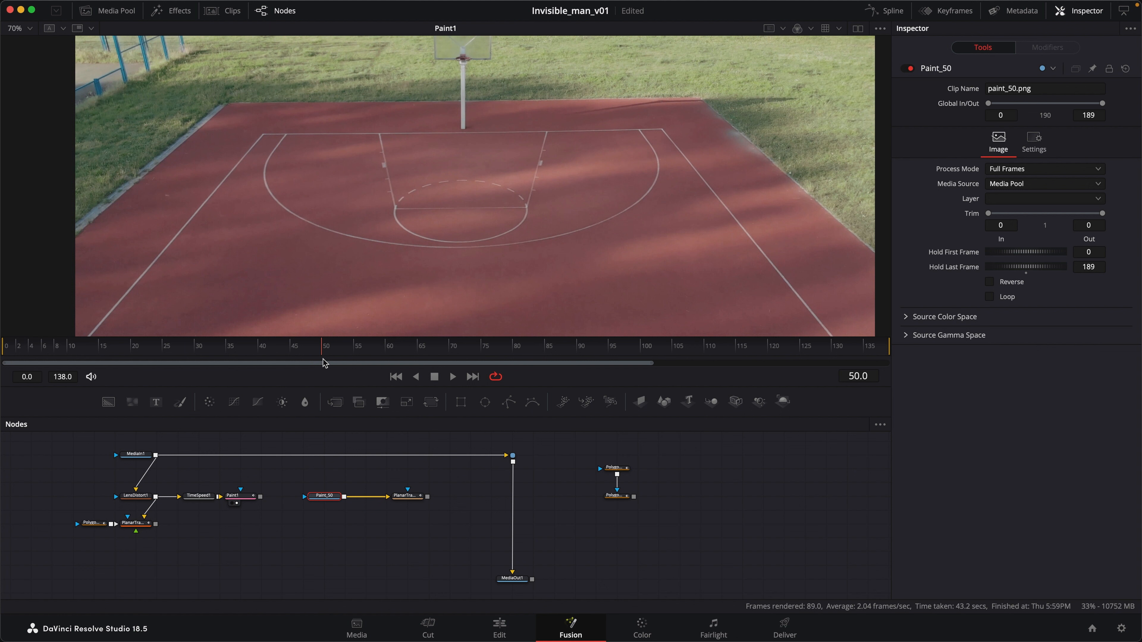
- View PlanarTransform1 at frame 50 and move it closer to the Paint_50 node
click(404, 503)
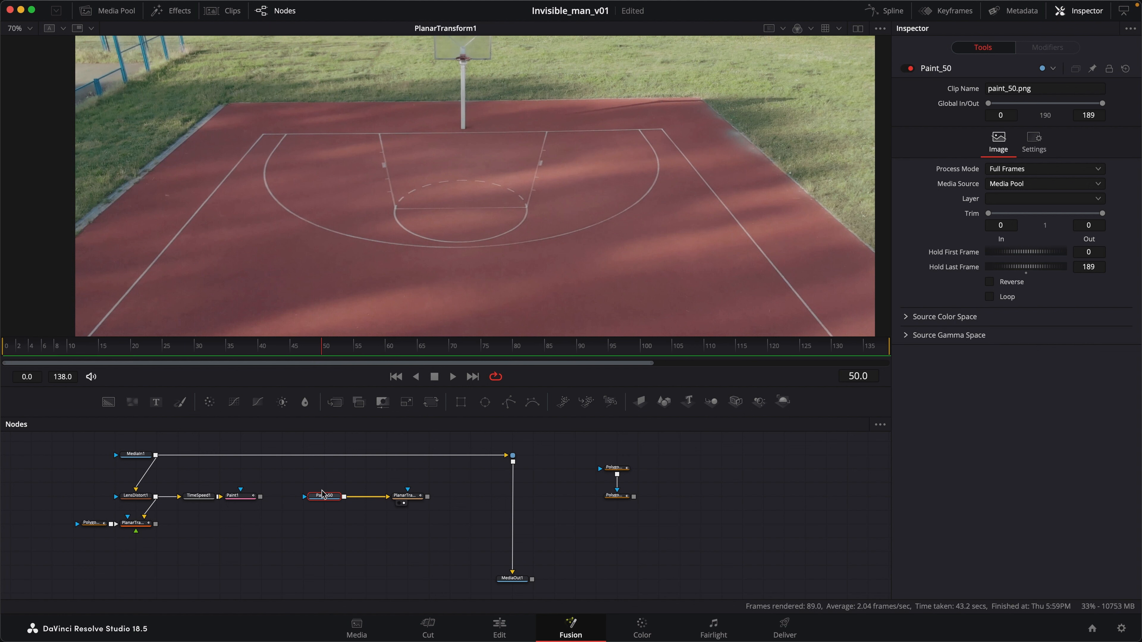
drag(411, 494, 390, 494)
click(391, 497)
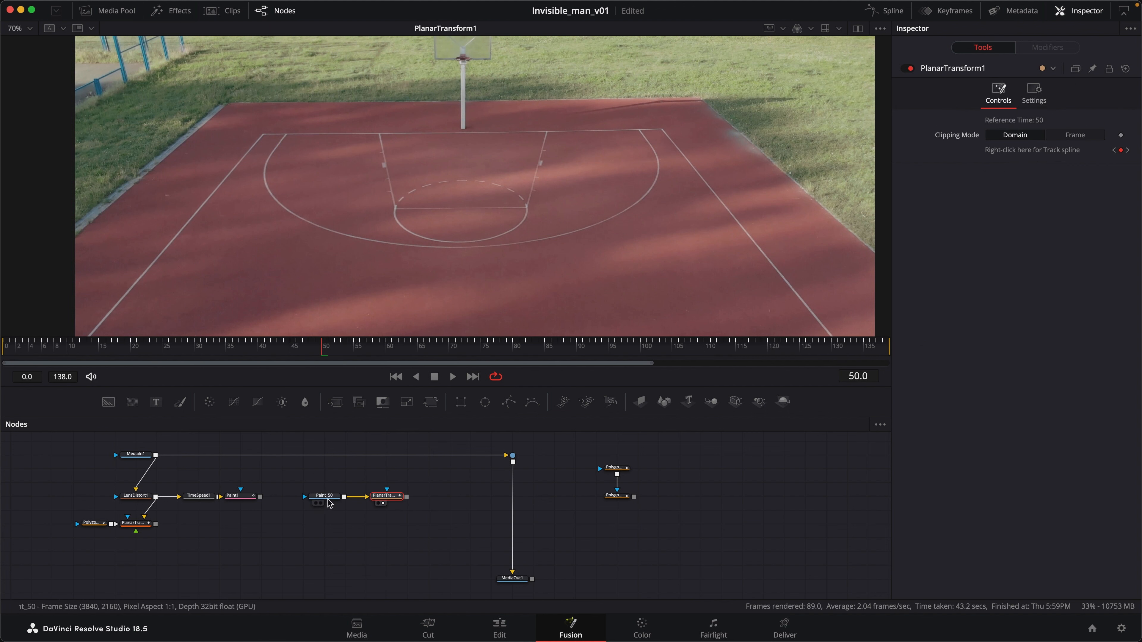
- Add a copy of LensDistort1 after PlanarTransform1, view its output, and set its mode to Distort
click(145, 500)
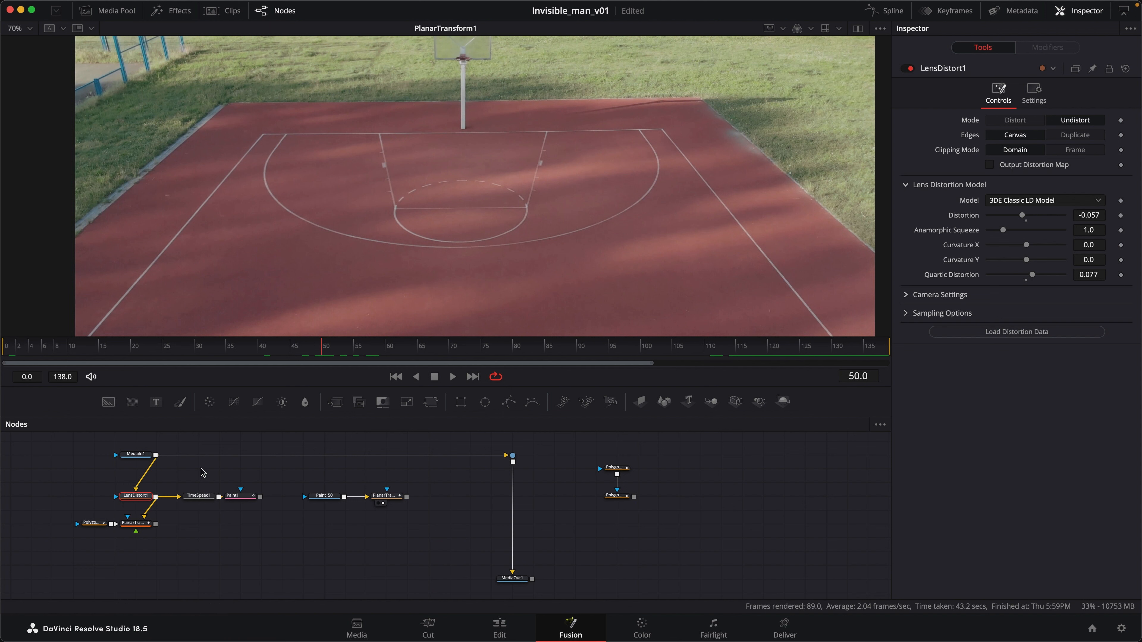
click(451, 505)
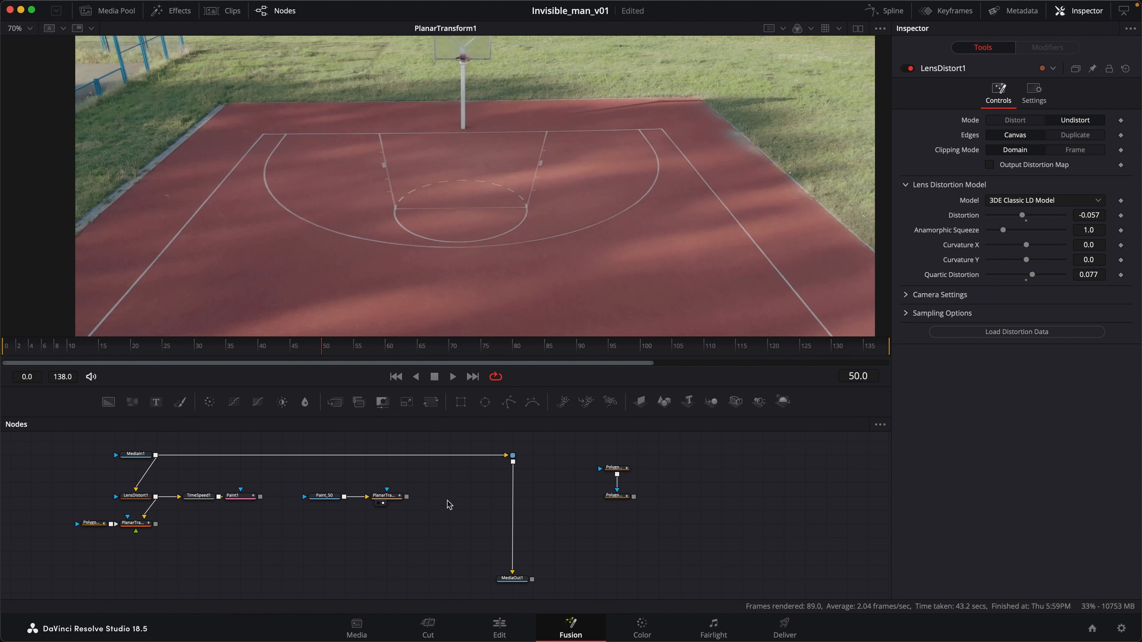
key(ctrl+v)
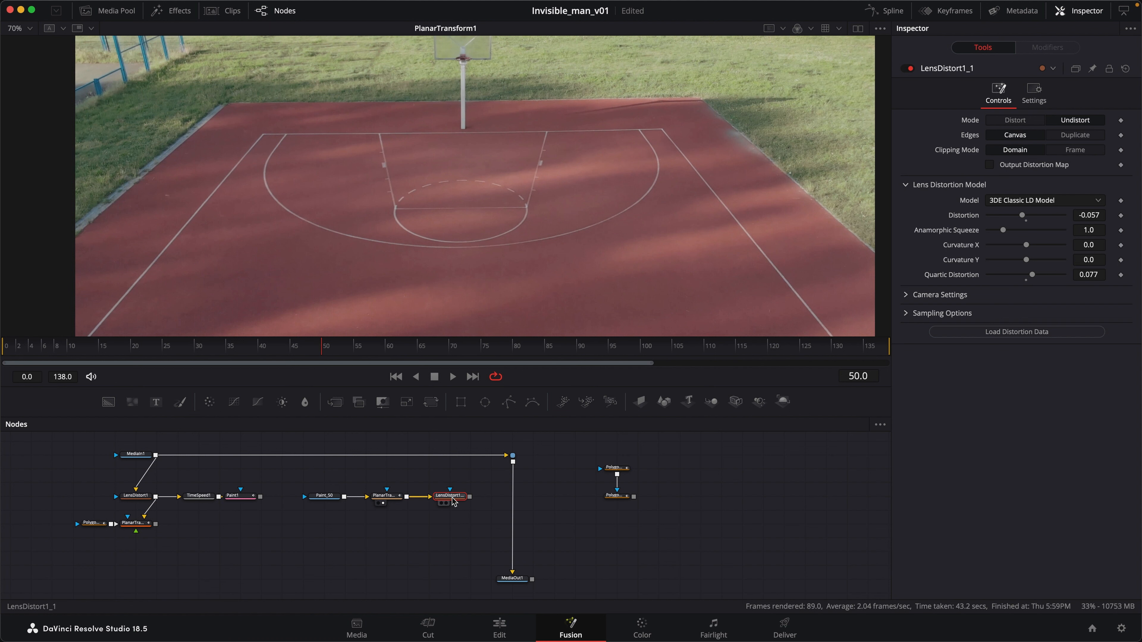
key(1)
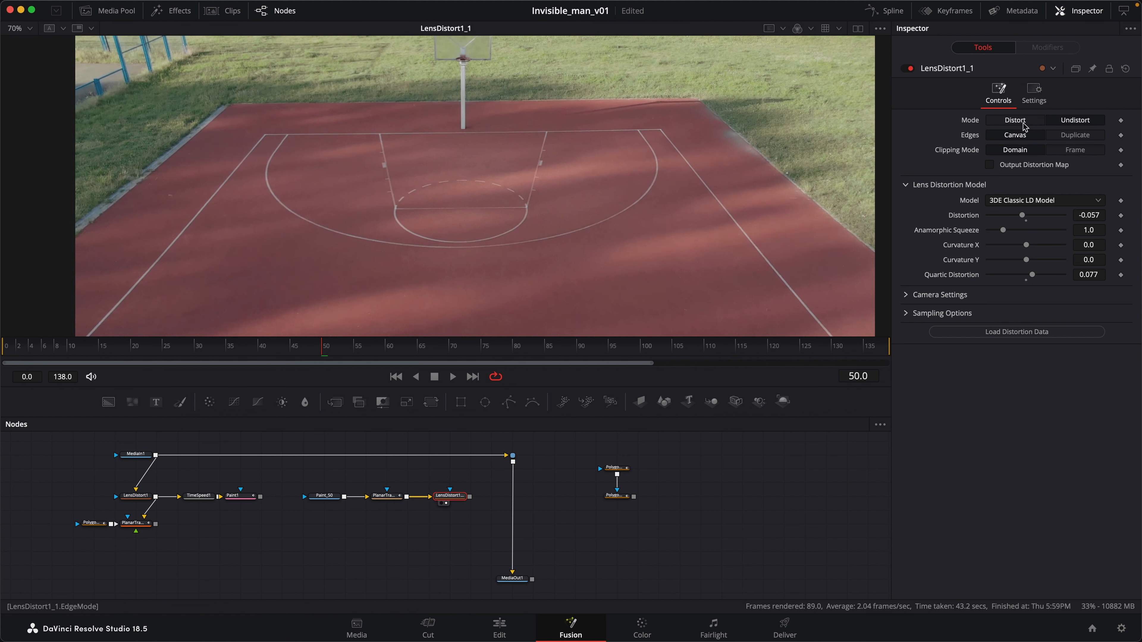
click(1011, 122)
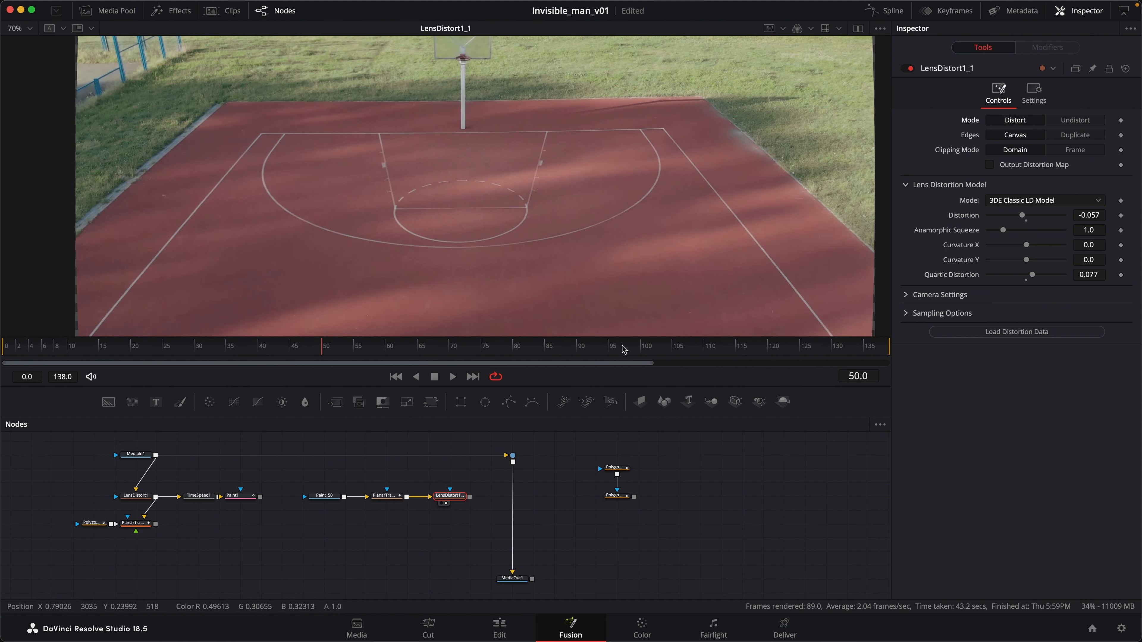
scroll(475, 225, down, 3)
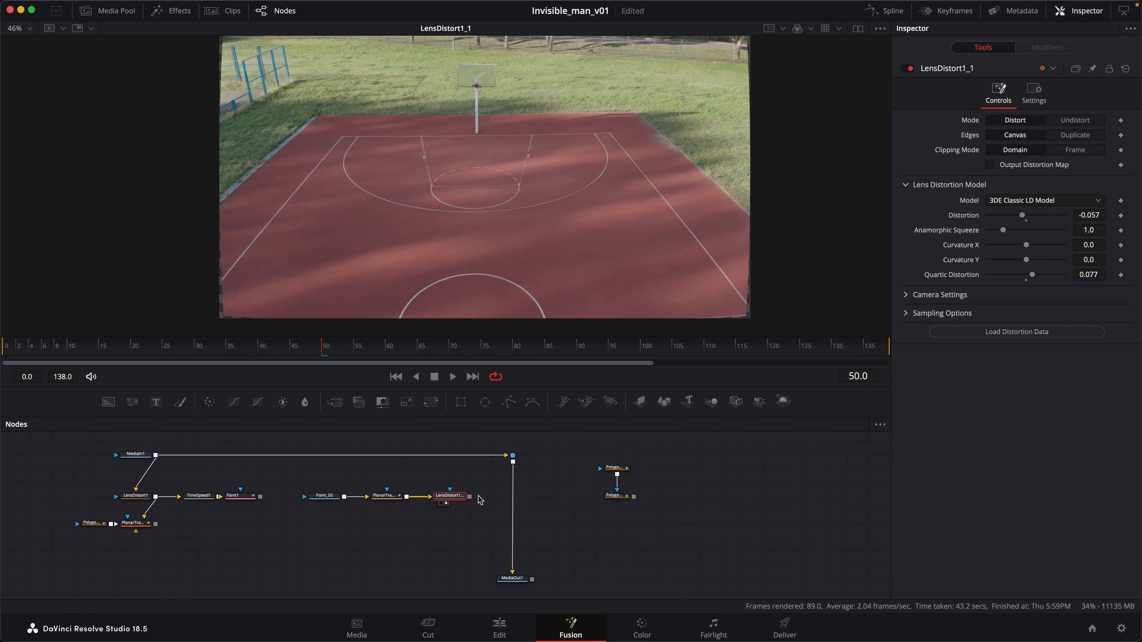
- Merge the redistorted clean plate into the pipe above MediaOut1 and shift its three-node branch away from the merge
mouse_move(470, 496)
mouse_down()
mouse_move(514, 465)
mouse_move(308, 517)
mouse_move(319, 526)
mouse_up()
drag(440, 500, 420, 500)
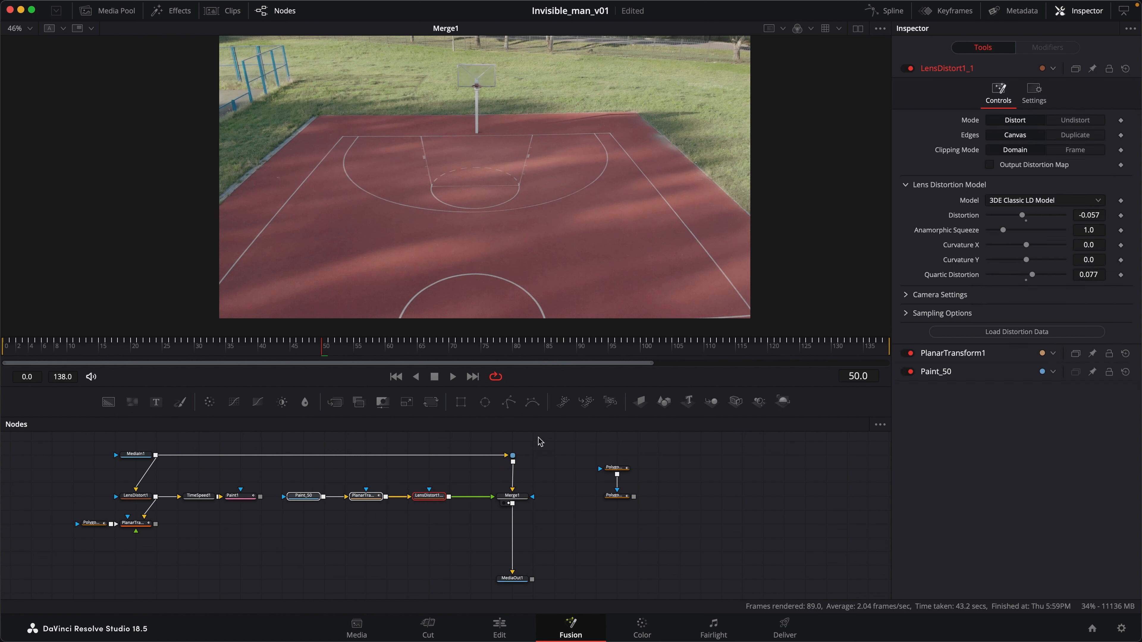
click(506, 497)
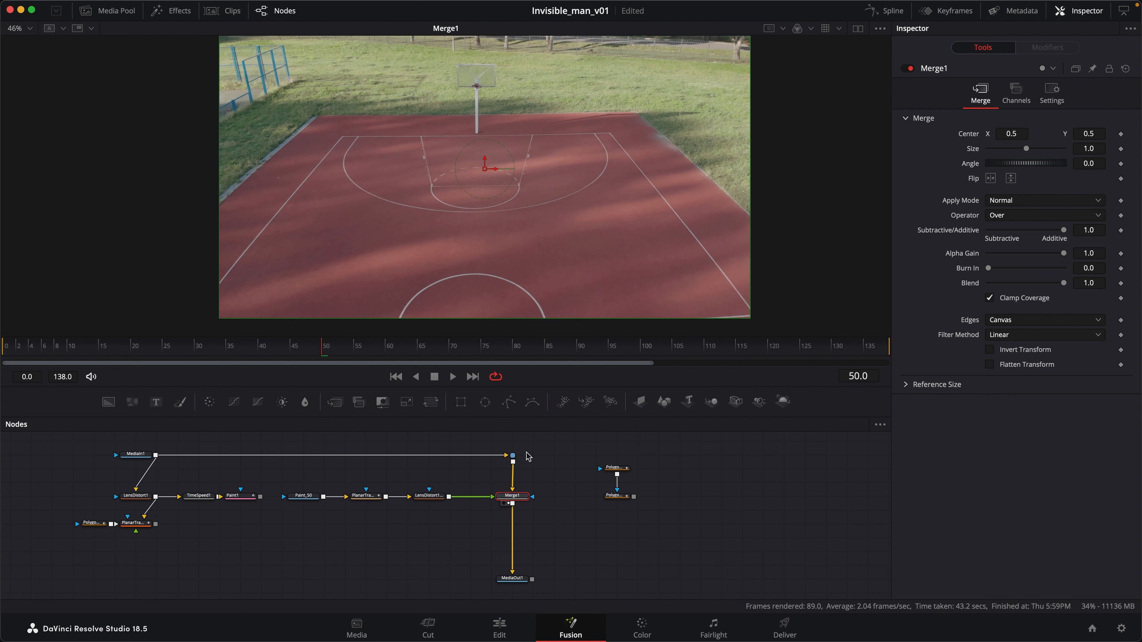
- Move MediaIn1 and the pipe router up, and swap Merge1's inputs so the footage becomes the foreground
drag(529, 434, 135, 439)
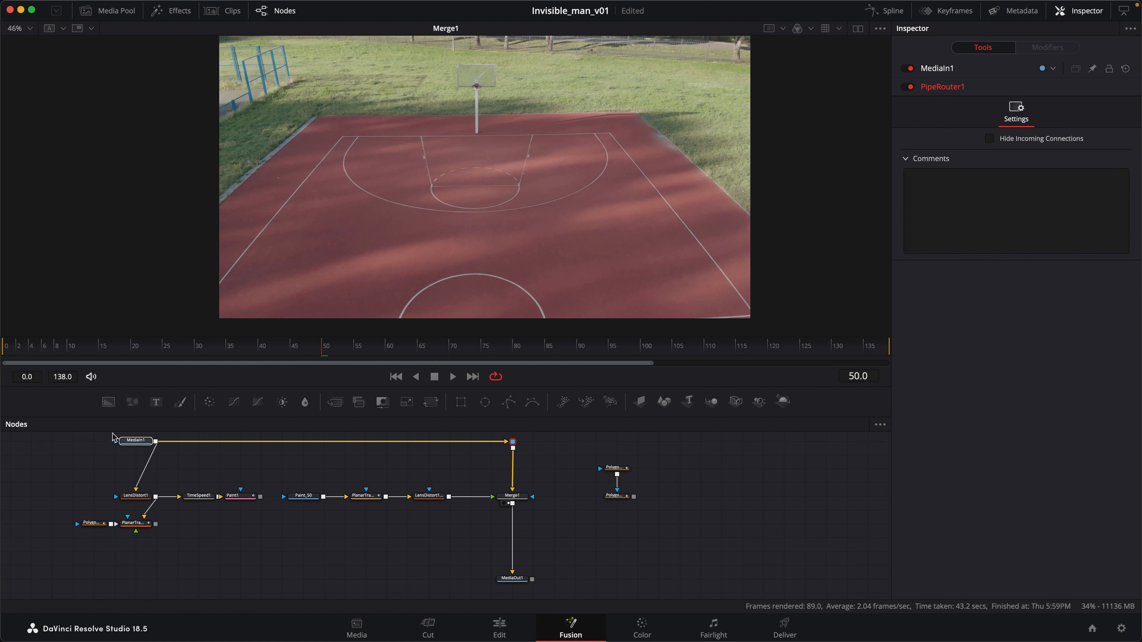
right_click(514, 499)
click(541, 433)
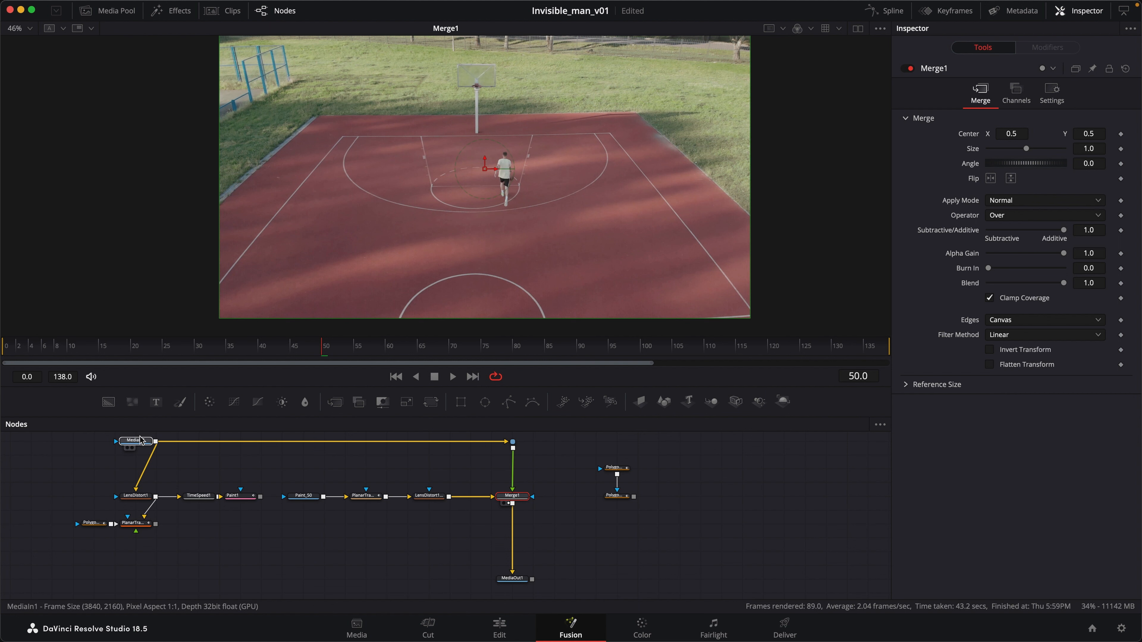
- View MediaIn1 and insert a Matte Control node between the pipe router and Merge1
click(127, 448)
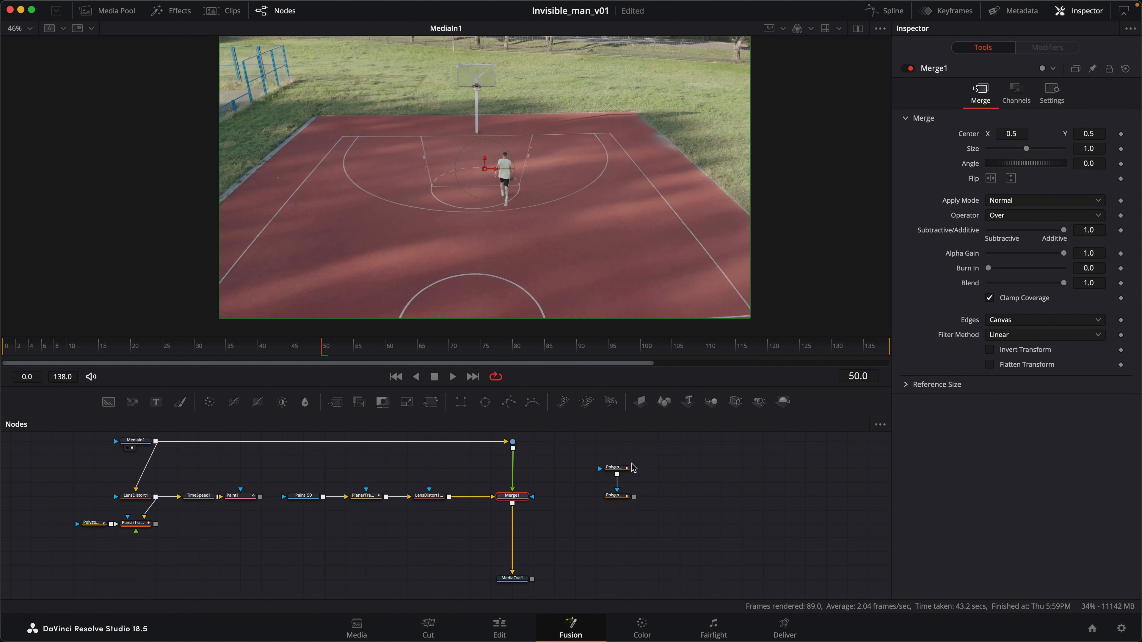
scroll(414, 468, right, 3)
scroll(413, 468, up, 2)
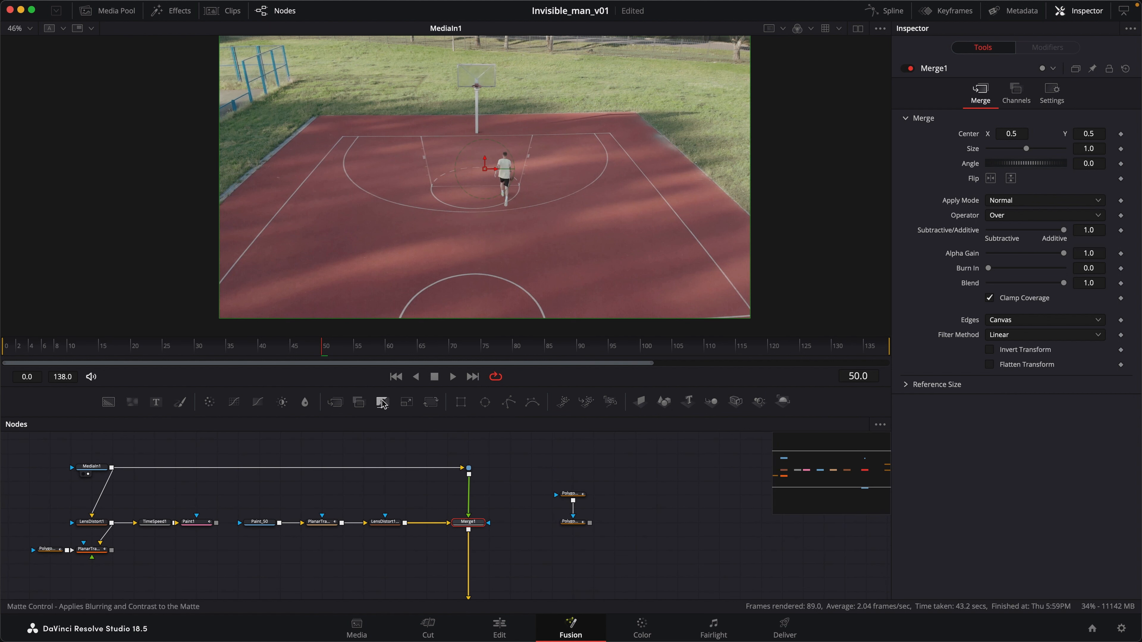
drag(382, 402, 469, 497)
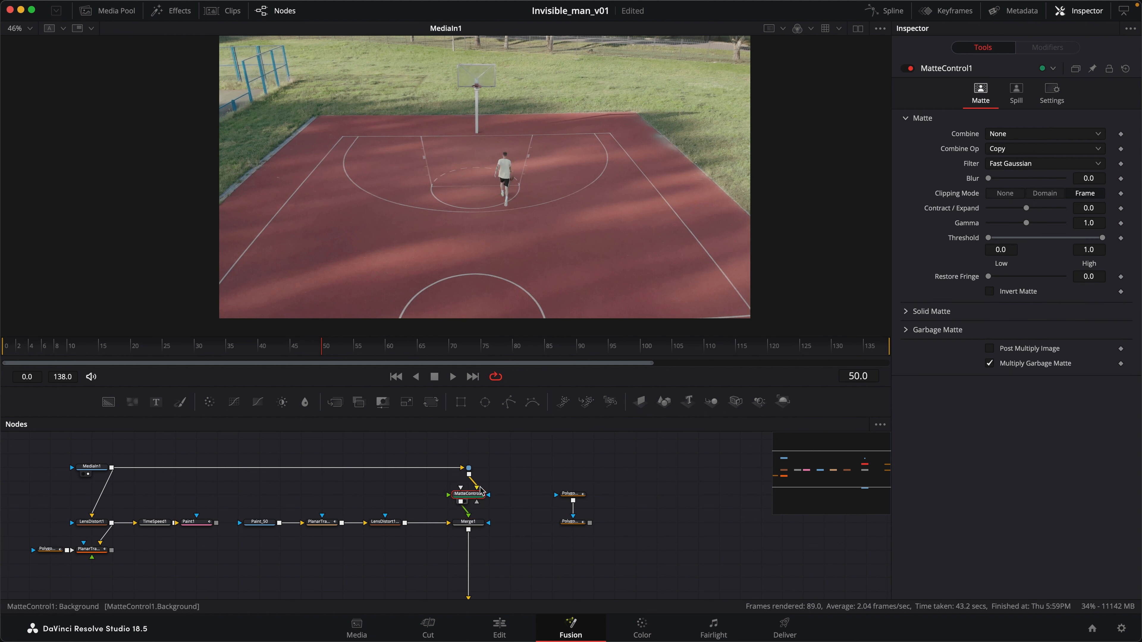
- Move the two polygon masks closer, connect Polygon1_1 to MatteControl1's foreground input, and view MatteControl1
mouse_move(549, 482)
mouse_down()
mouse_move(599, 547)
mouse_move(565, 483)
mouse_move(566, 497)
mouse_up()
drag(569, 495, 448, 496)
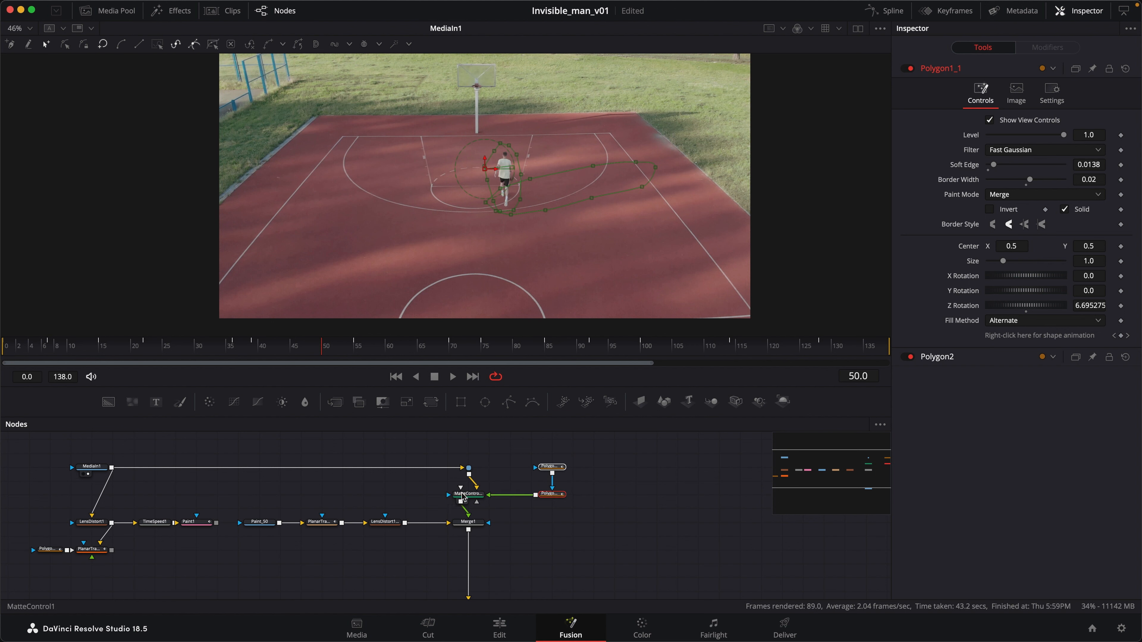
click(468, 495)
key(2)
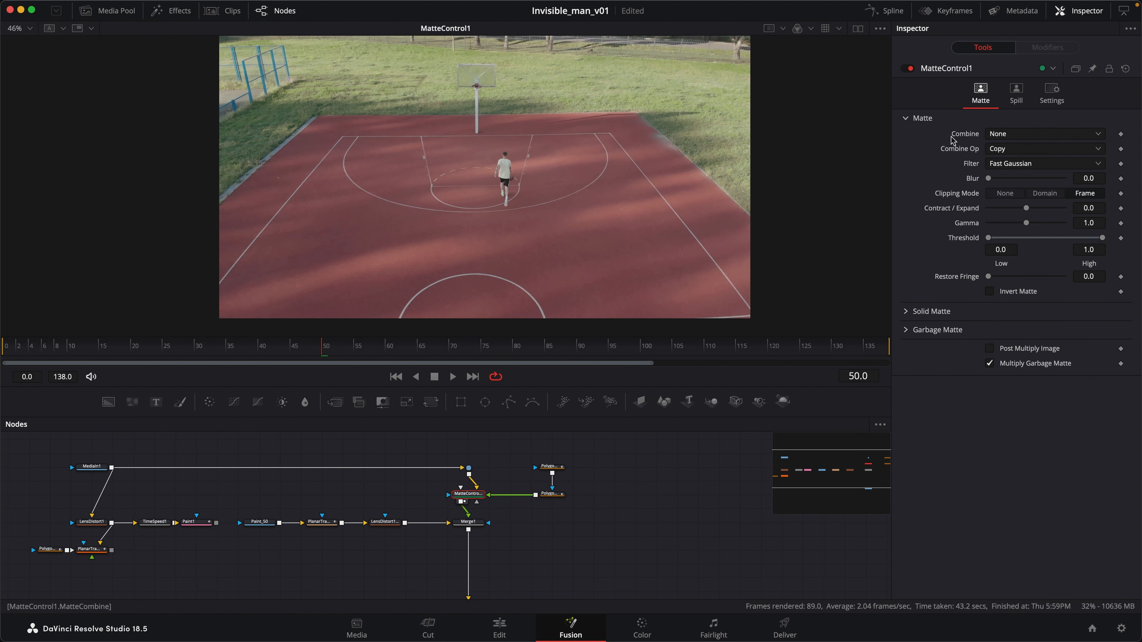
- Set MatteControl1 to Combine Alpha and invert its matte
click(1032, 134)
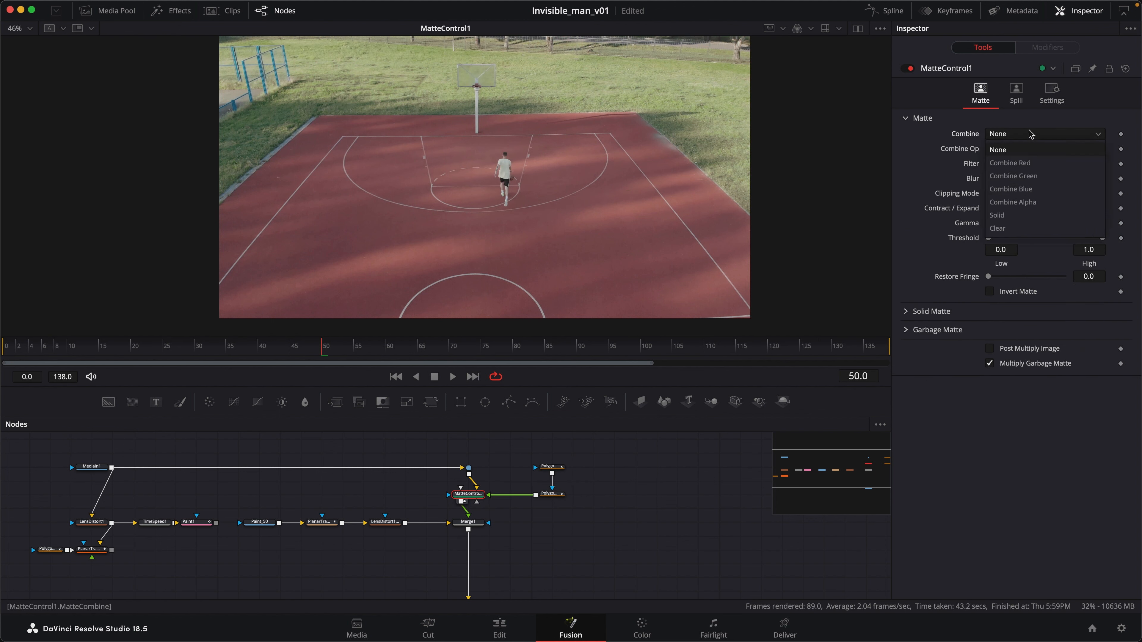
click(1008, 207)
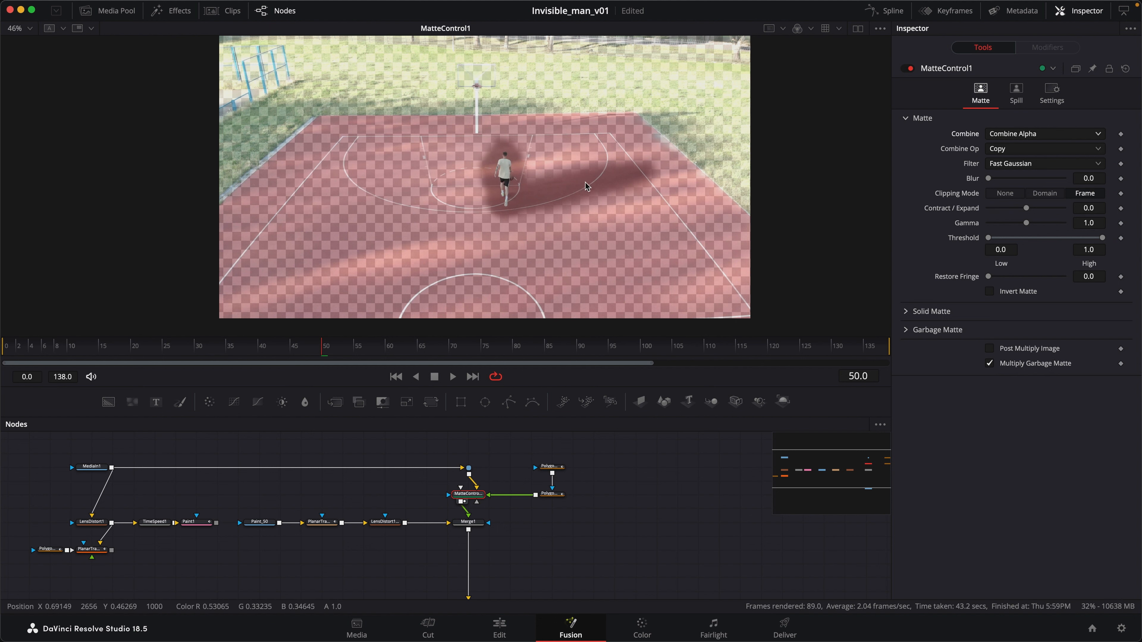
click(990, 291)
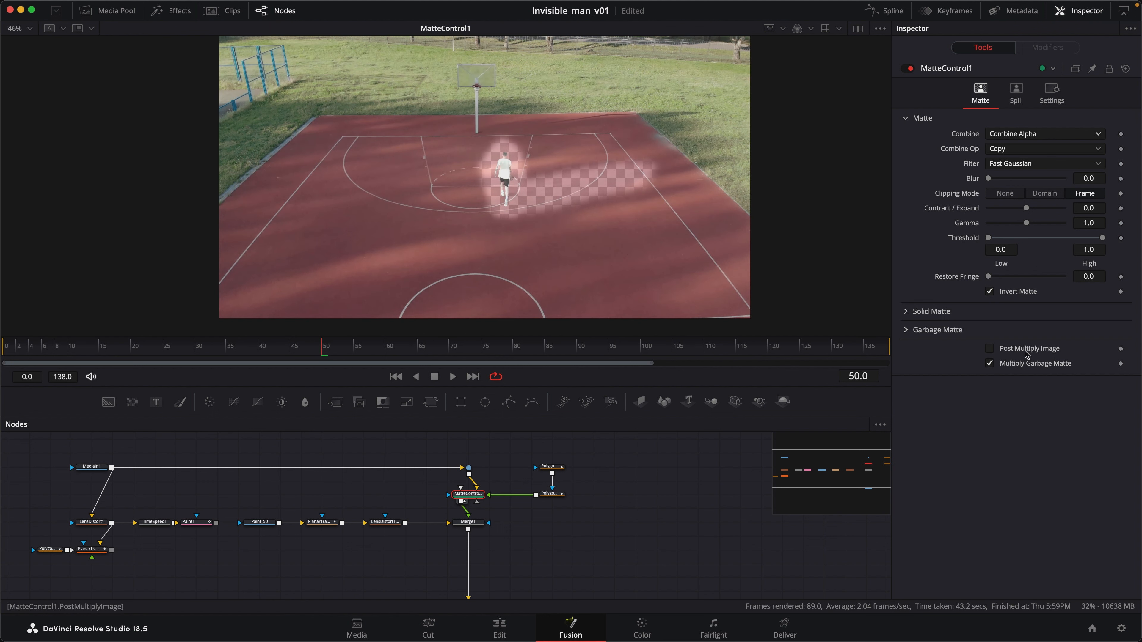
- Enable Post Multiply Image on MatteControl1 and view the Merge1 result
click(989, 348)
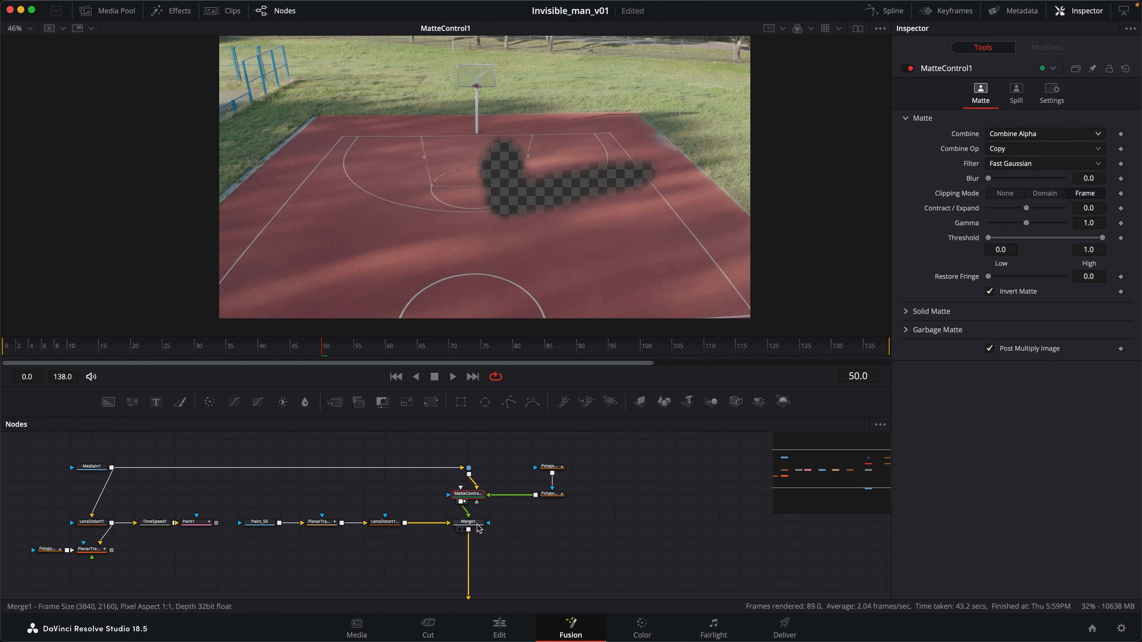
drag(478, 525, 580, 169)
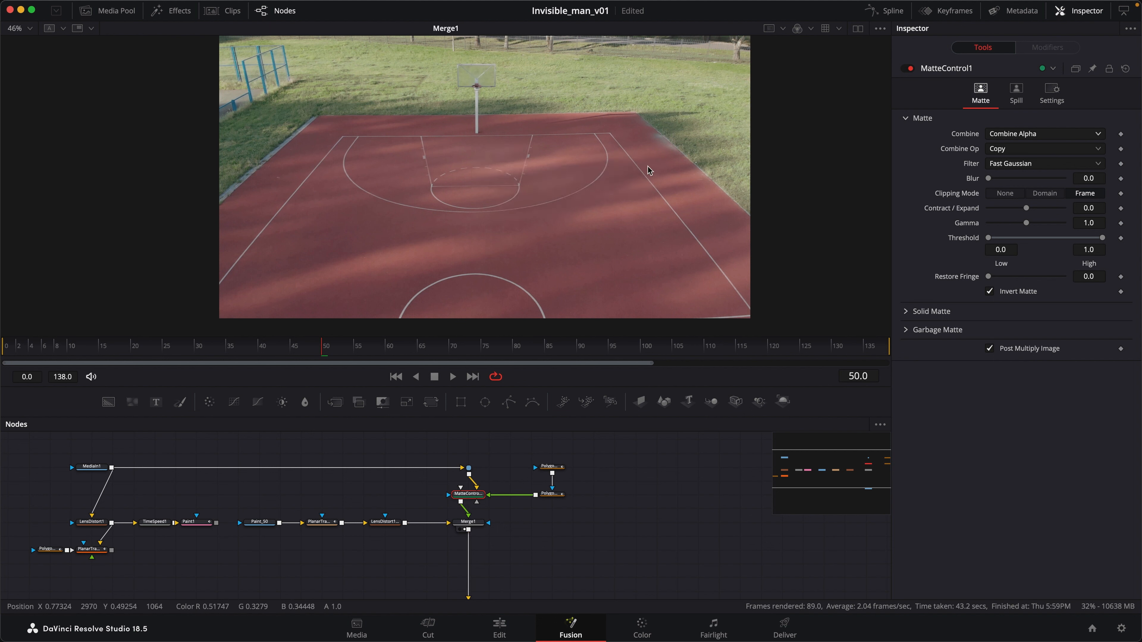
scroll(601, 530, down, 3)
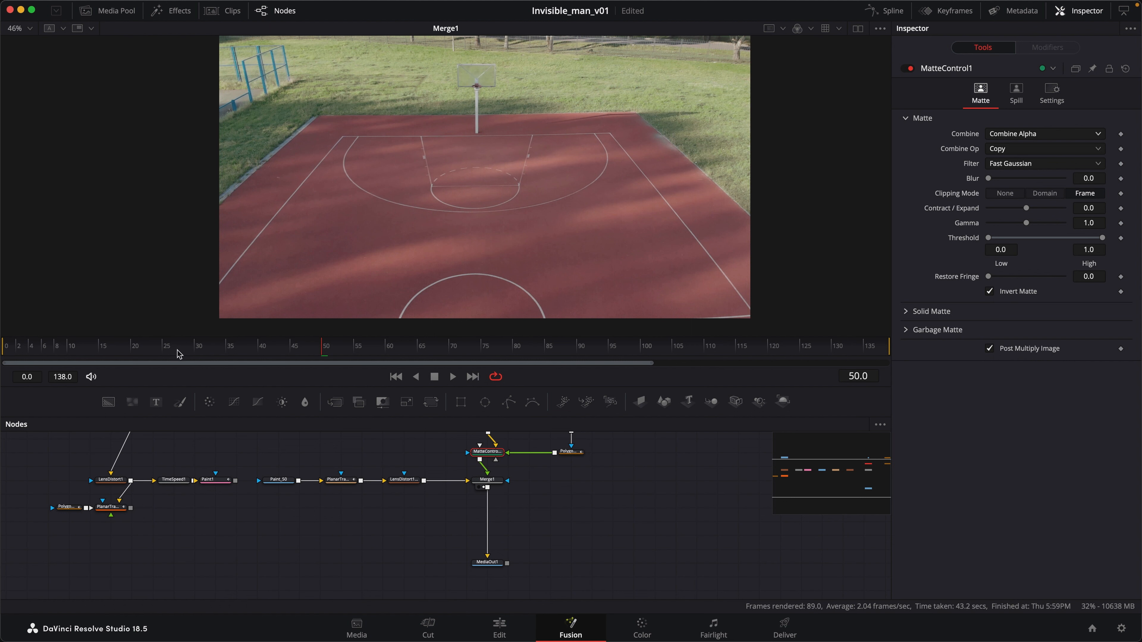
- Keyframe MatteControl1's Blend at 0.0 on frame 30 and 1.0 on frame 31
click(198, 351)
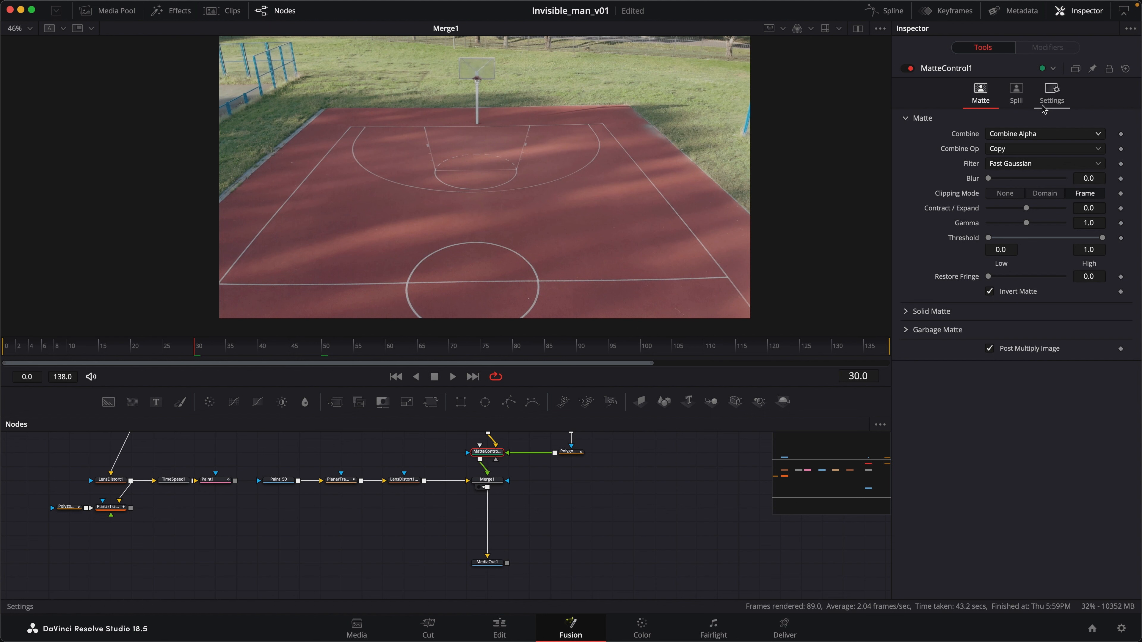
click(1054, 92)
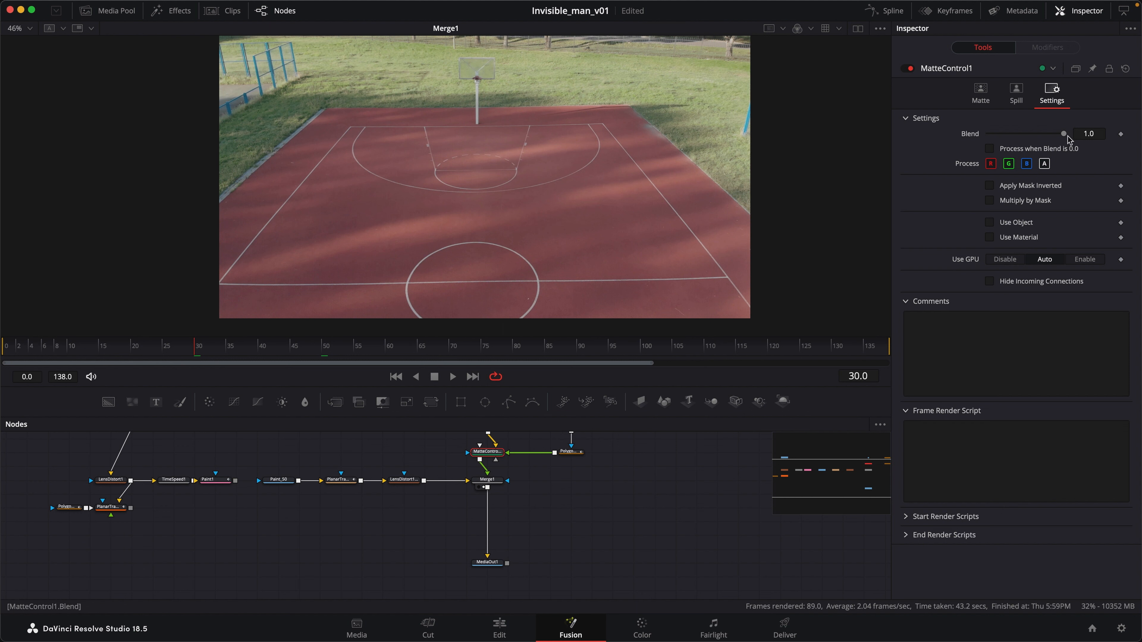
drag(1061, 137, 1102, 139)
drag(1030, 143, 987, 137)
click(1120, 135)
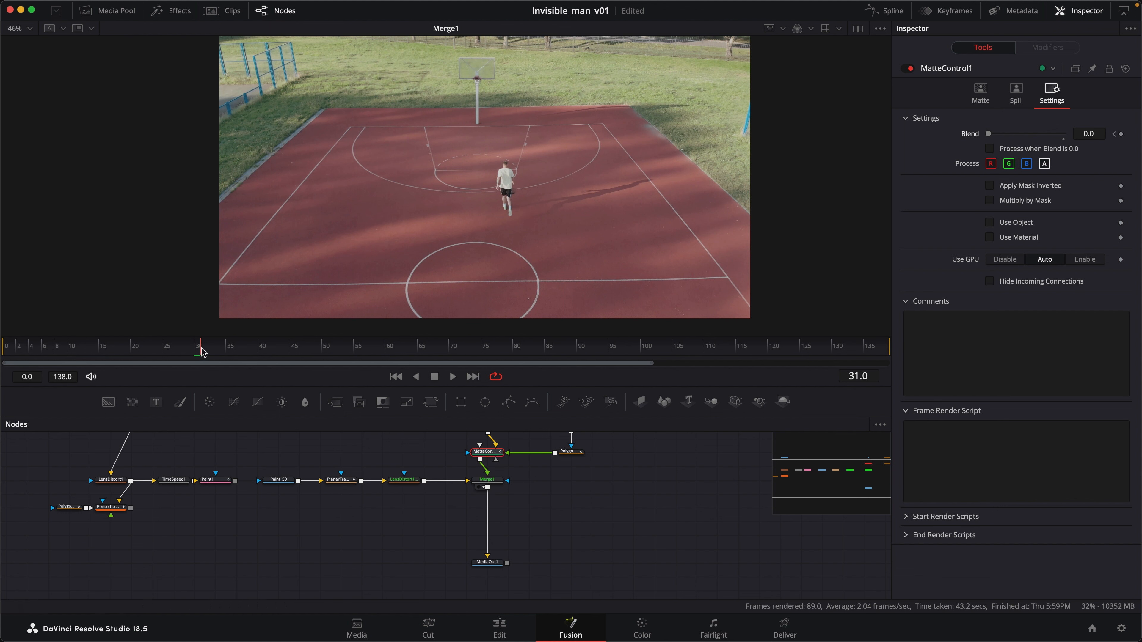
click(1064, 134)
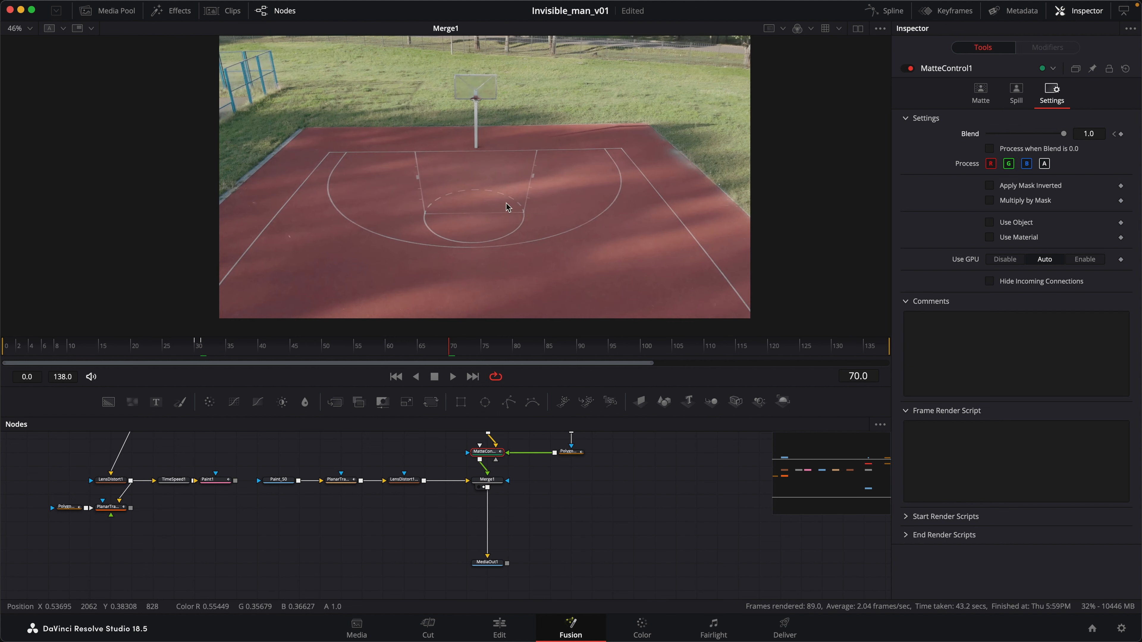
- Keyframe MatteControl1's Blend at 1.0 on frame 70 and 0.0 on frame 71
click(1120, 134)
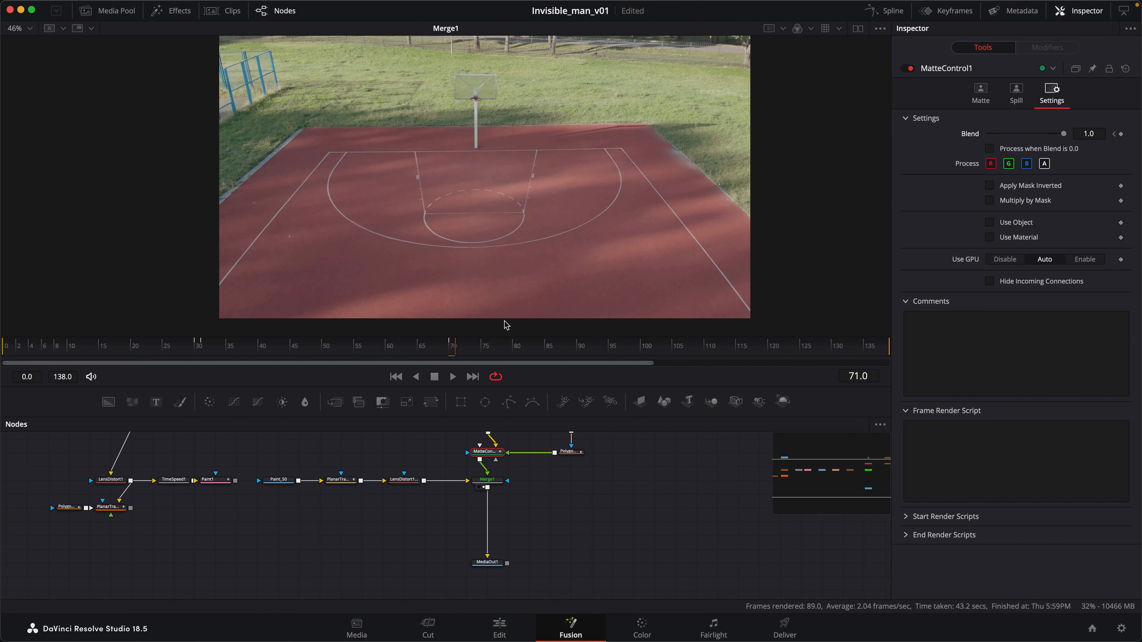
drag(1063, 133, 943, 135)
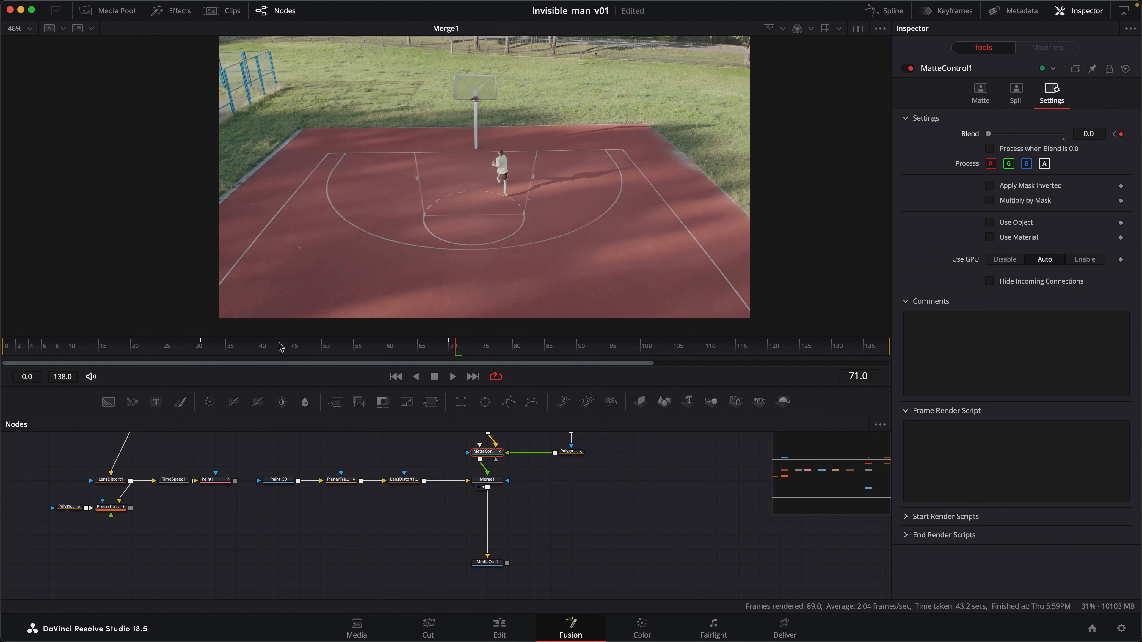
- Examine the Merge1 result up close around frames 30–31 and 70–71, where the man's visibility switches
drag(175, 353, 293, 351)
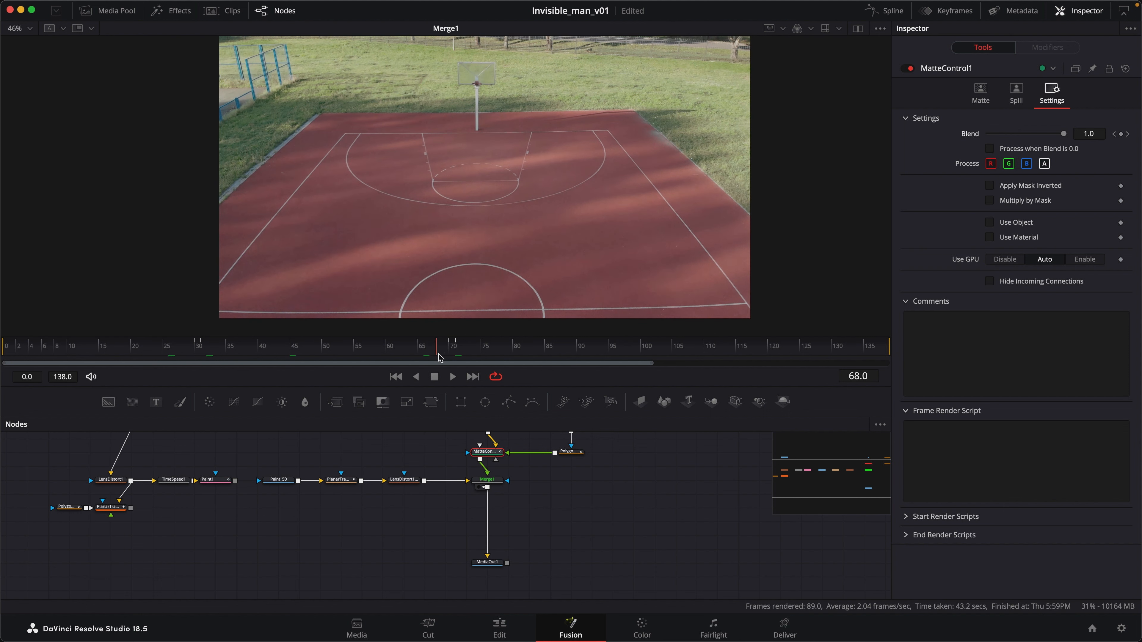
drag(440, 358, 475, 359)
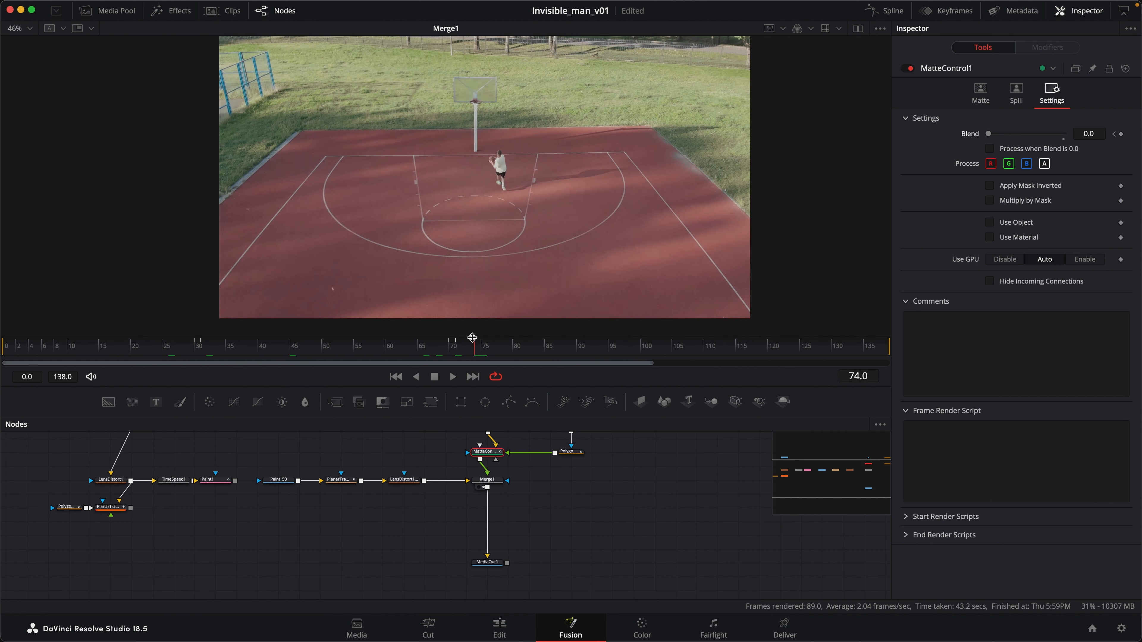
click(198, 353)
scroll(462, 219, up, 5)
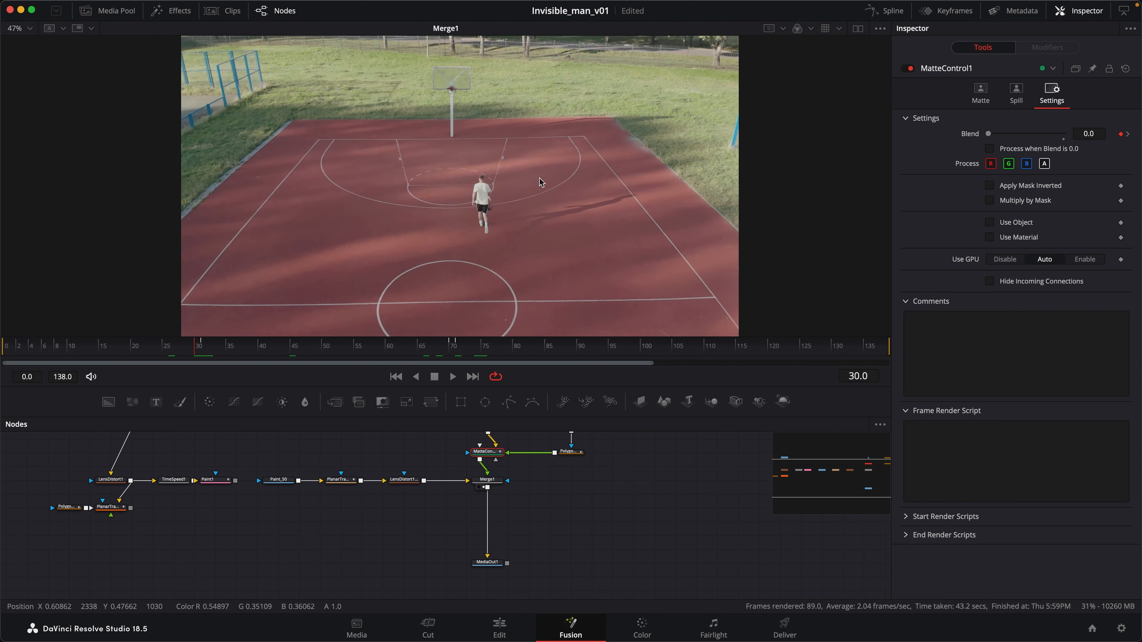
scroll(462, 219, up, 2)
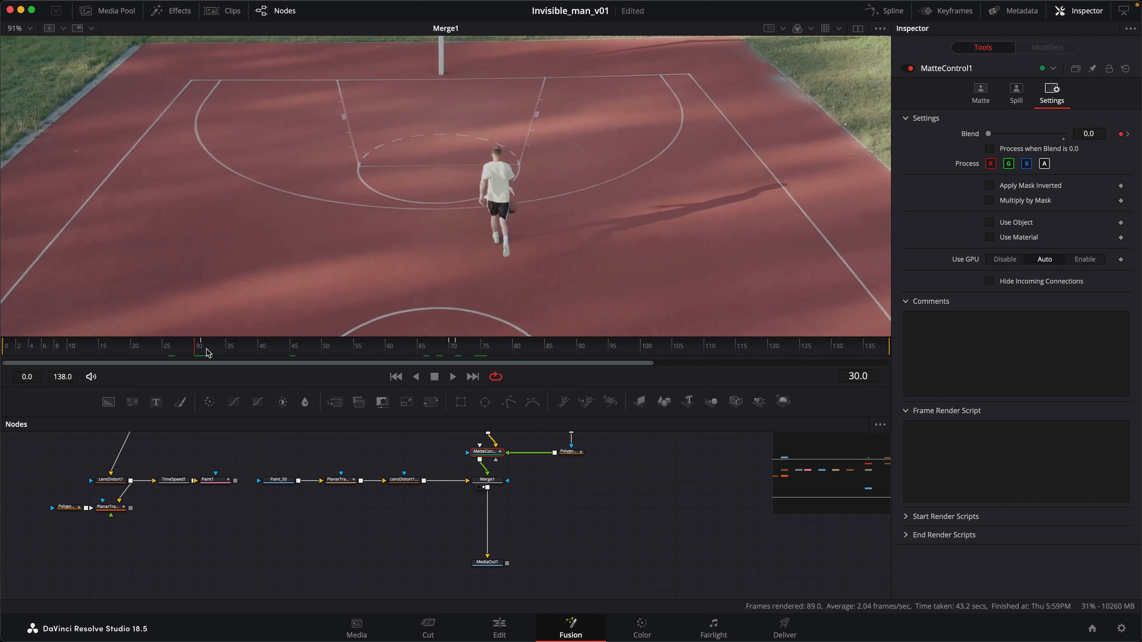
click(201, 353)
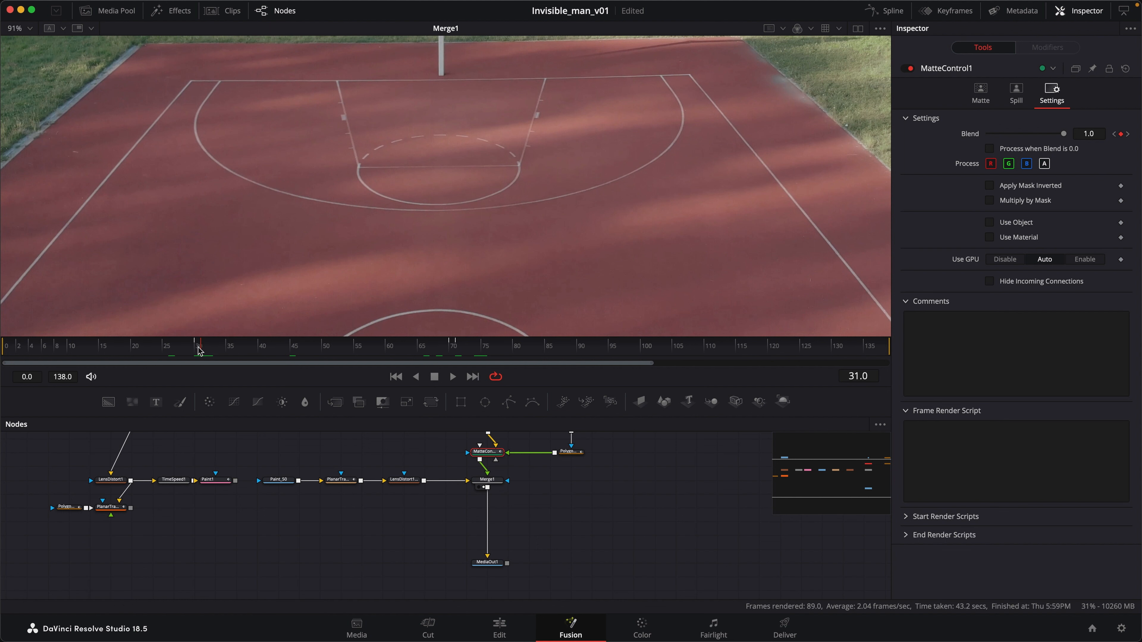
drag(199, 350, 201, 350)
click(432, 352)
drag(448, 351, 456, 349)
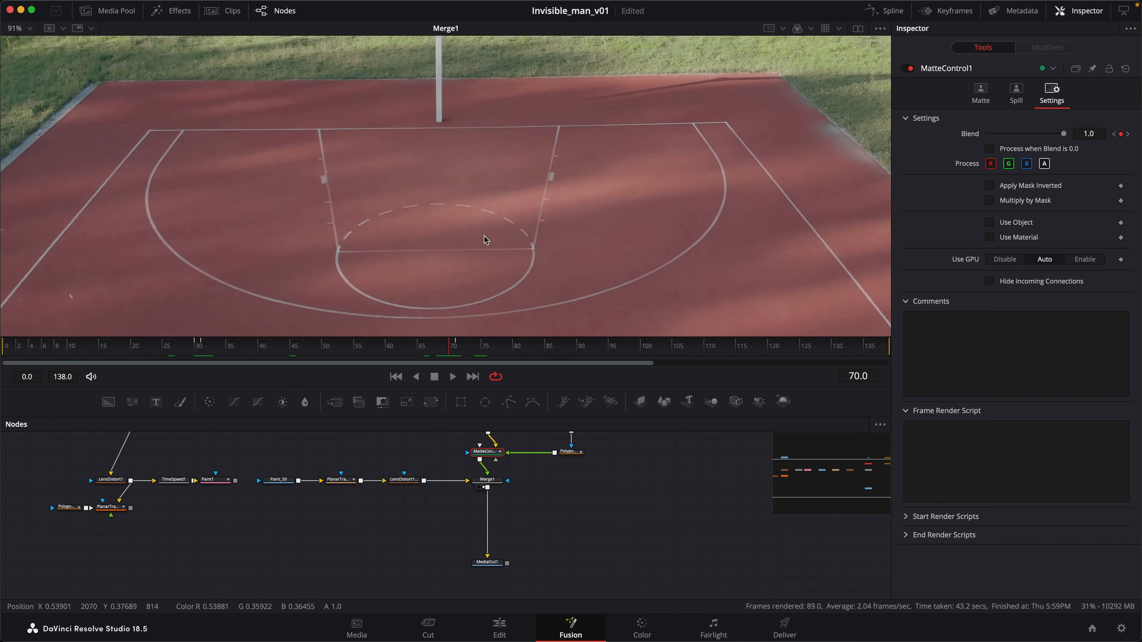
drag(454, 347, 459, 349)
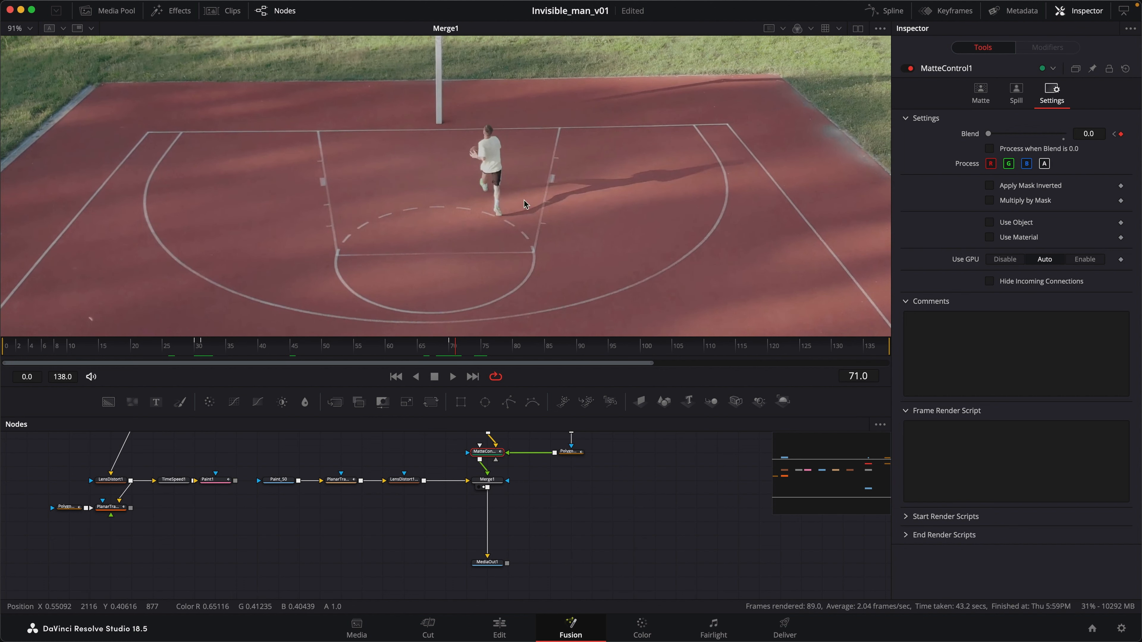
click(454, 353)
drag(454, 353, 310, 352)
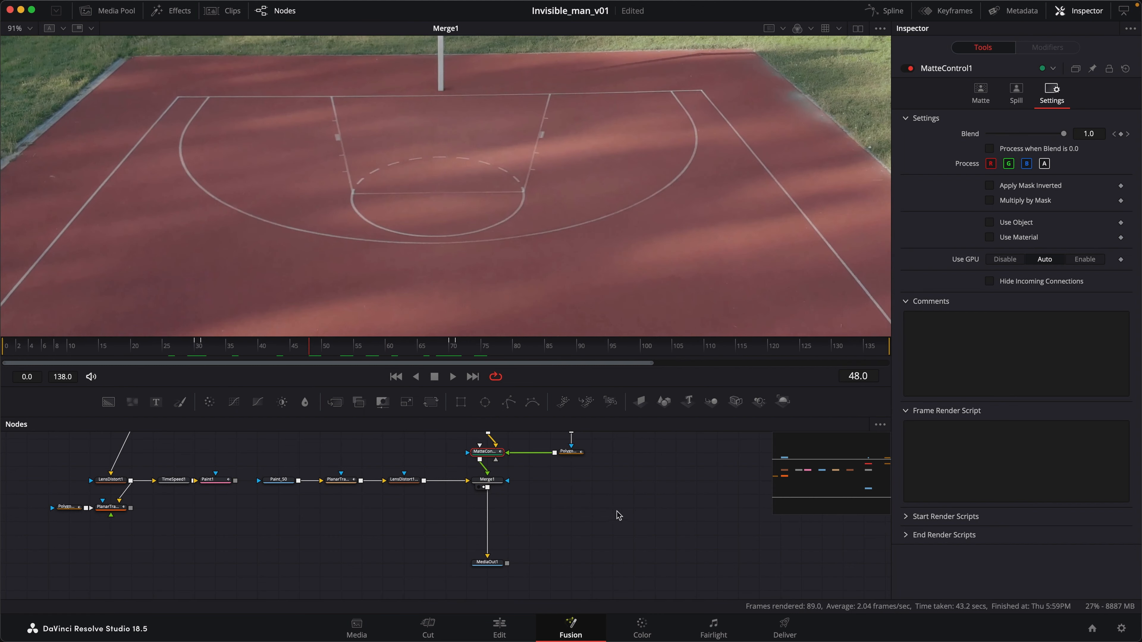
- Move LensDistort1_1 and PlanarTransform1 closer to Paint_50 to free space before Merge1, and view LensDistort1_1
drag(617, 511, 659, 521)
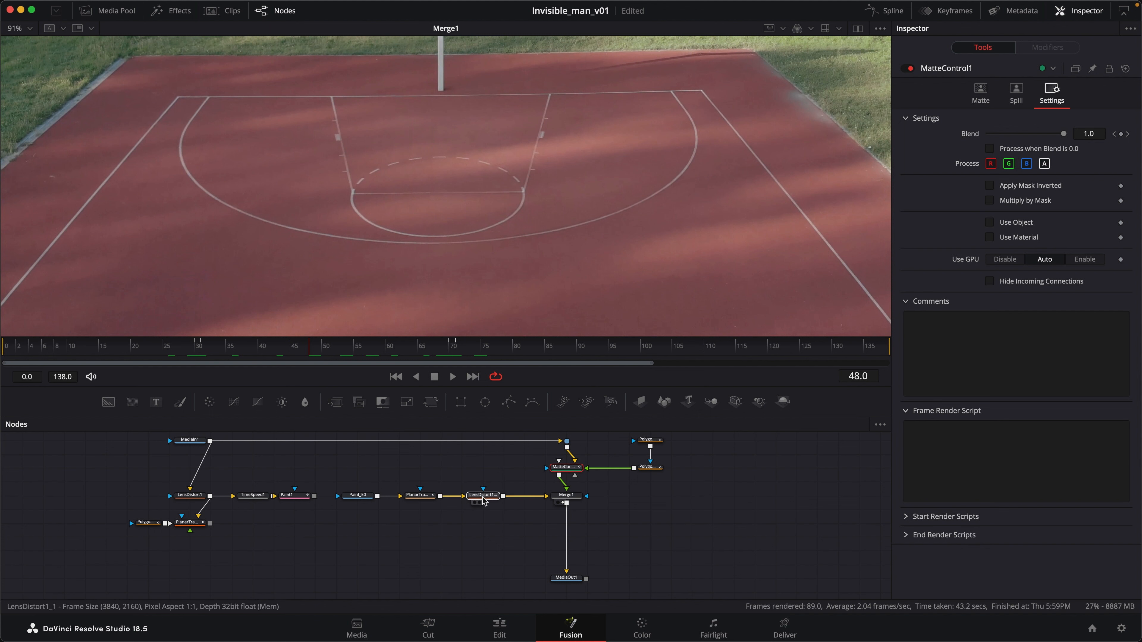
drag(482, 497, 408, 499)
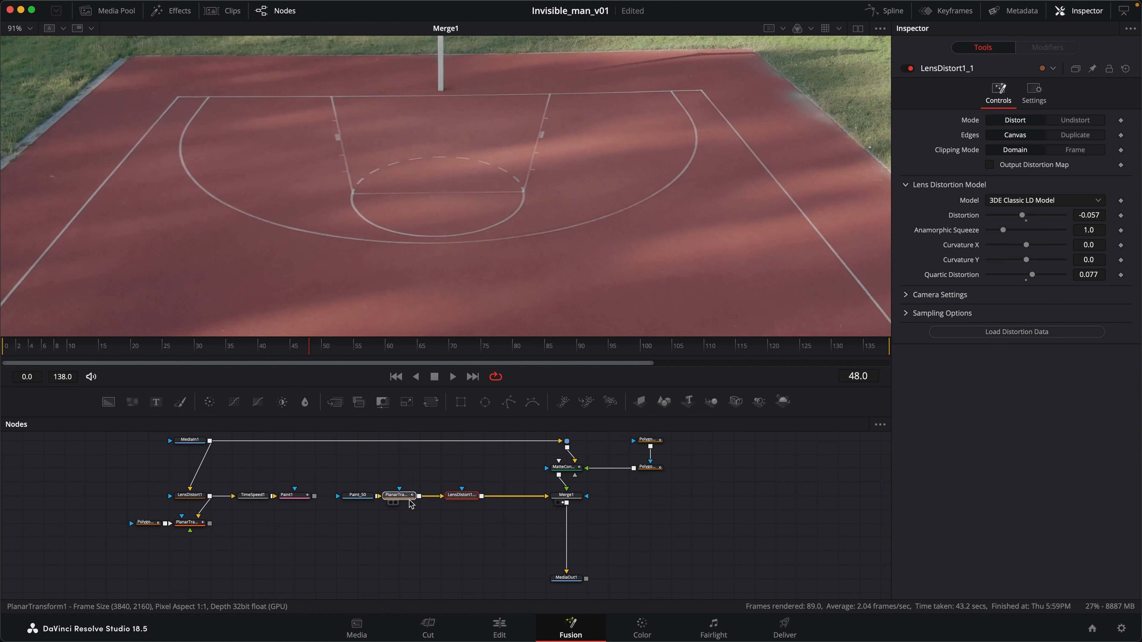
click(459, 502)
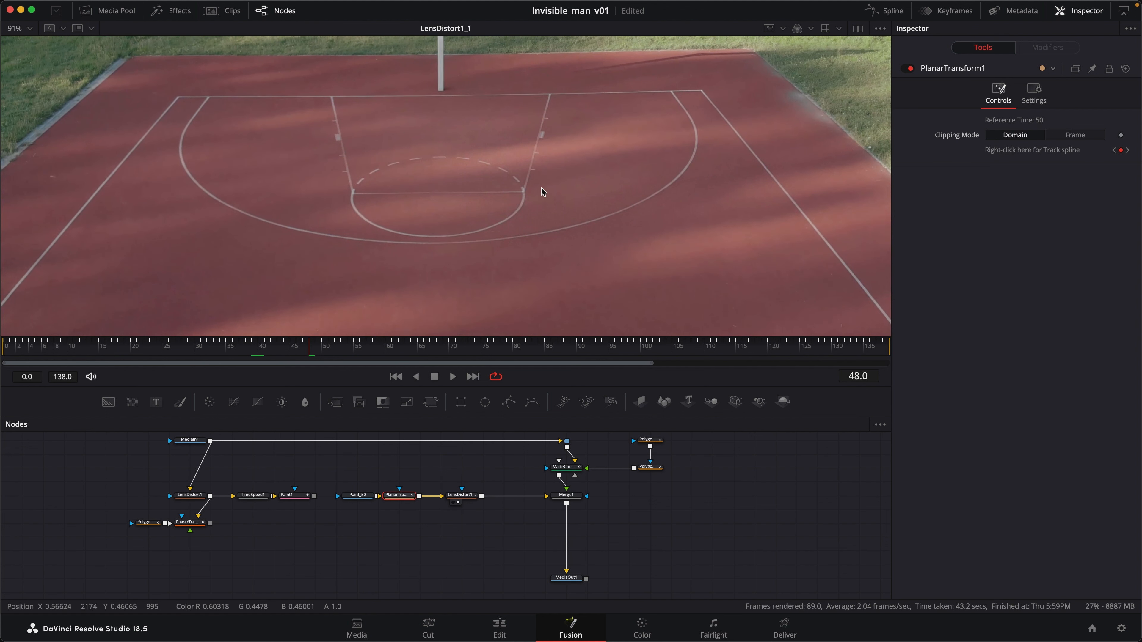
drag(354, 357, 284, 351)
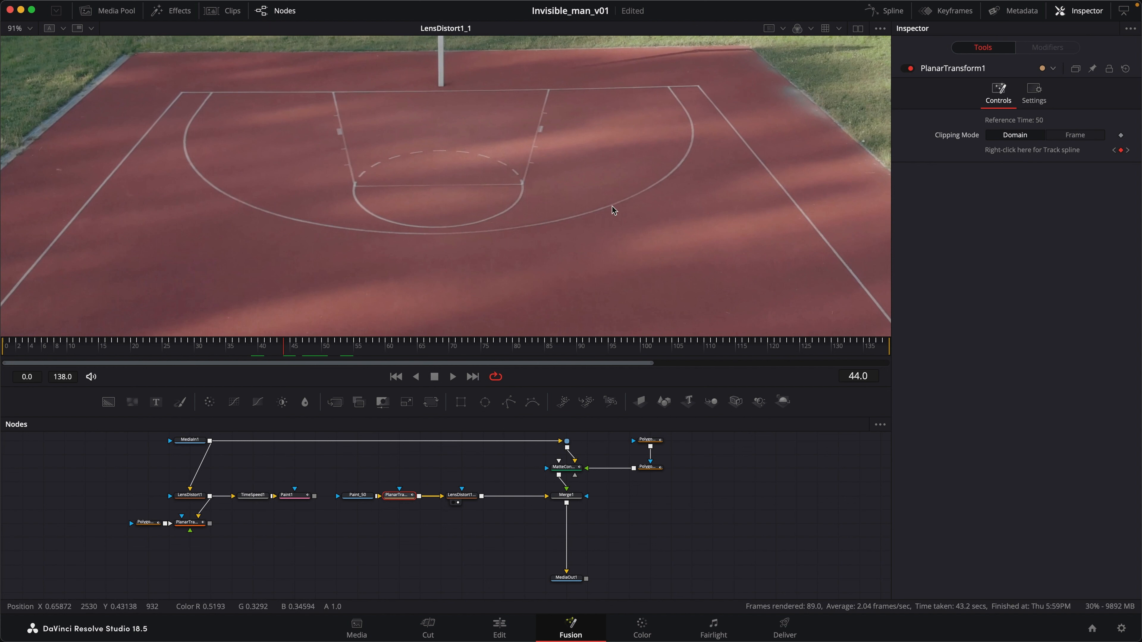
- Insert a JPEG Damage node between LensDistort1_1 and Merge1 and view its output
click(469, 497)
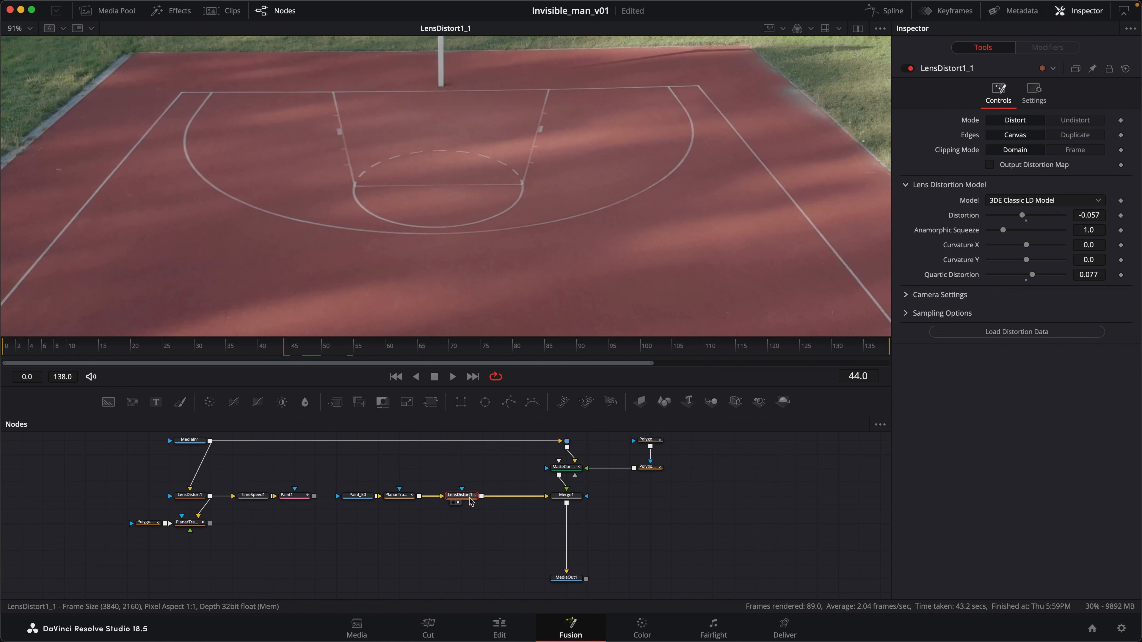
key(shift+space)
text(jp)
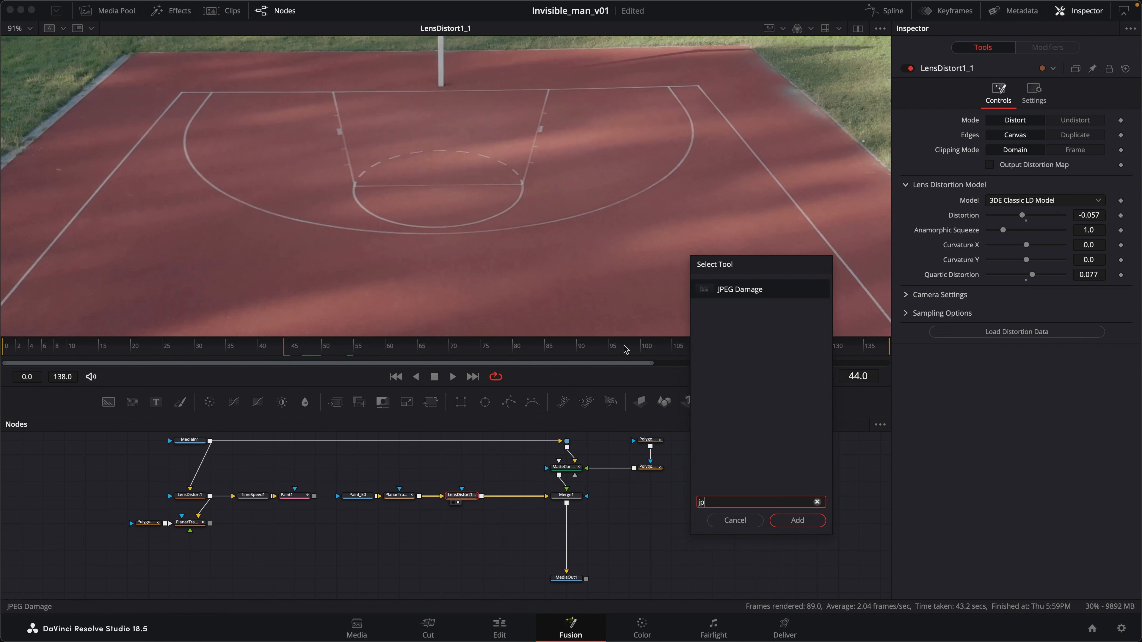
click(746, 292)
click(797, 520)
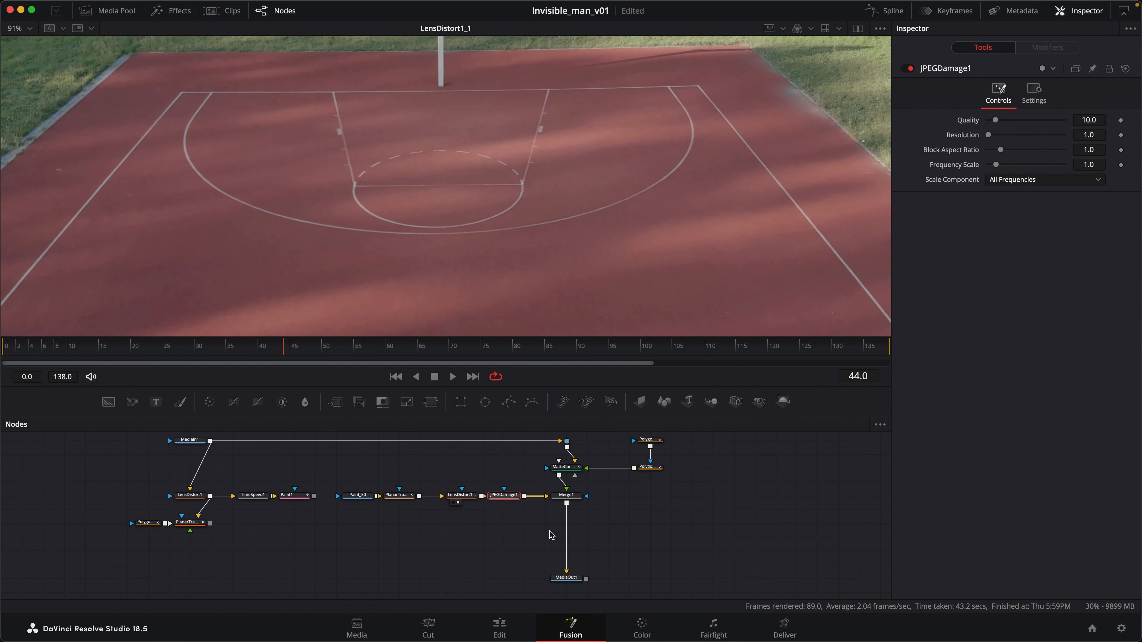
key(2)
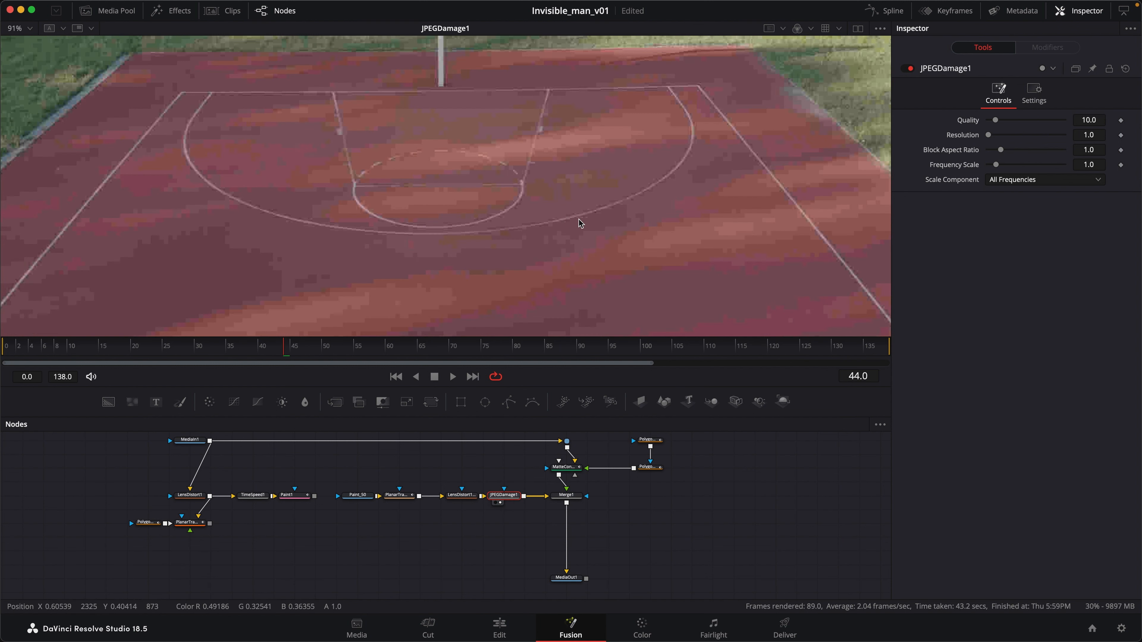
- View Merge1 and set JPEGDamage1's Quality to 77.39
key(2)
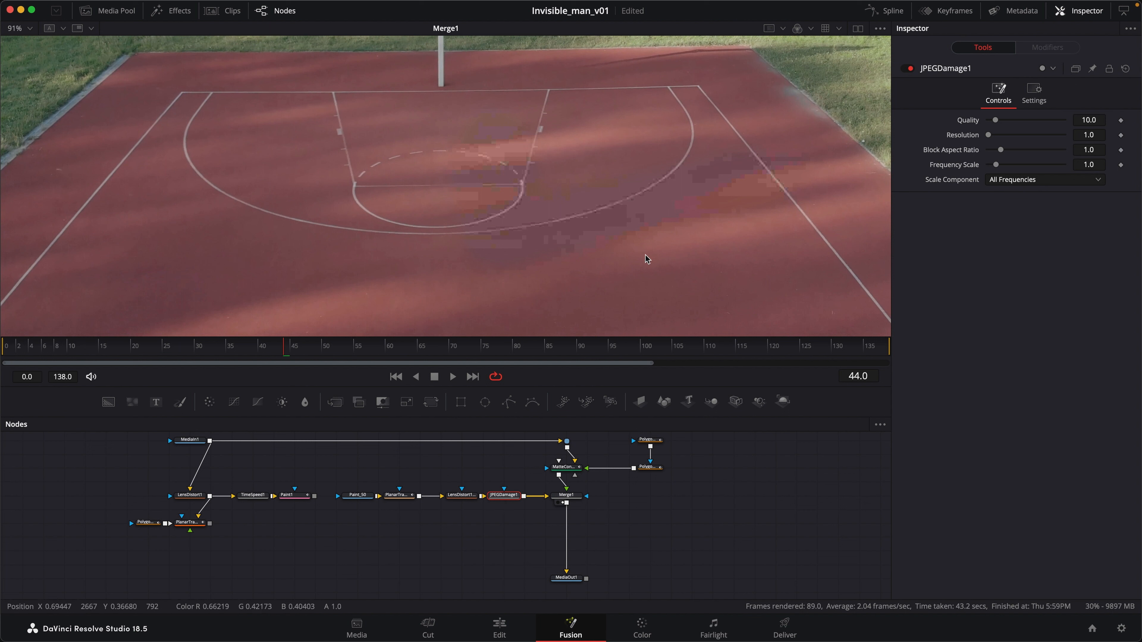
drag(723, 289, 708, 280)
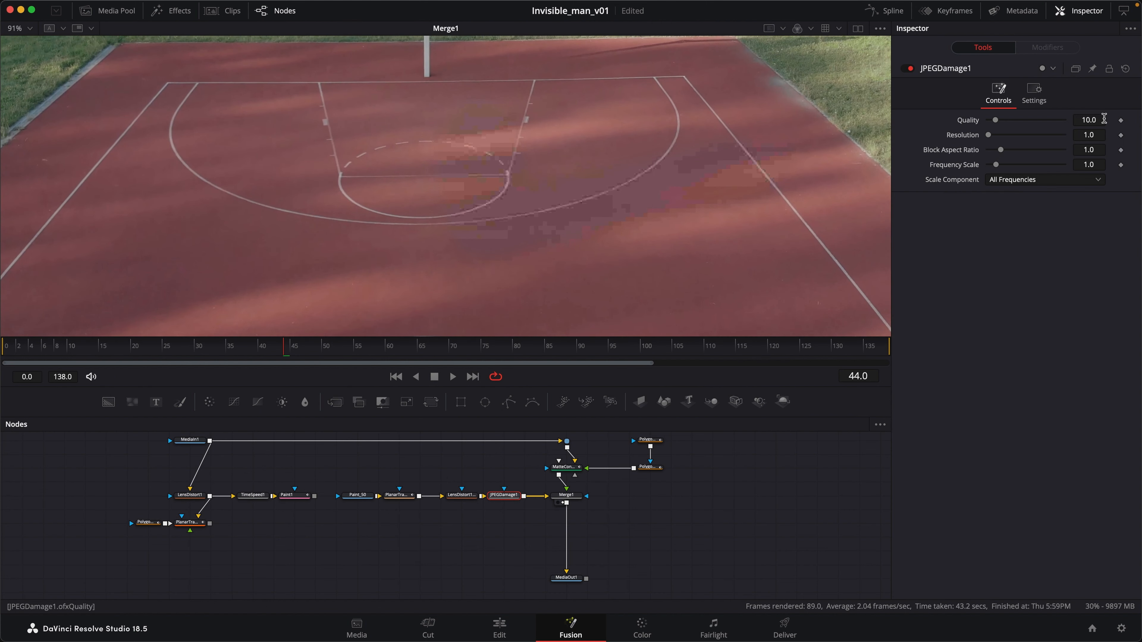
drag(999, 117, 1016, 117)
drag(1051, 123, 1049, 122)
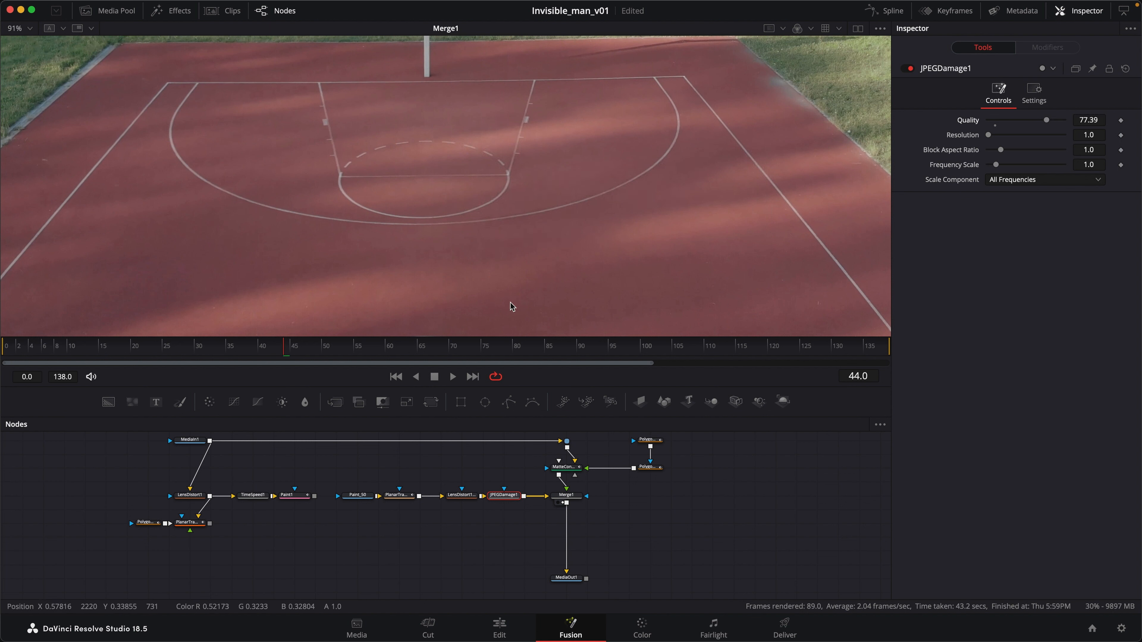
- Play the merged shot and check the cleaned court and the visibility switches around frames 30–31 and 70–71
click(453, 377)
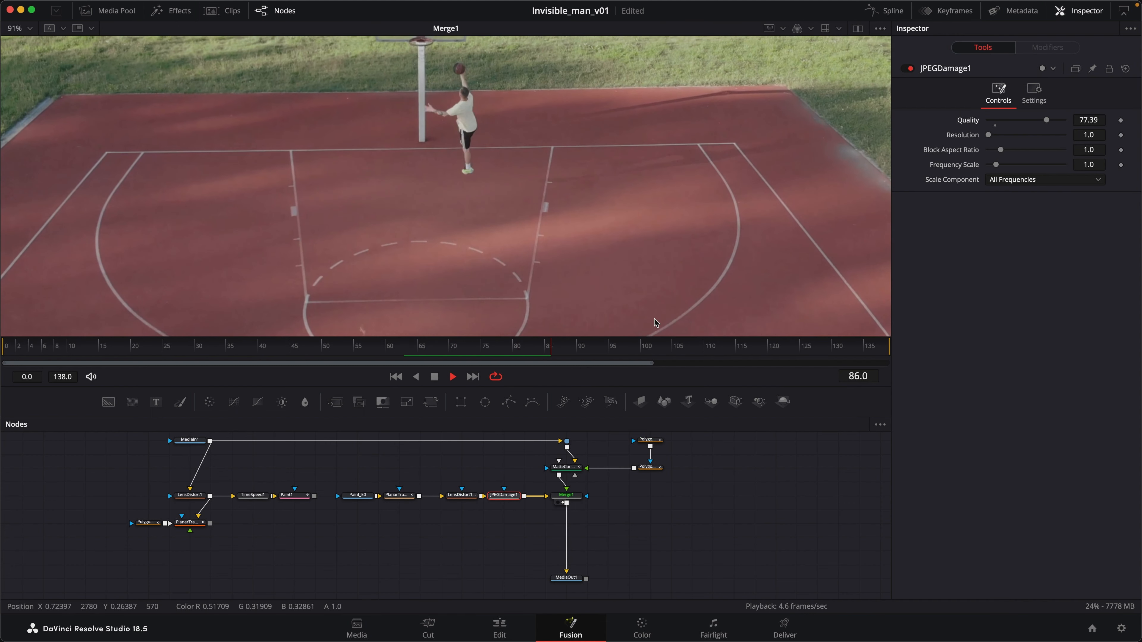
click(434, 378)
drag(551, 349, 302, 349)
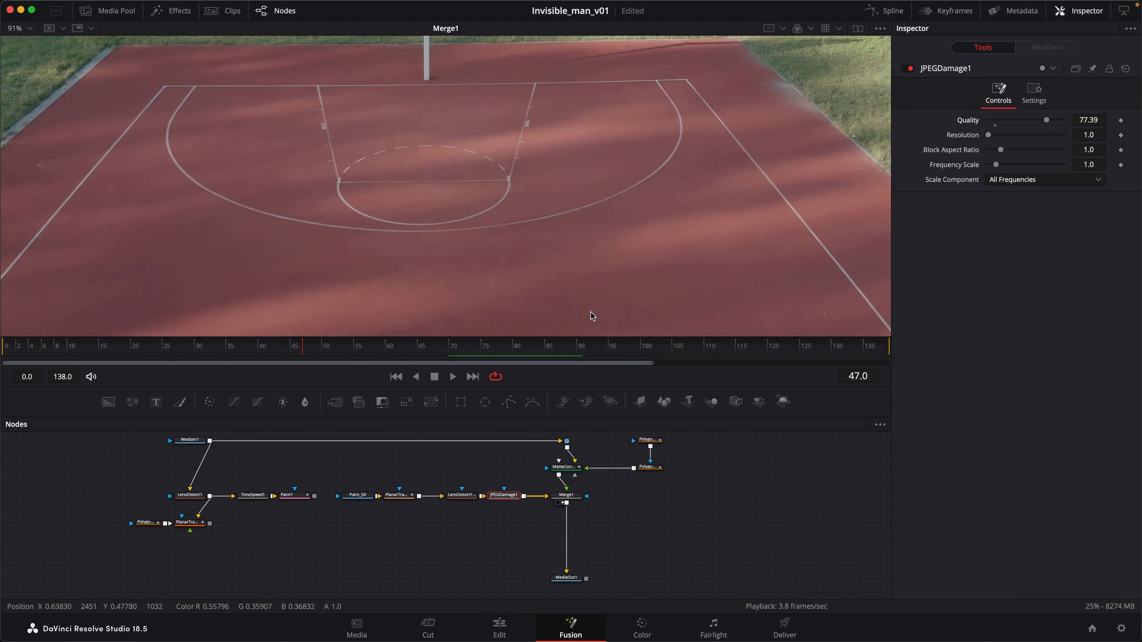
drag(594, 546, 511, 556)
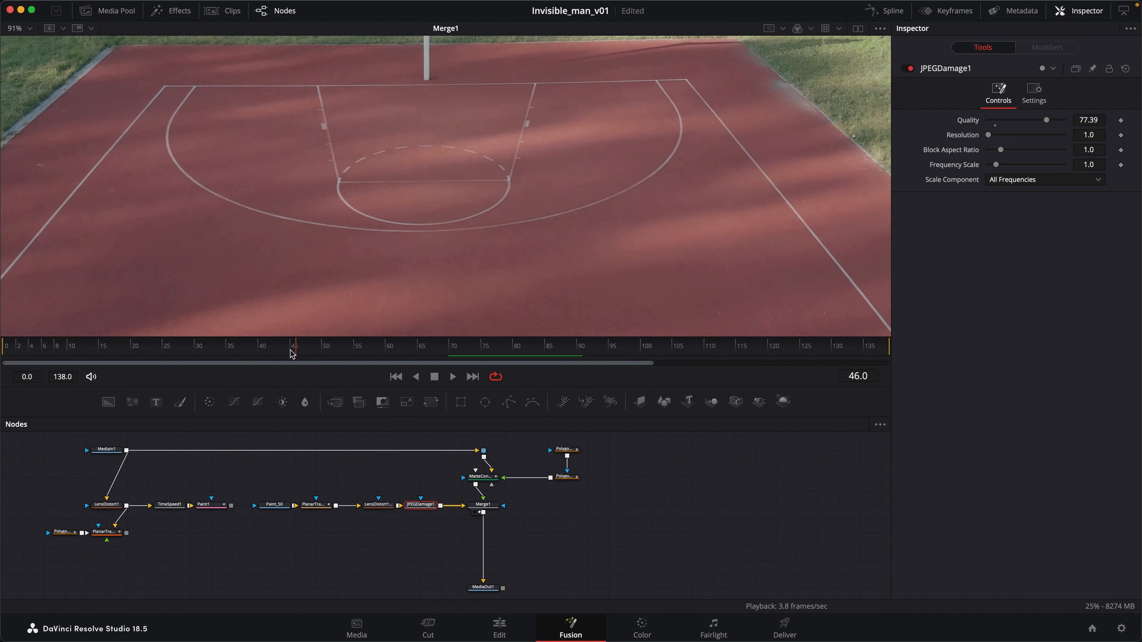
drag(292, 354, 206, 352)
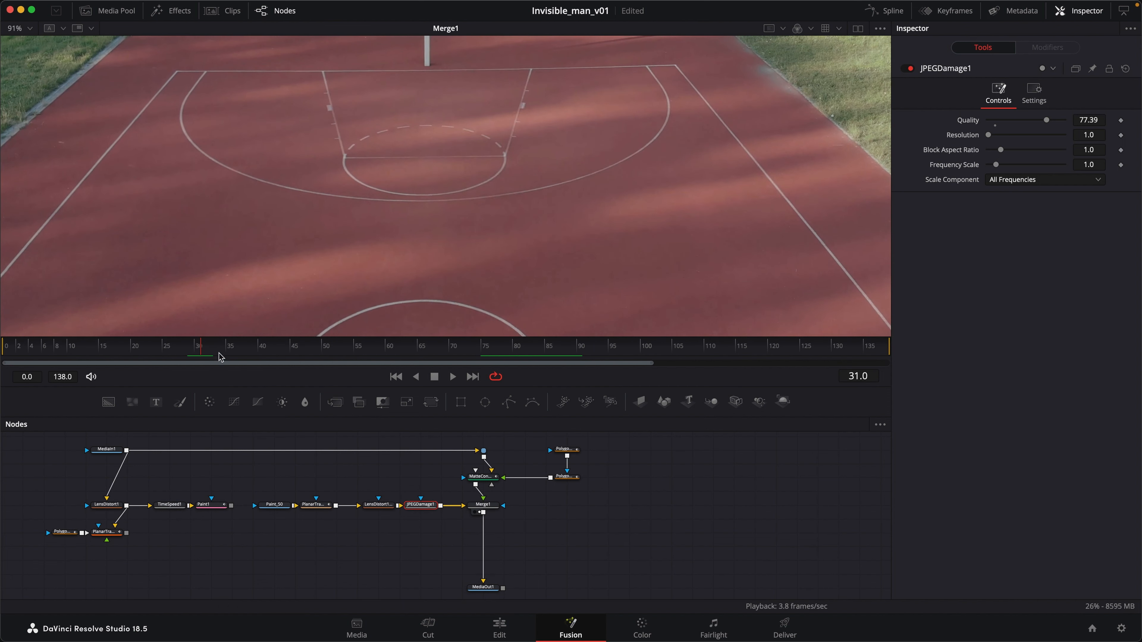
click(198, 352)
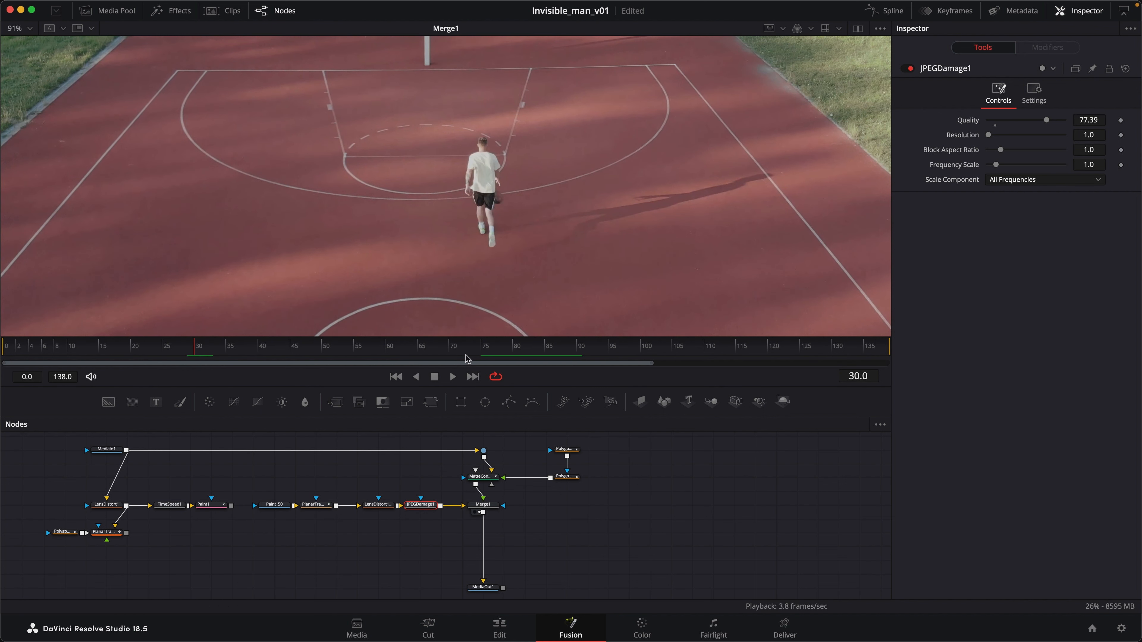
click(451, 355)
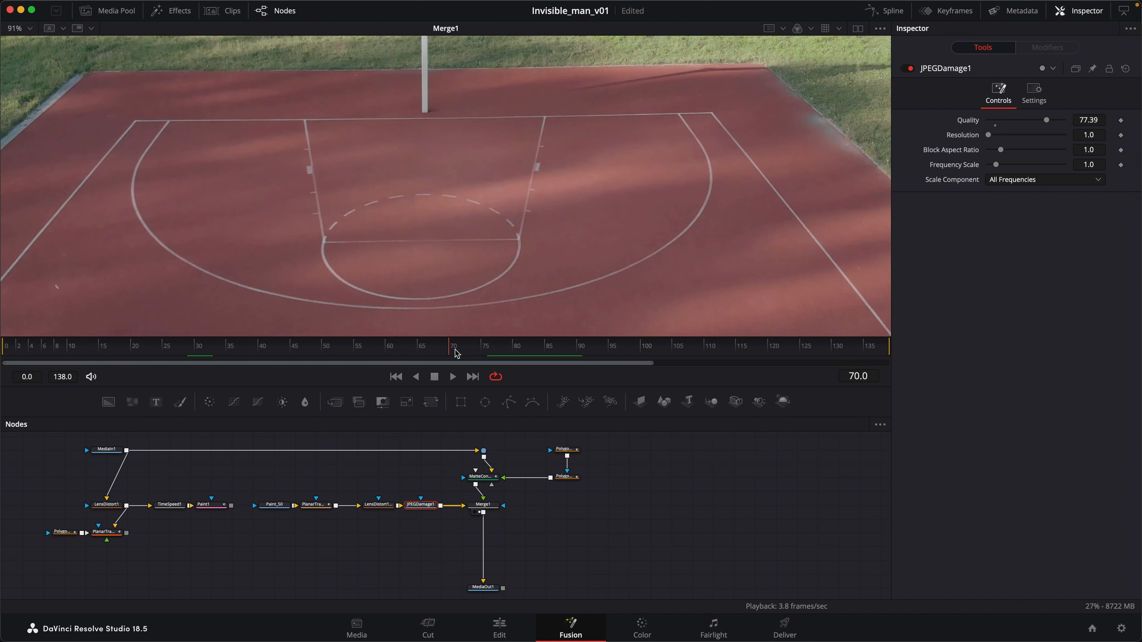
click(456, 353)
key(Left)
key(Right)
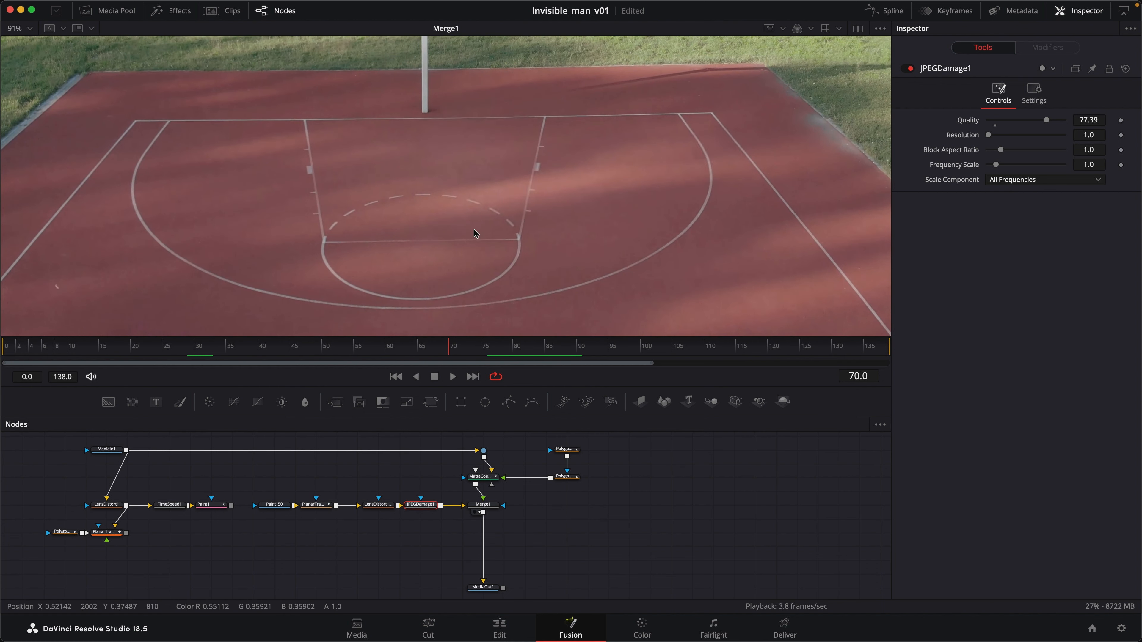
- View MediaIn1 and compare the court's light and shadows at frames 30 and 70
drag(453, 354, 457, 351)
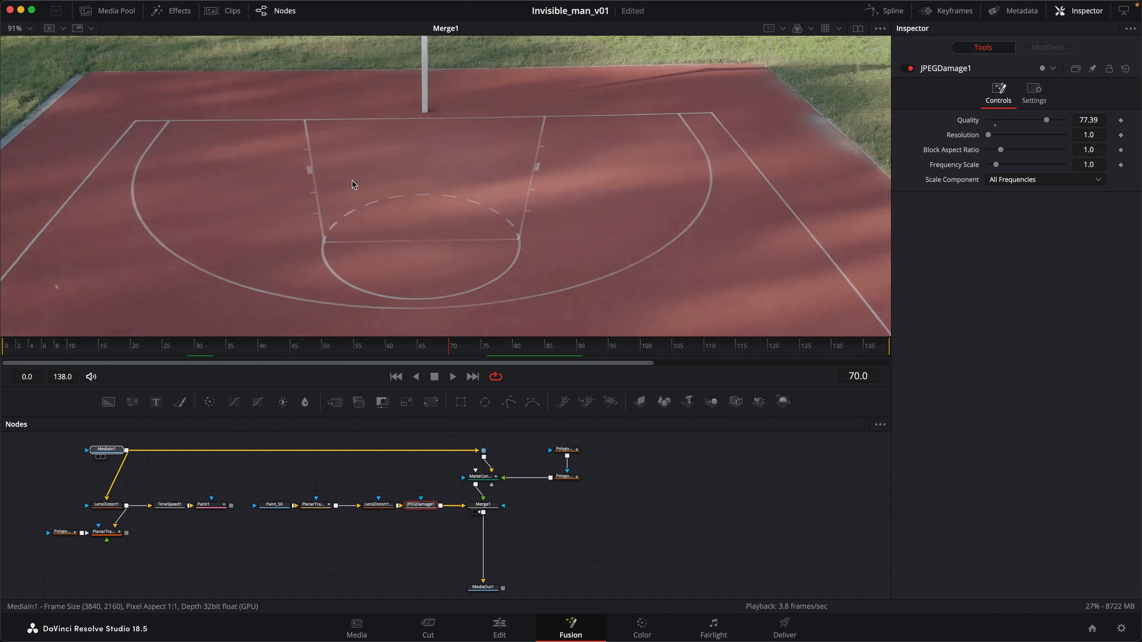
key(1)
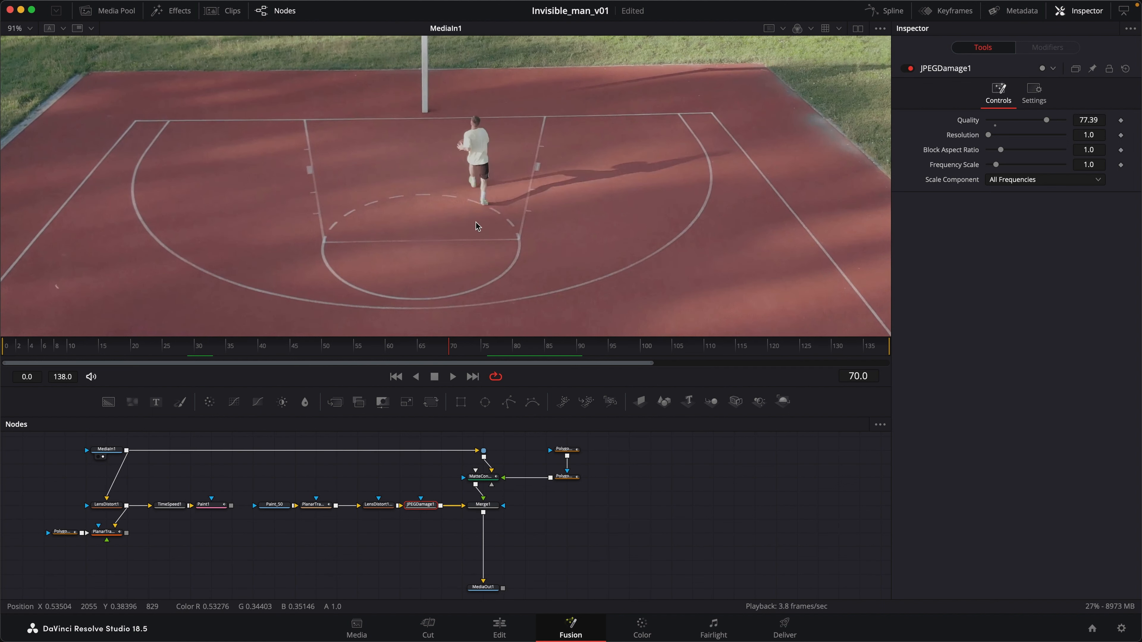
drag(449, 352, 195, 357)
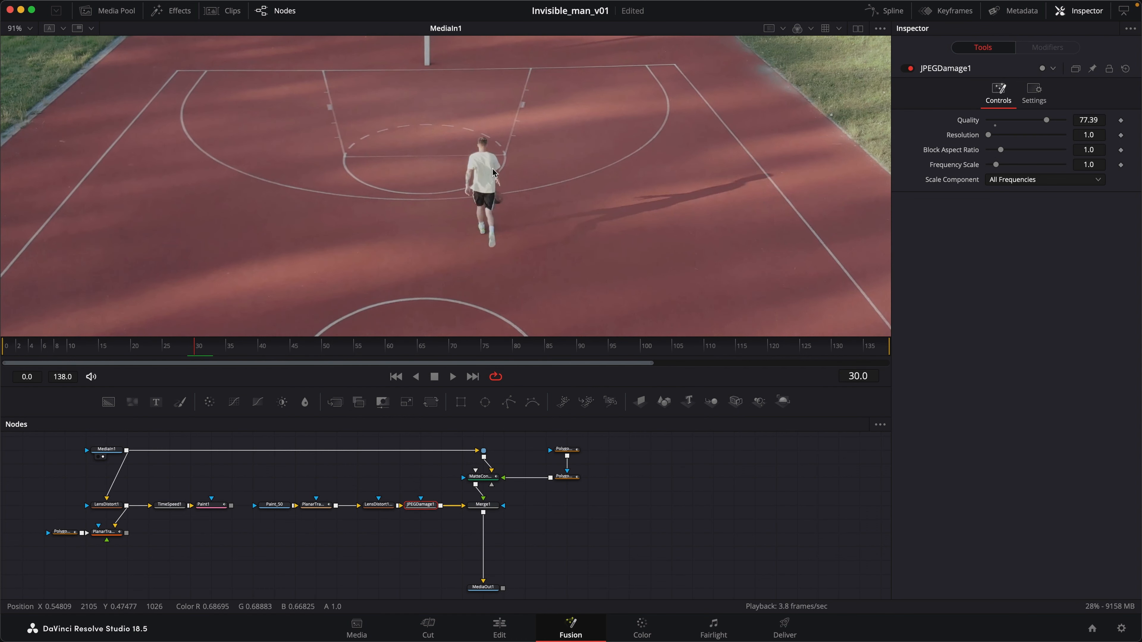
drag(202, 349, 453, 354)
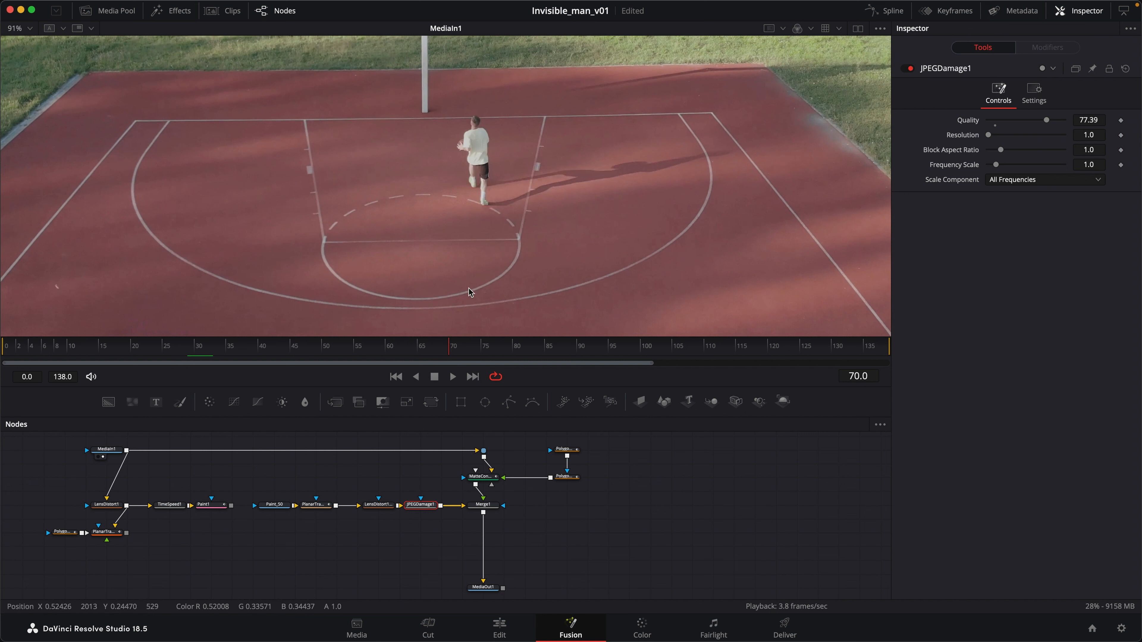
- View the Paint1 output and check the settings of Paint1, Paint_50 and PlanarTransform1
drag(359, 544, 394, 527)
drag(289, 453, 300, 449)
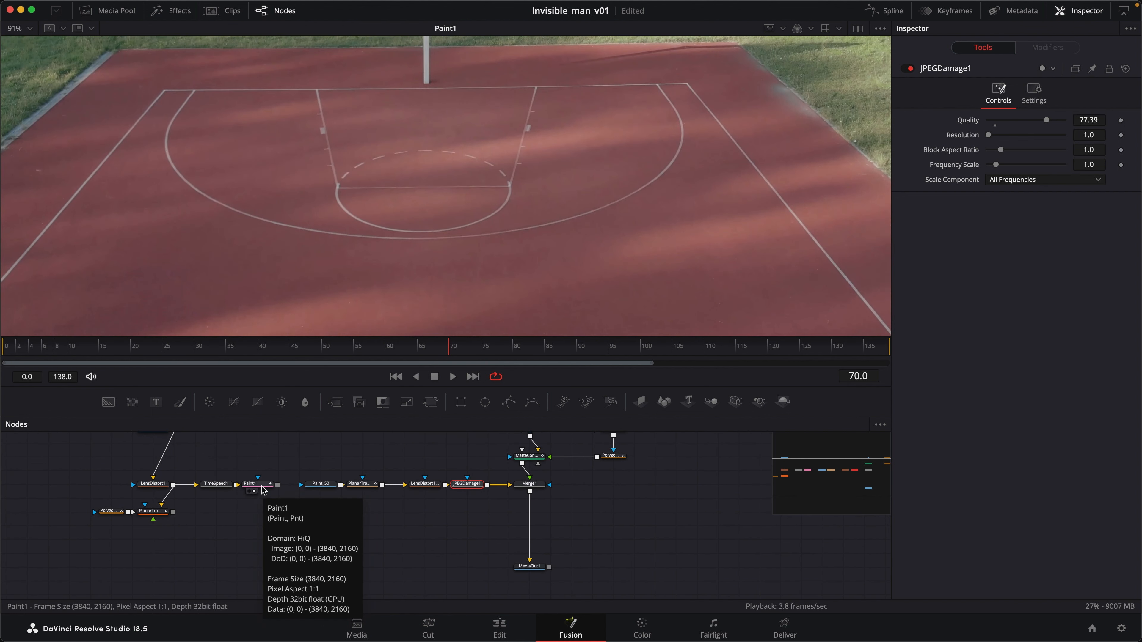
drag(446, 243, 441, 233)
scroll(446, 227, down, 3)
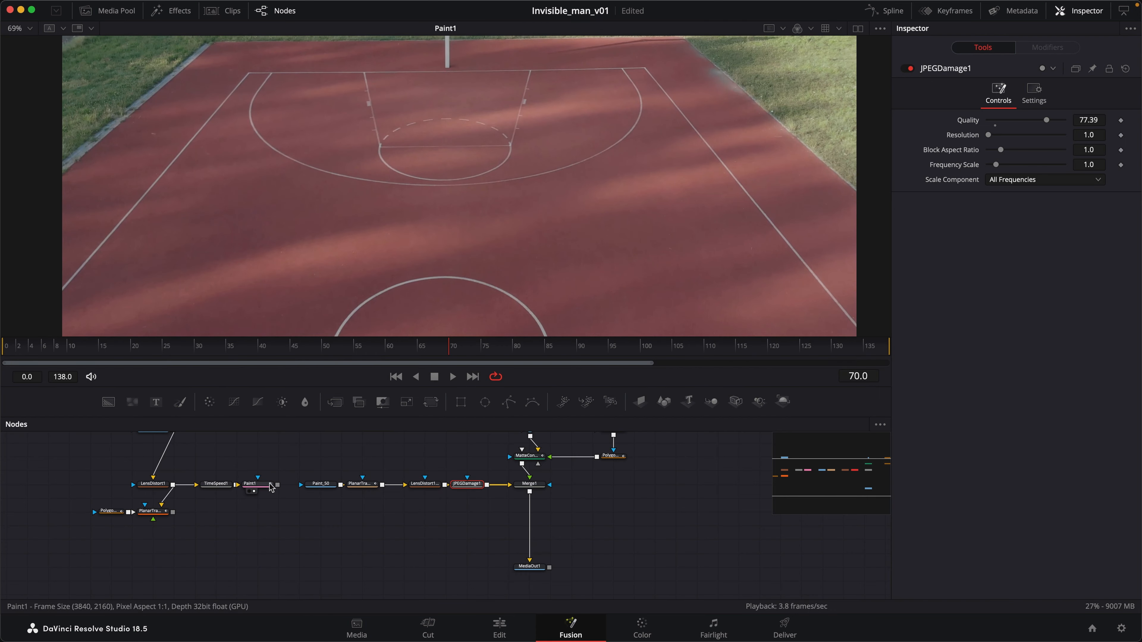
click(251, 484)
click(260, 487)
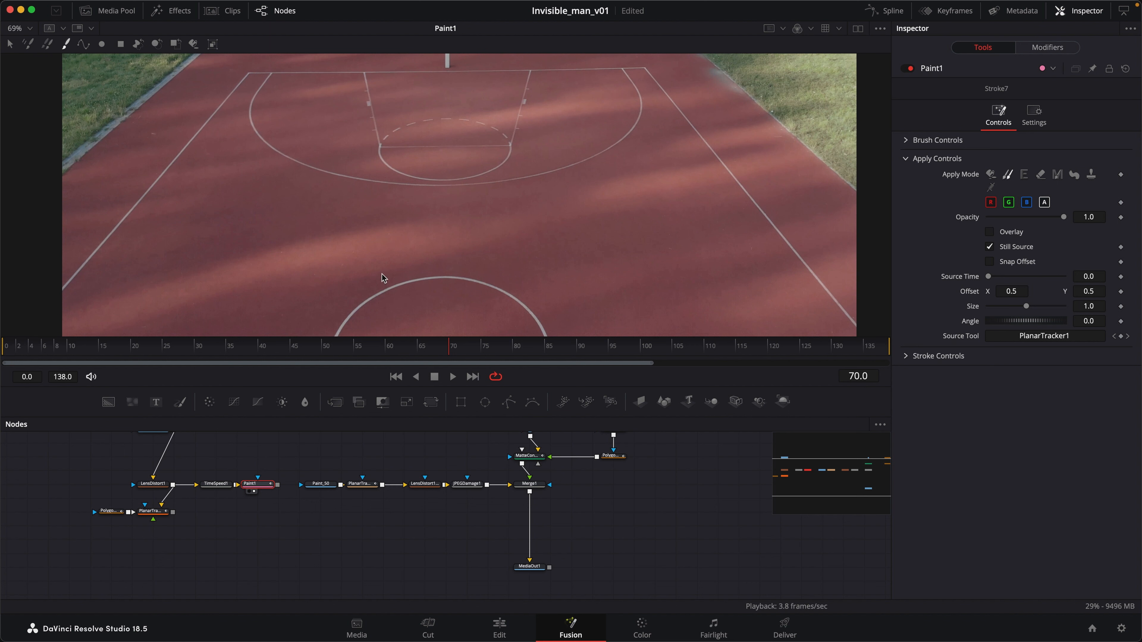
click(323, 491)
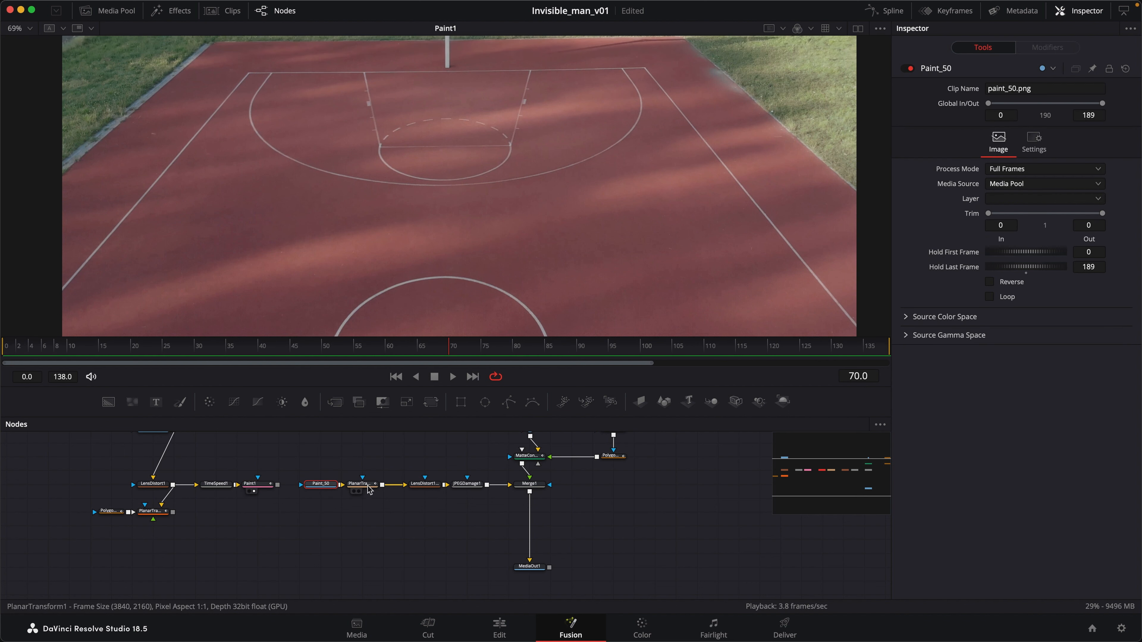
click(361, 484)
click(333, 488)
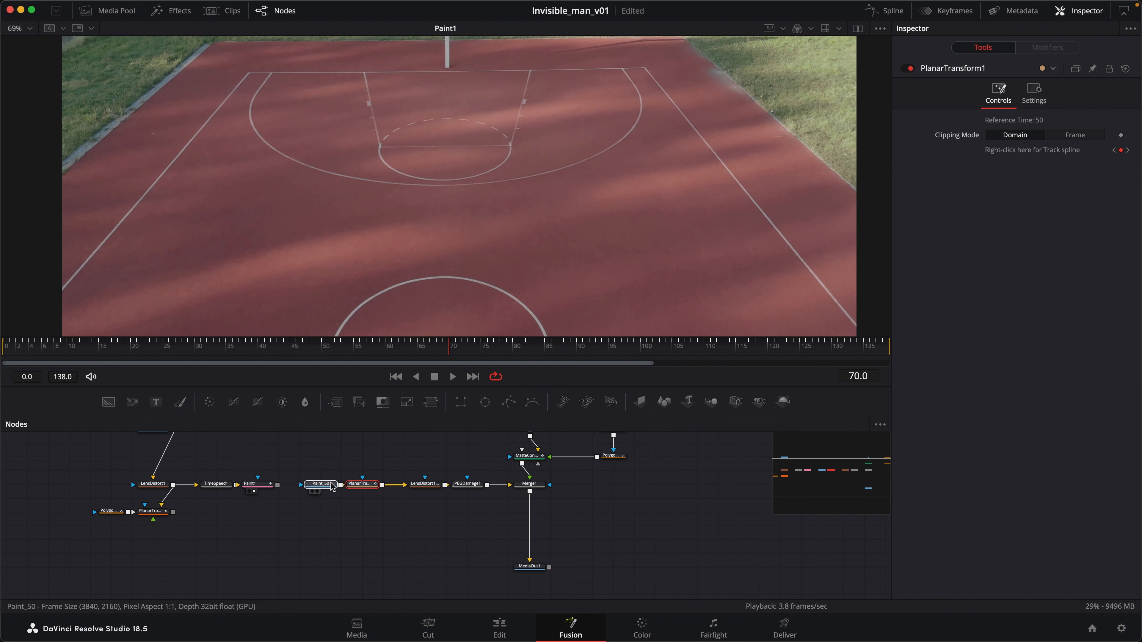
click(264, 491)
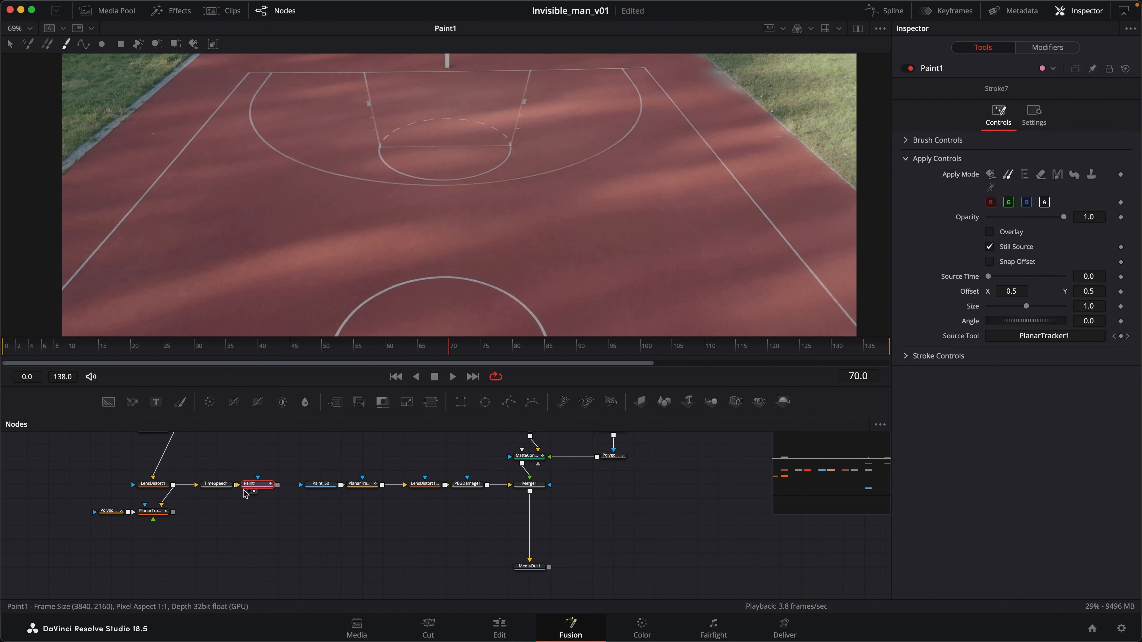
click(224, 492)
- At frame 31, set Paint1's Source Time to 31 and toggle the overlay to check the source against the painted court
click(196, 349)
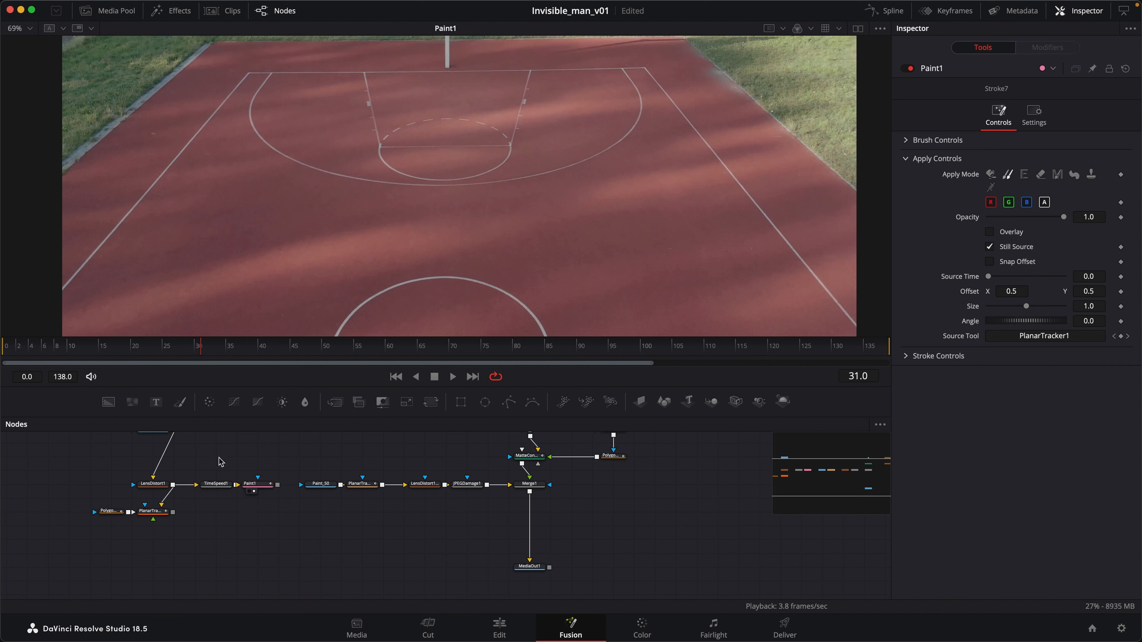
click(252, 484)
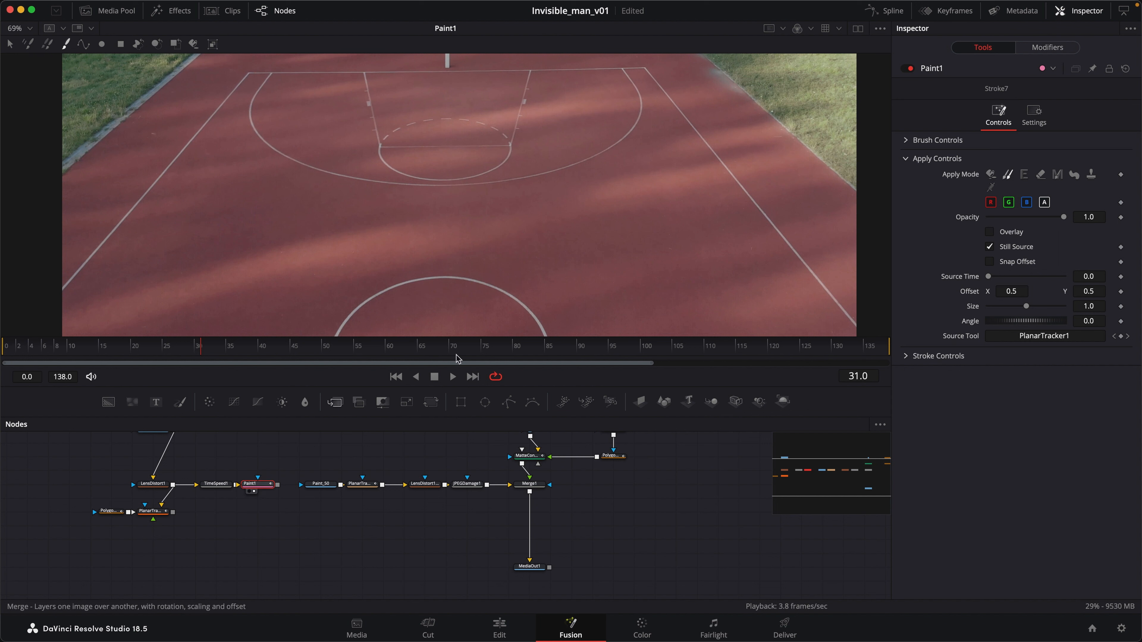
click(1101, 275)
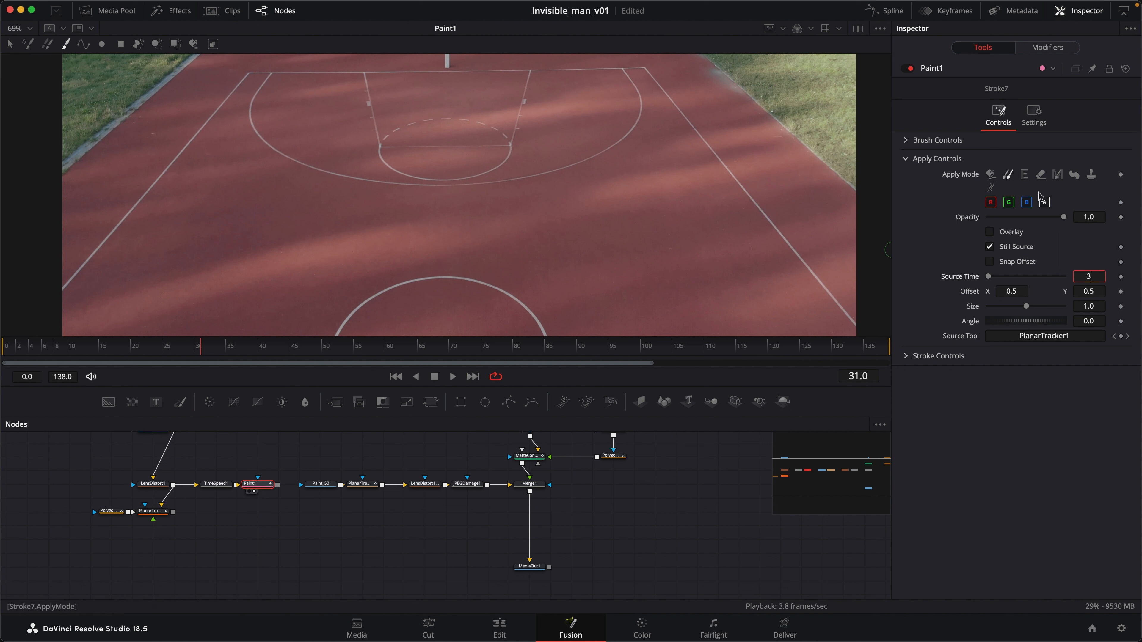
key(Tab)
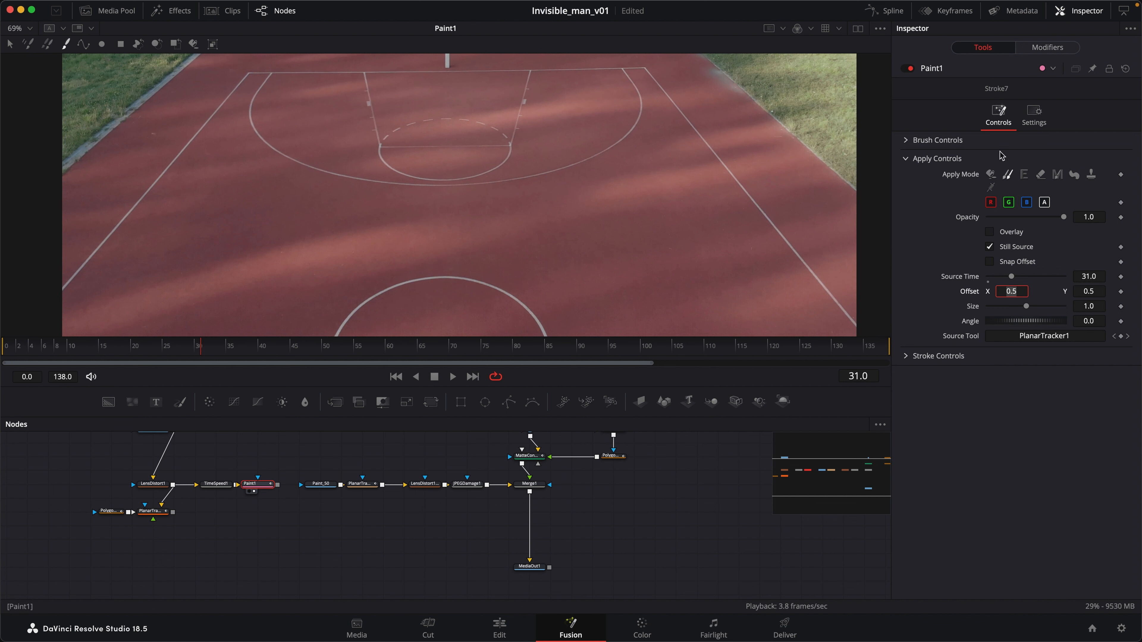
click(991, 232)
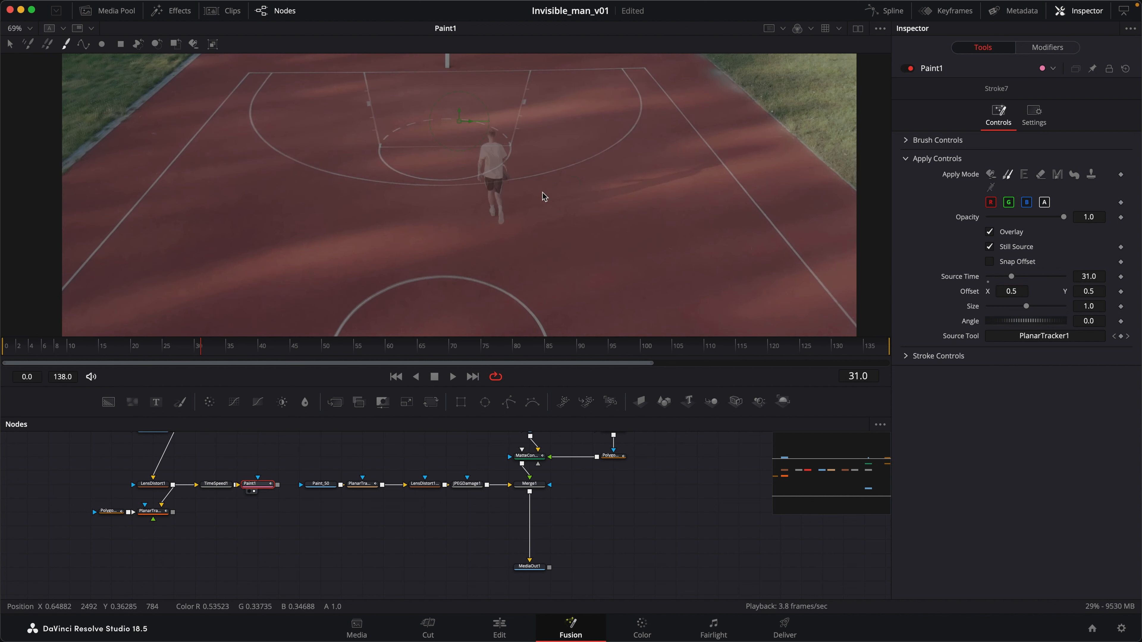
scroll(565, 173, up, 5)
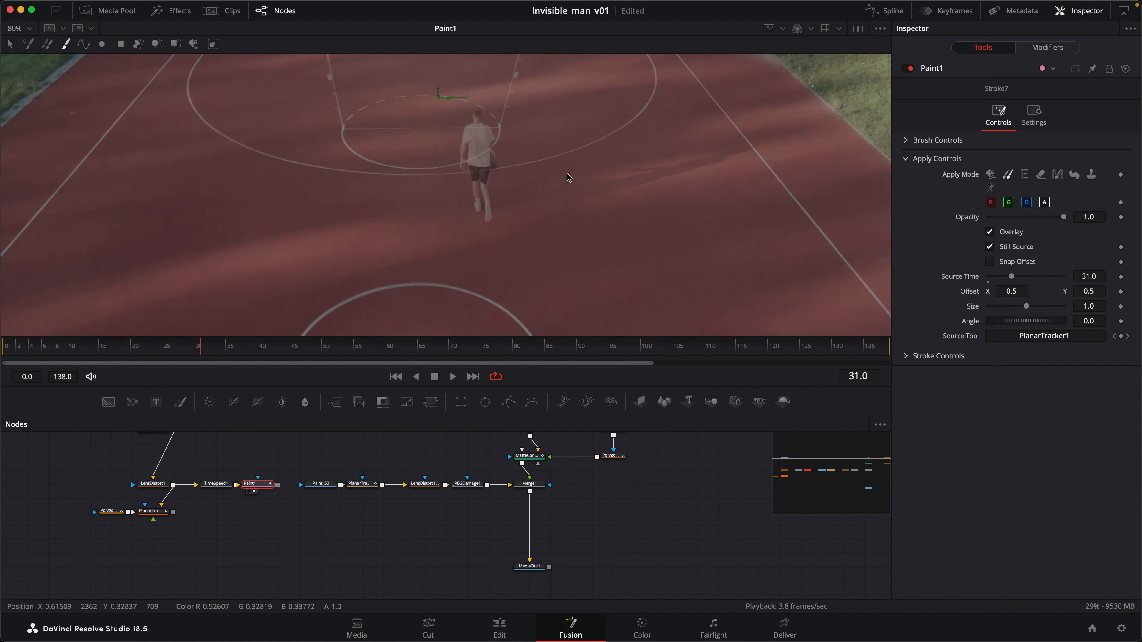
drag(523, 218, 552, 279)
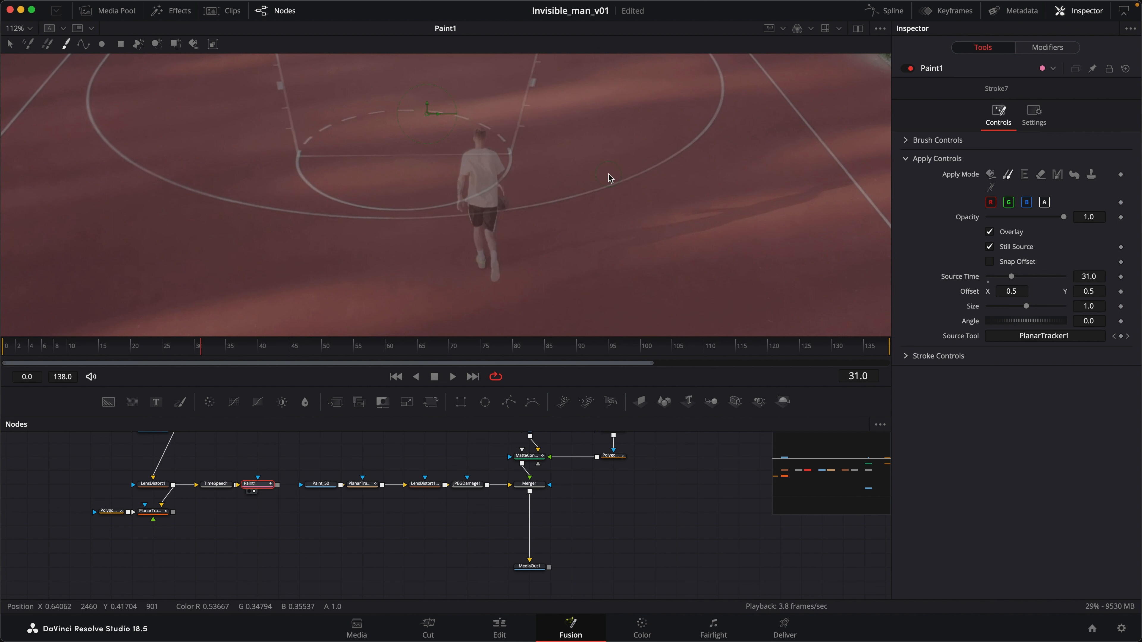
click(993, 233)
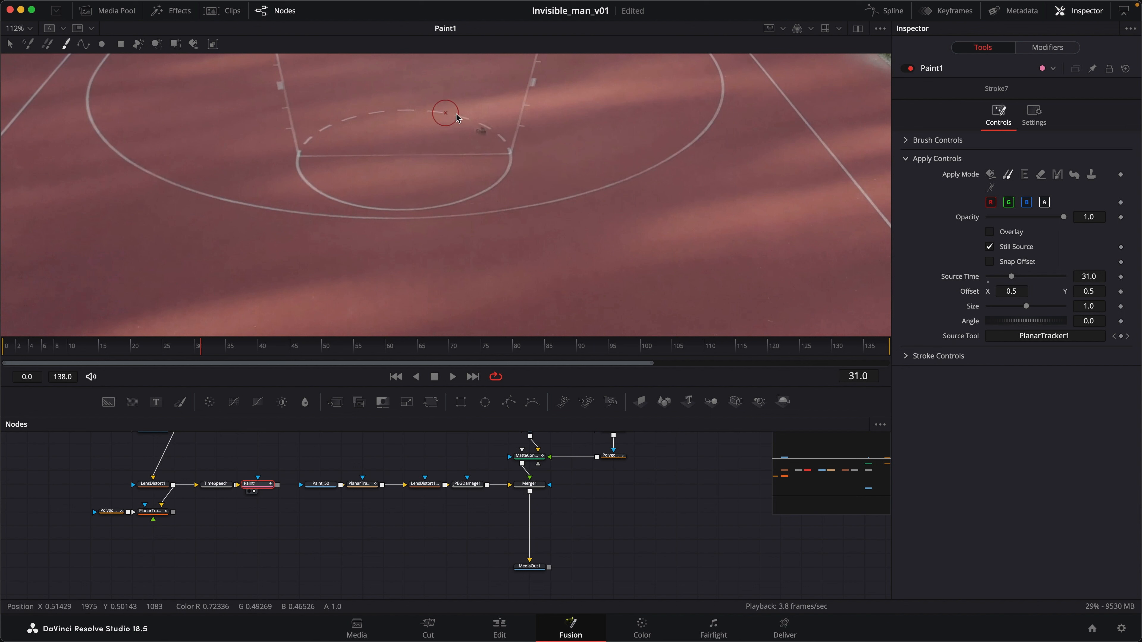
- Paint the frame 31 source through onto the court around the man's position, from head to feet
click(480, 131)
click(463, 158)
click(479, 254)
click(459, 201)
click(495, 280)
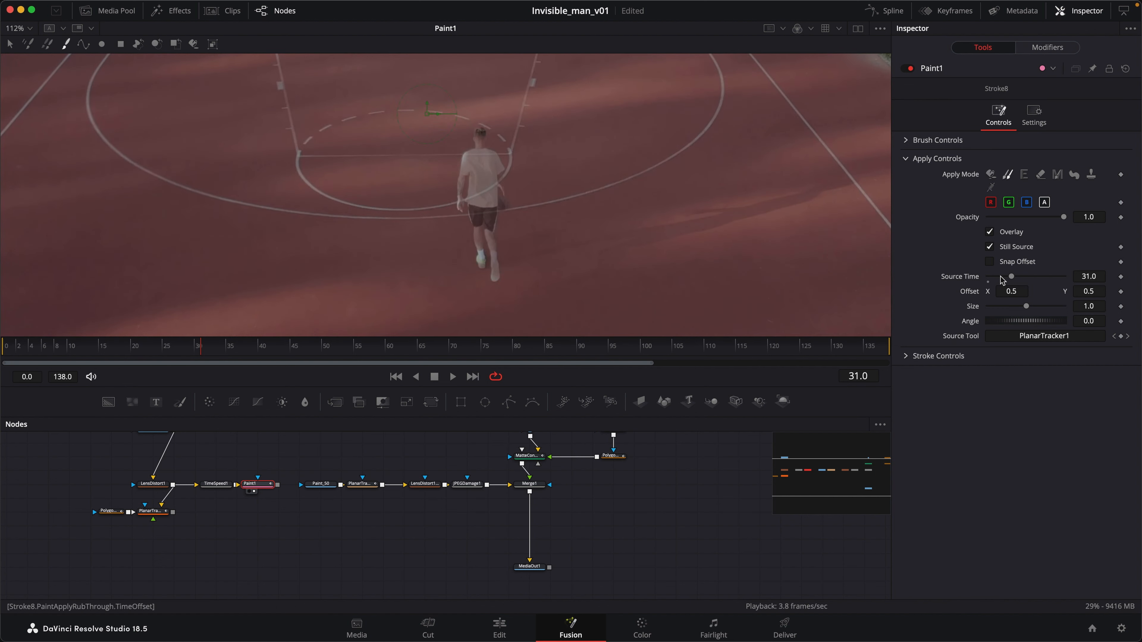
- Set the Source Time to 21 and paint out the leftover patches of the man's head and arm
click(1004, 278)
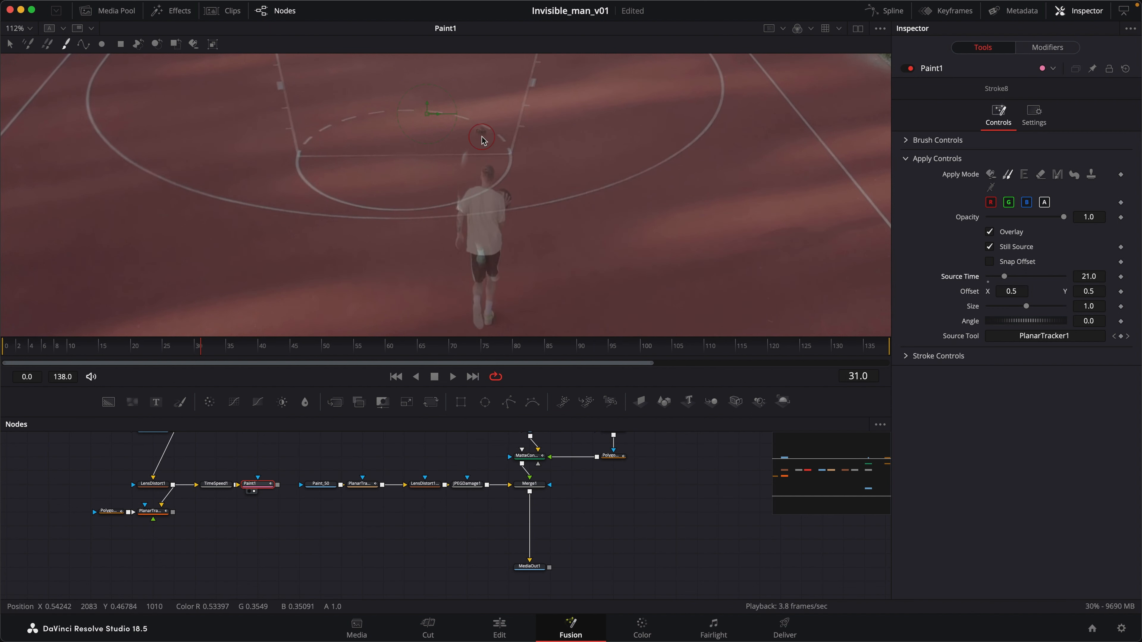
drag(492, 163, 489, 165)
click(465, 159)
click(463, 163)
- Set the Source Time to 11, paint over the leftovers around the free-throw circle, and turn the overlay off
drag(999, 278, 988, 277)
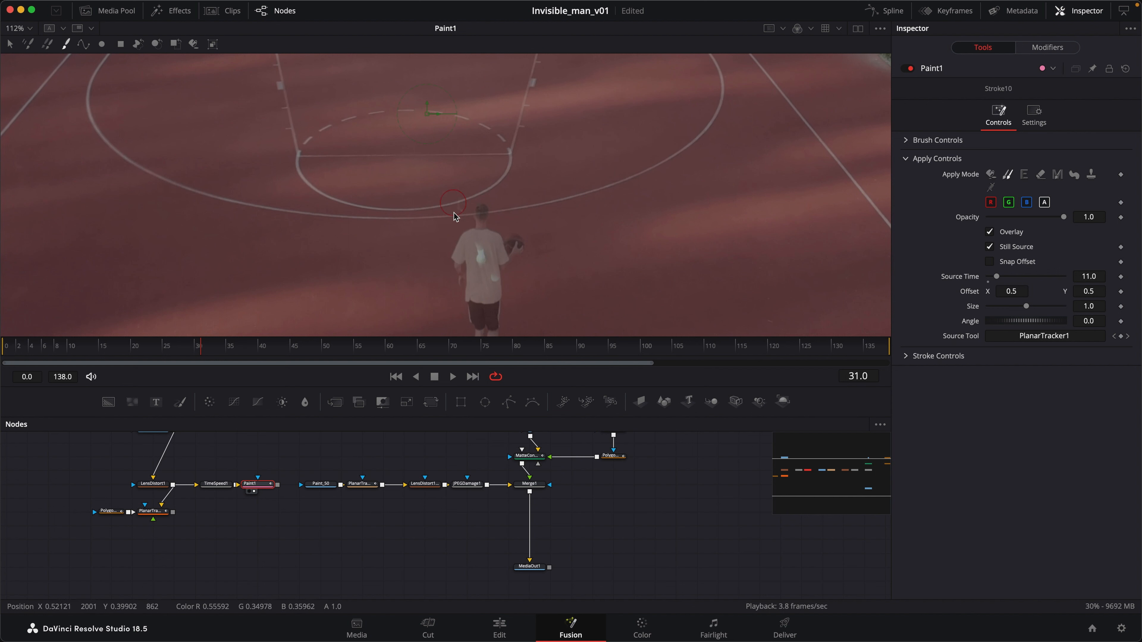
click(498, 184)
click(579, 231)
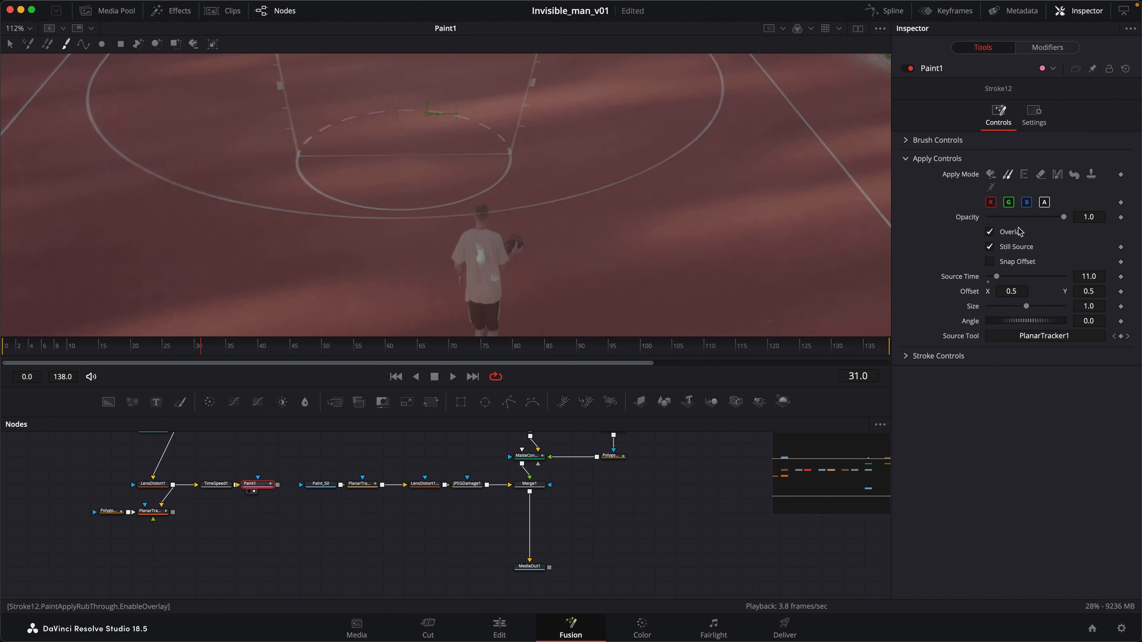
click(989, 233)
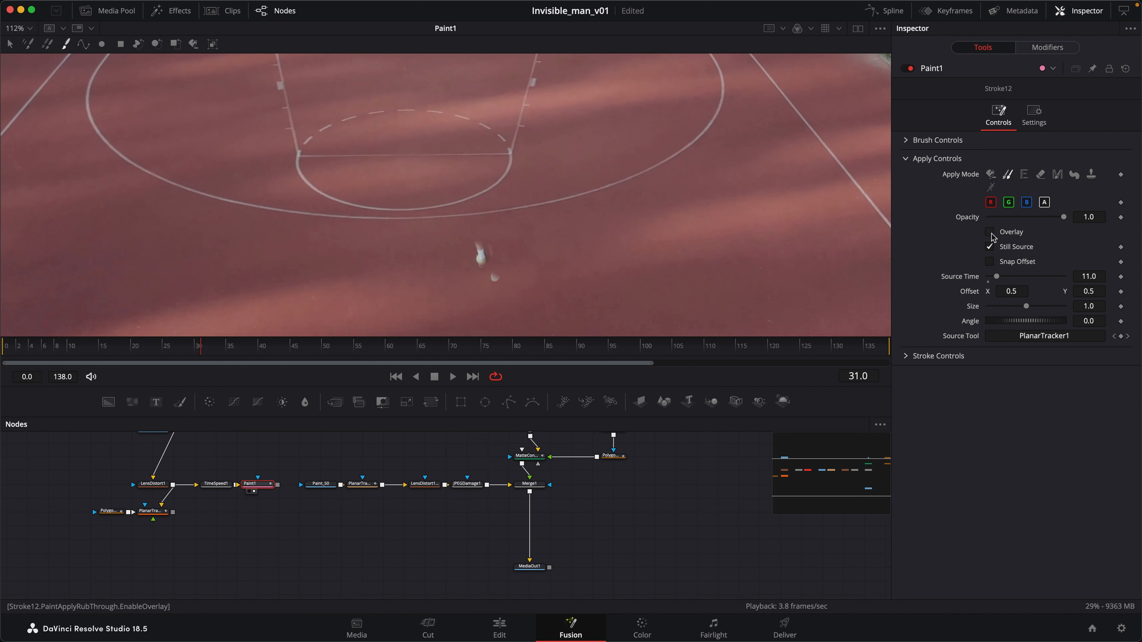
- Paint out the remaining patches below the free-throw circle using Source Times 40 and 50, with the overlay on to guide the strokes
click(990, 232)
click(987, 283)
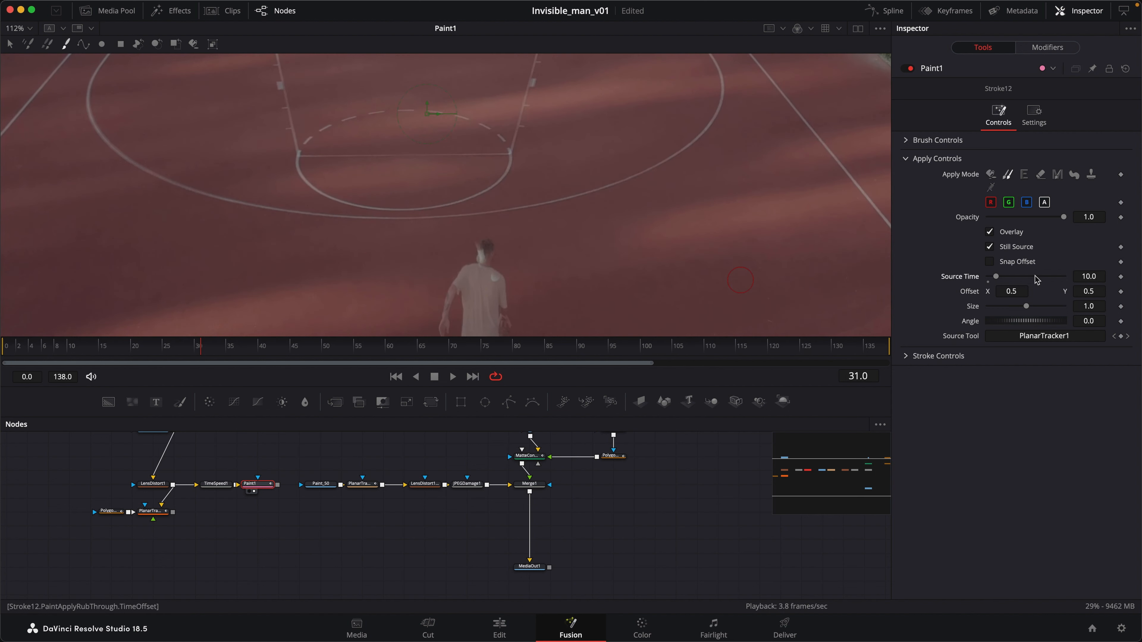
click(1050, 280)
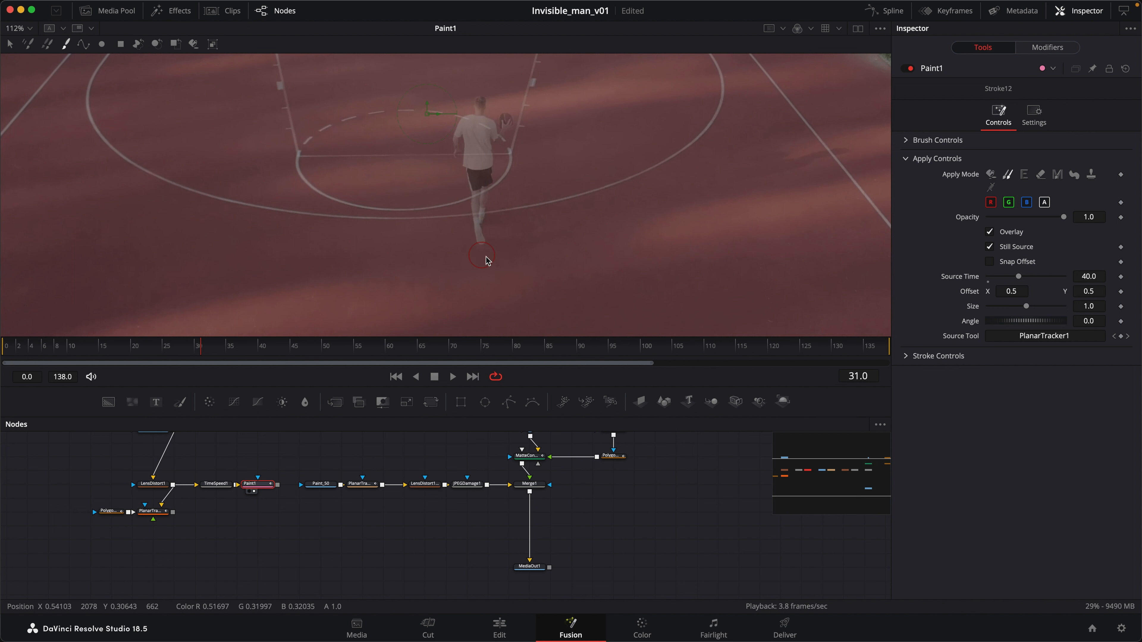
mouse_move(499, 257)
mouse_down()
mouse_move(536, 244)
mouse_move(511, 264)
mouse_up()
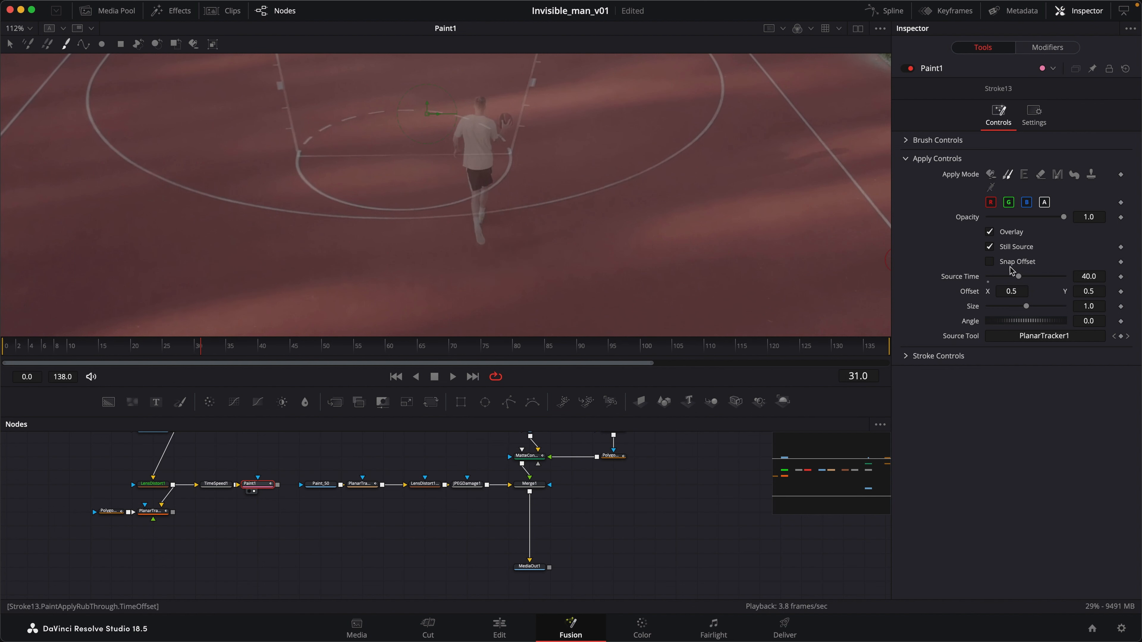
click(1038, 278)
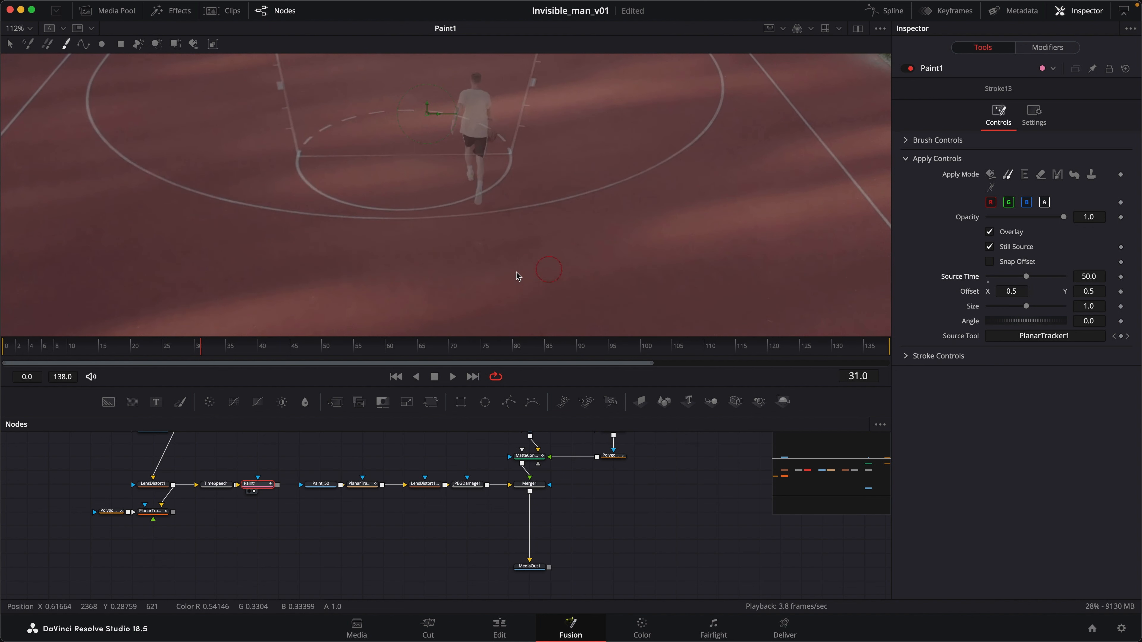
drag(493, 265, 562, 269)
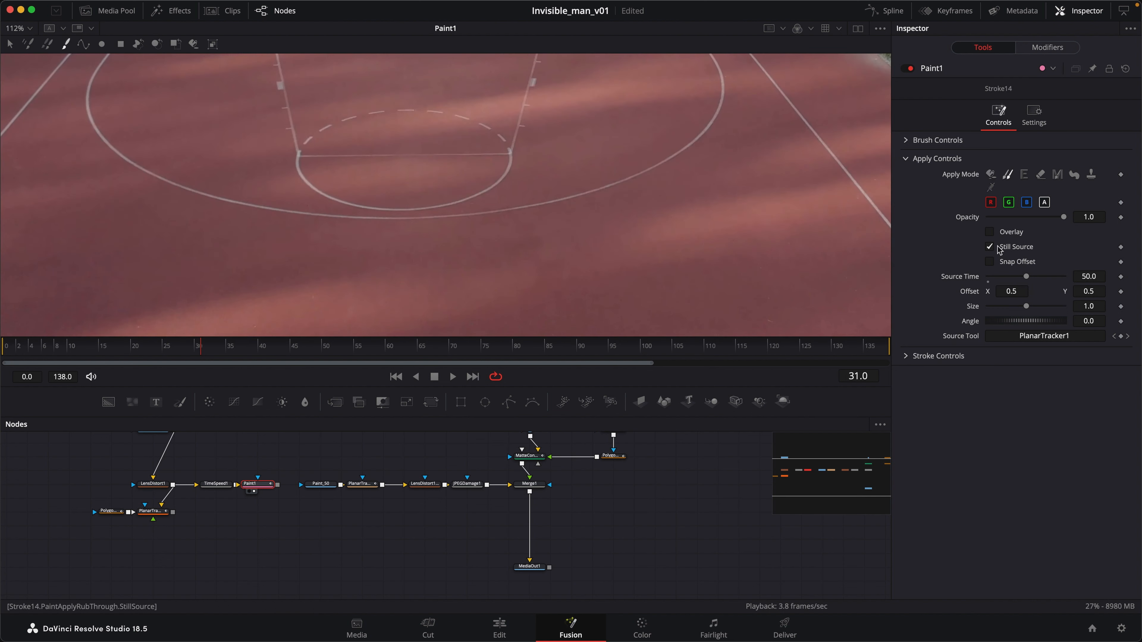
- Set the Source Time to 30, turn the overlay off, and paint a short stroke beside the dashed arc
drag(1025, 276, 1010, 277)
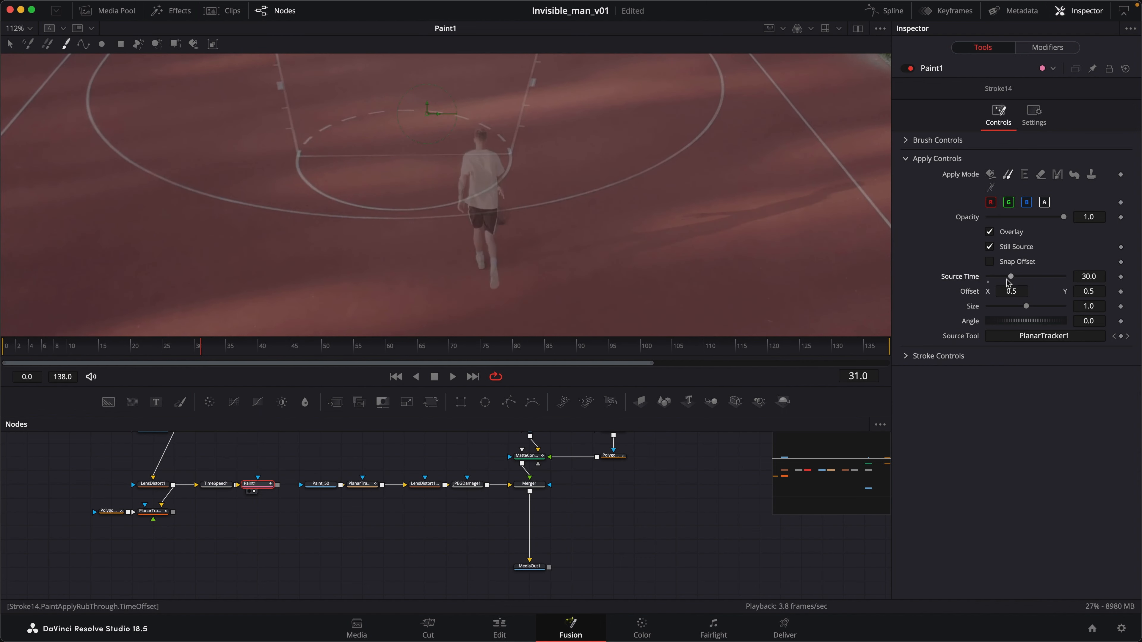
click(989, 232)
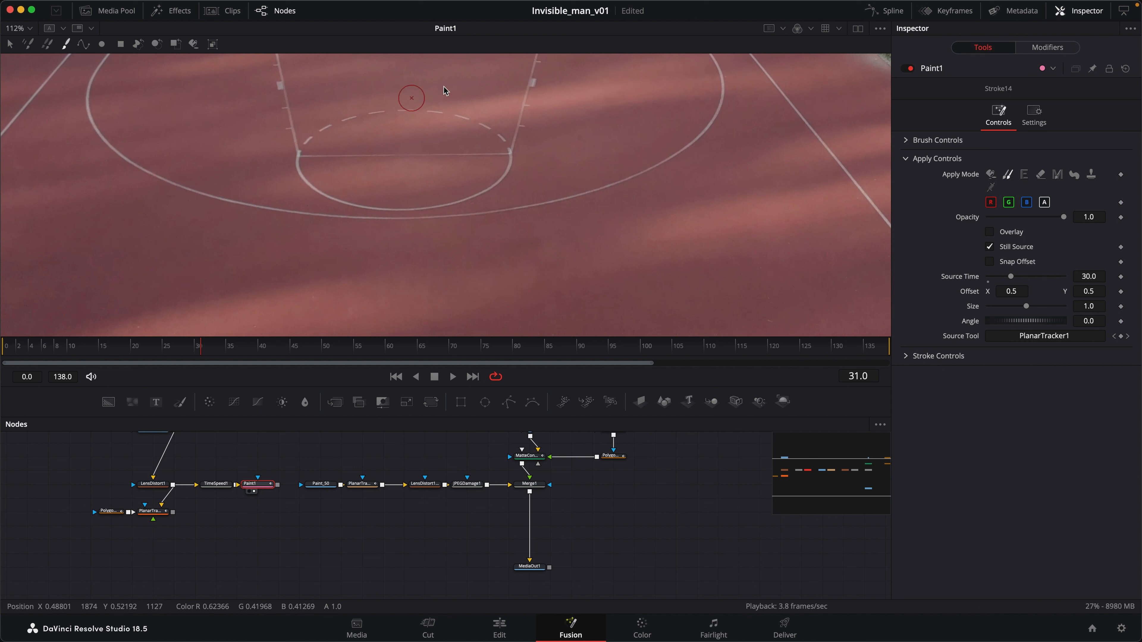
drag(502, 120, 507, 129)
- Save the painted frame 31 image as paint_31.png on the Desktop
right_click(487, 216)
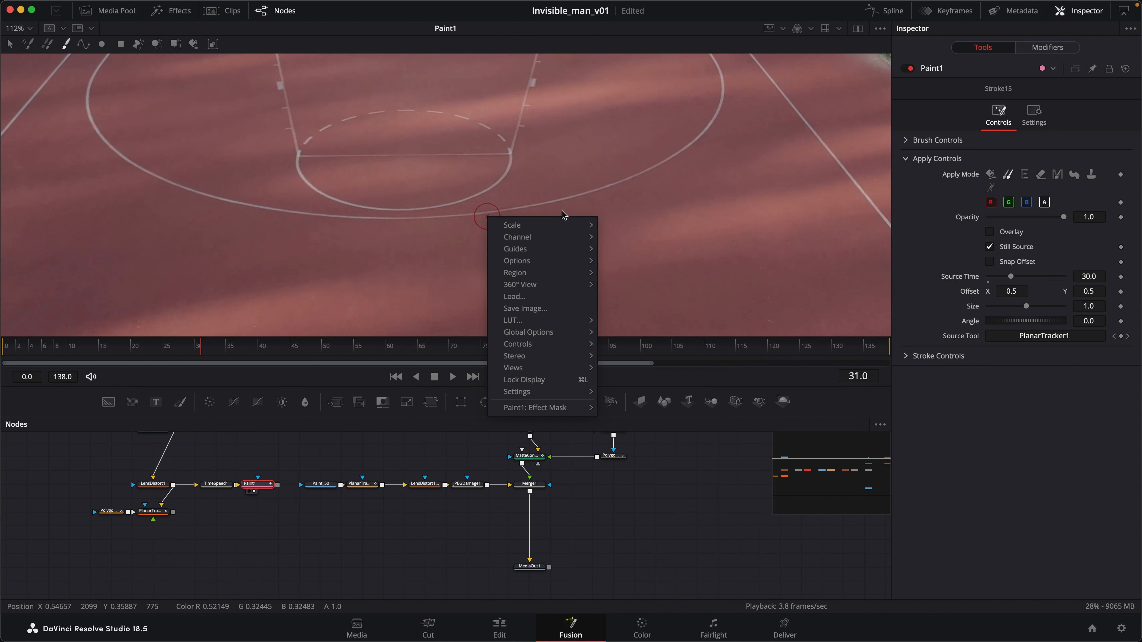
click(558, 308)
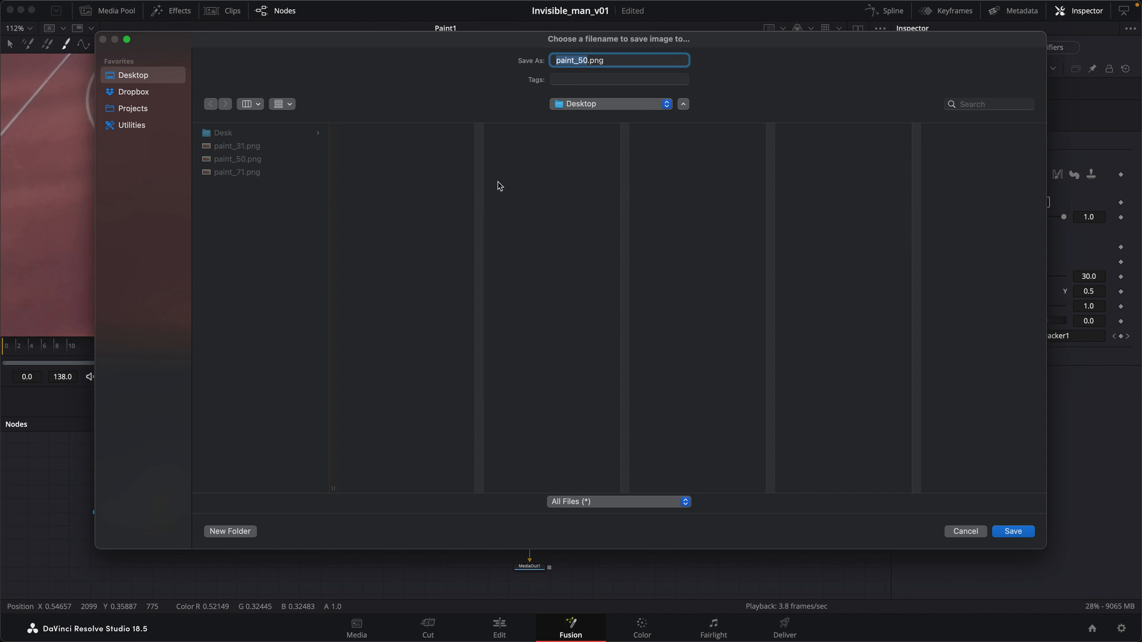
click(233, 148)
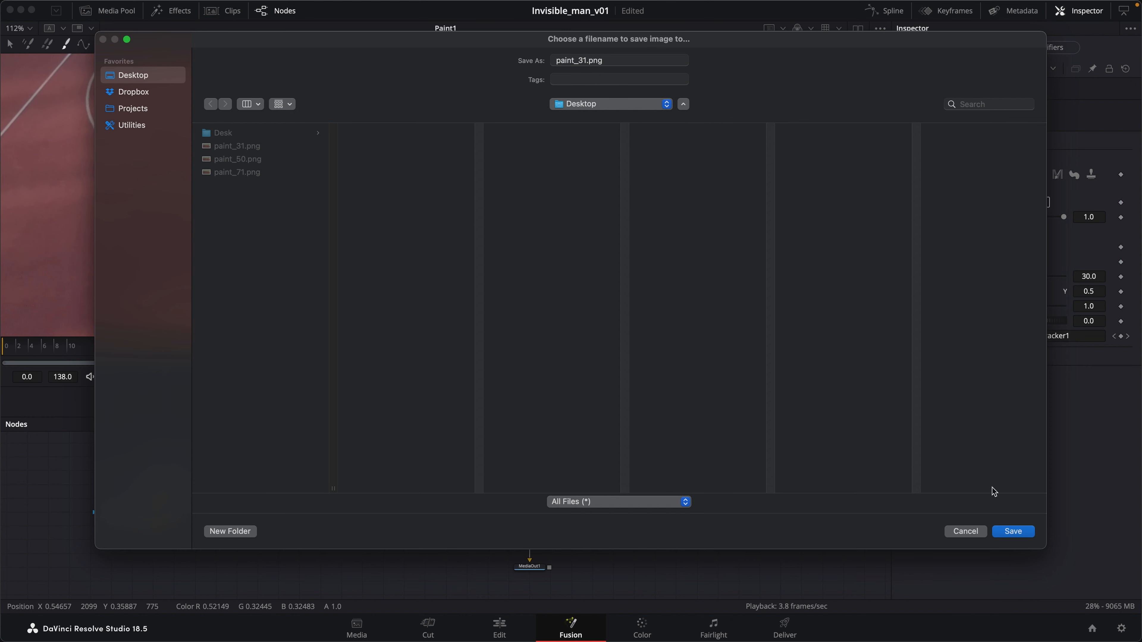
click(1013, 531)
click(602, 347)
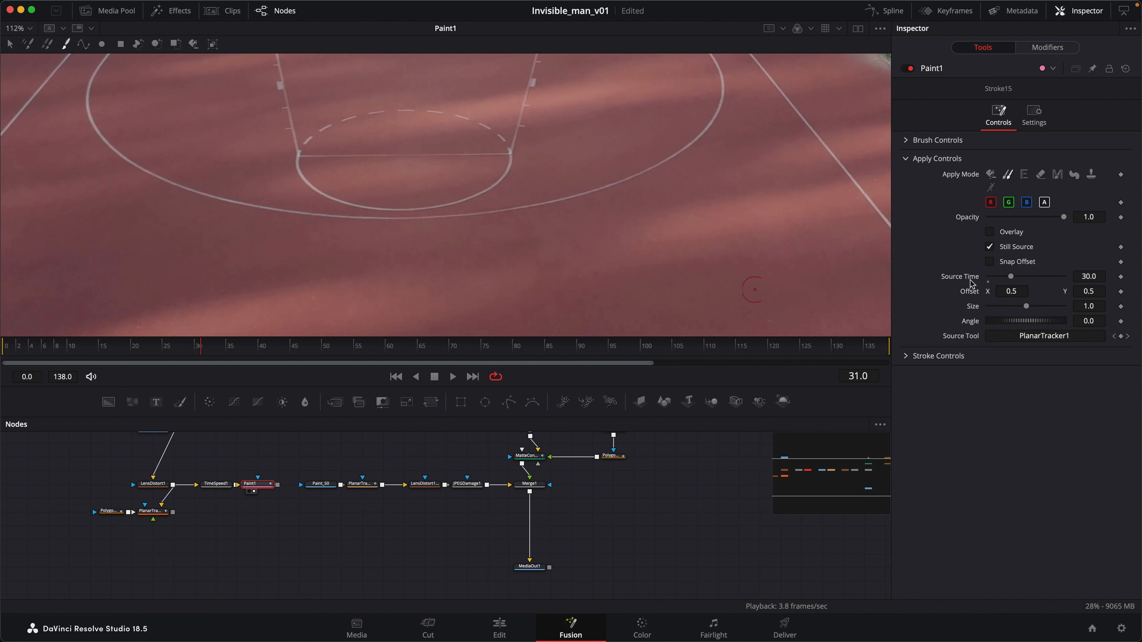
- Set the Source Time to 71, check the alignment with the overlay, turn it off, and paint around the upper dashed arc
click(1101, 277)
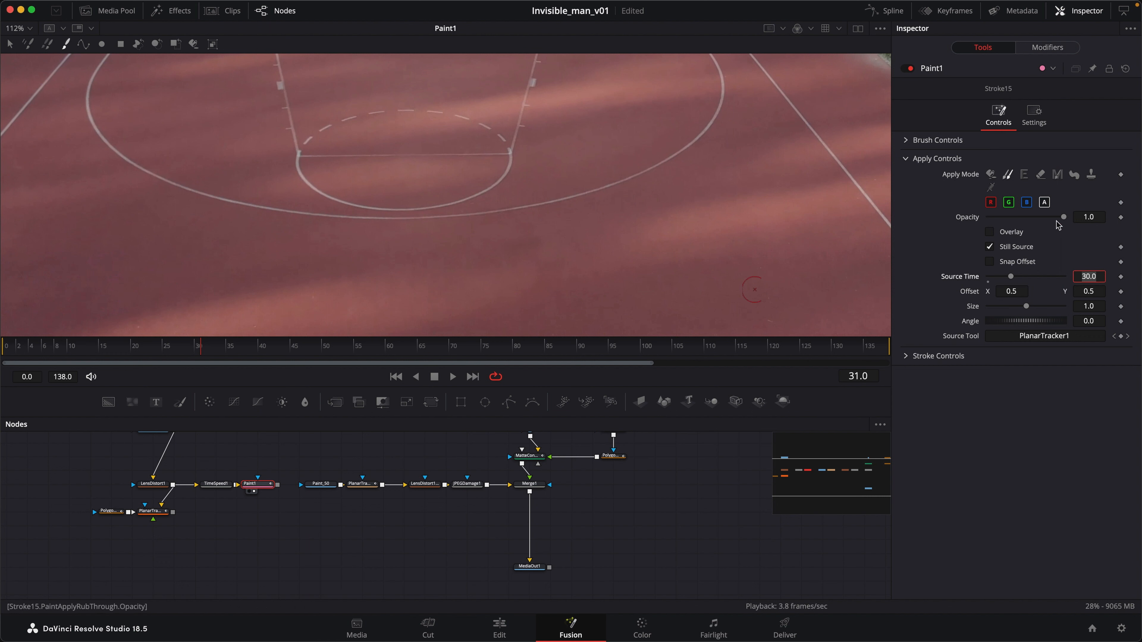
key(Tab)
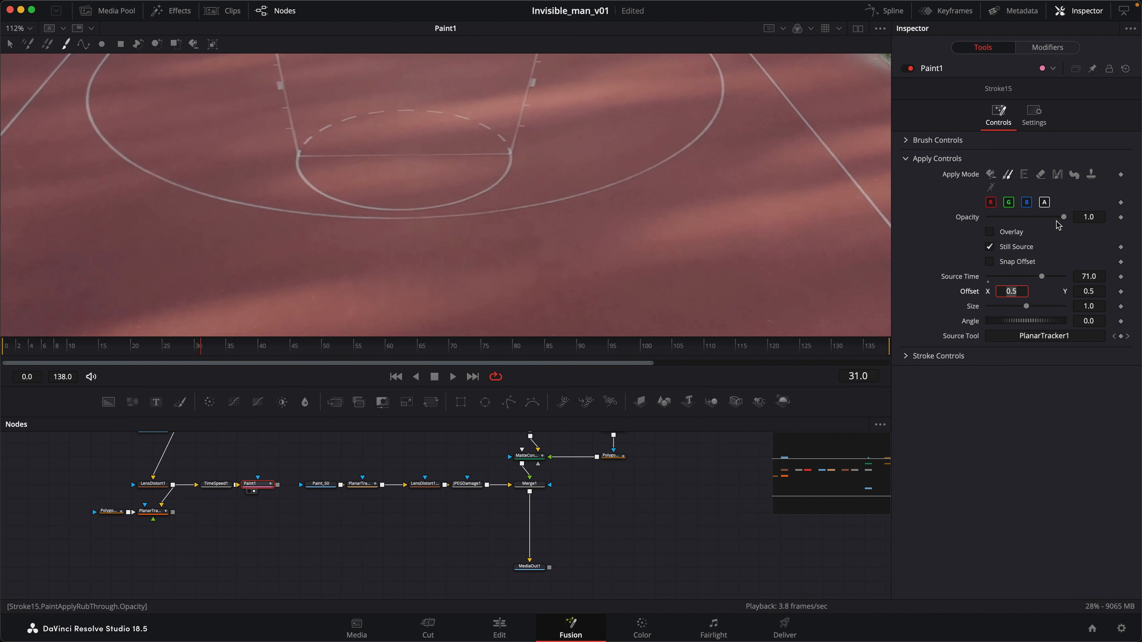
click(989, 232)
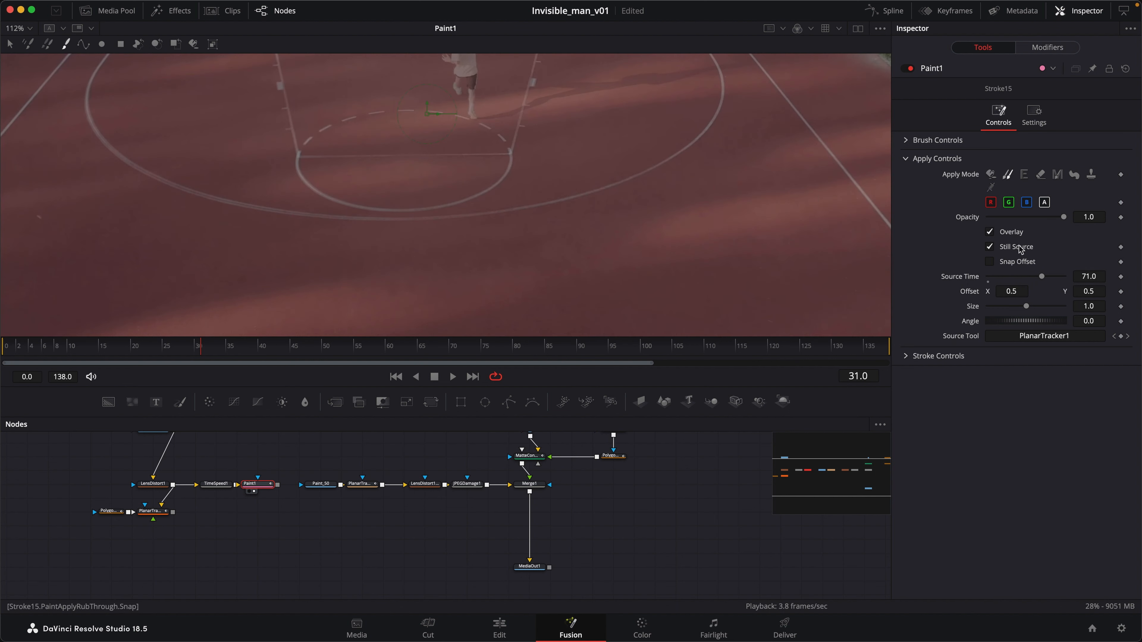
drag(577, 182, 517, 235)
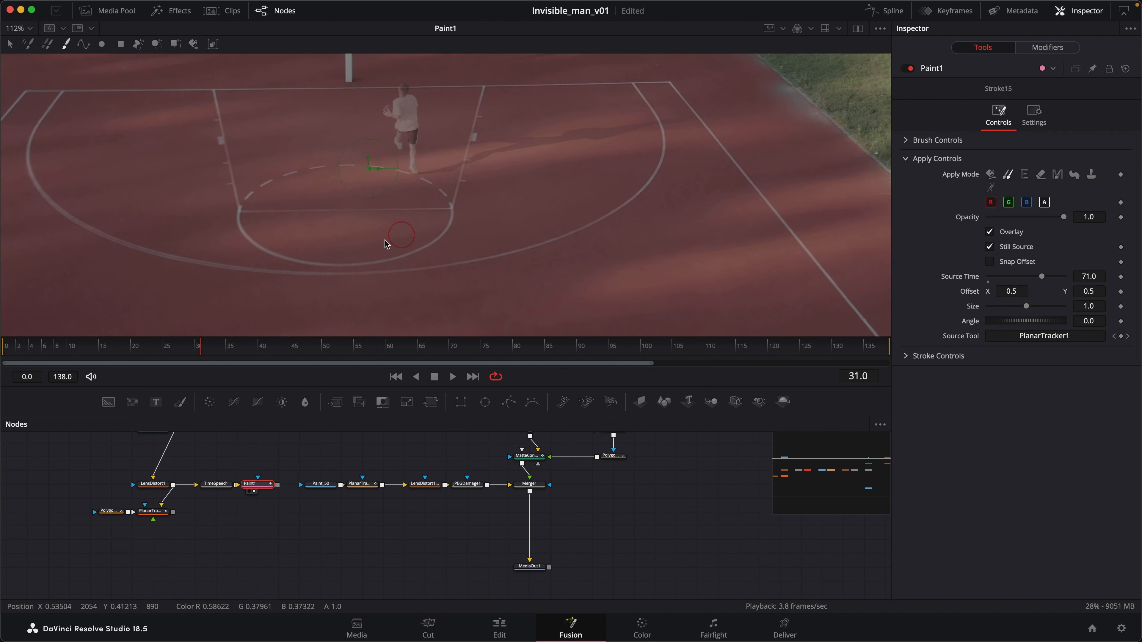
click(990, 233)
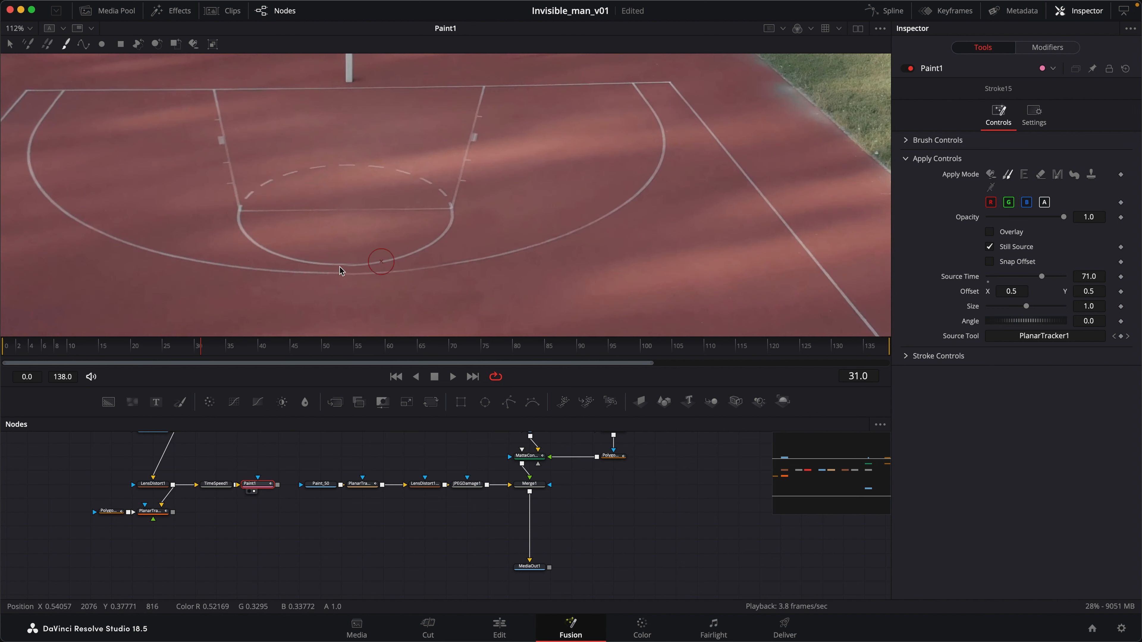
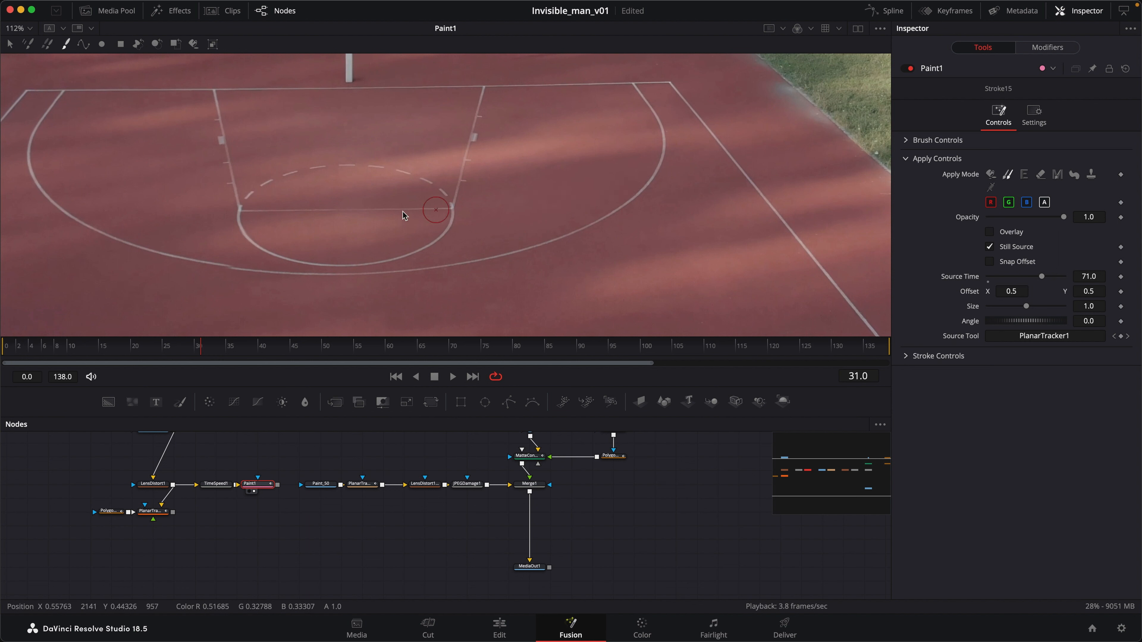
drag(414, 172, 462, 164)
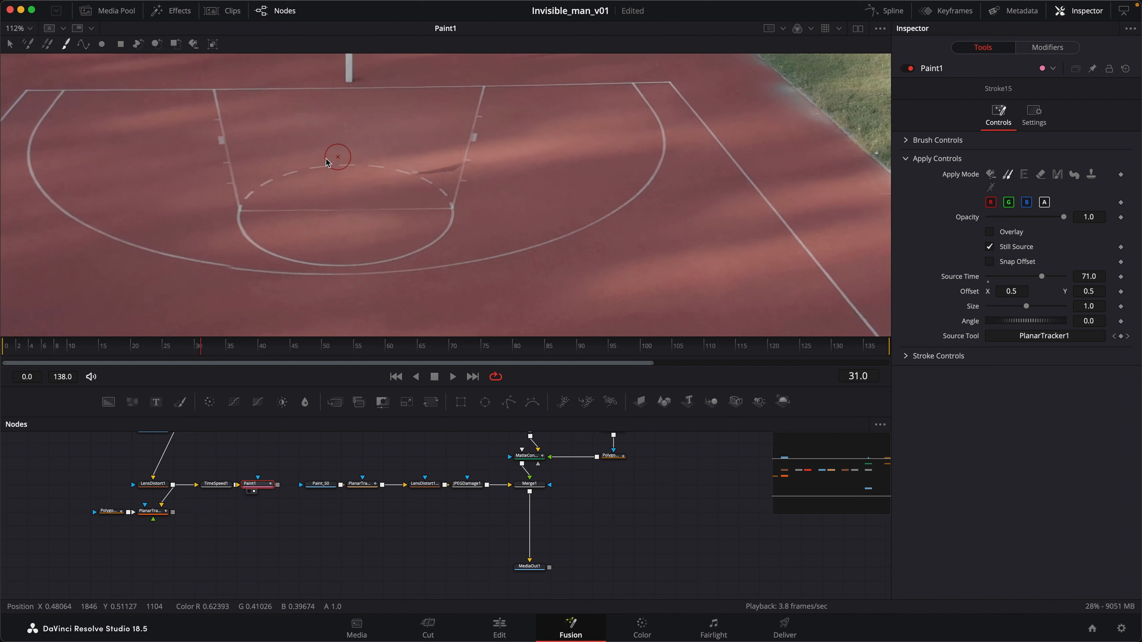
drag(384, 155, 359, 152)
- Compare Source Time 81 using the overlay, turn the overlay off, and paint from the lane line back along the dashed arc
click(989, 233)
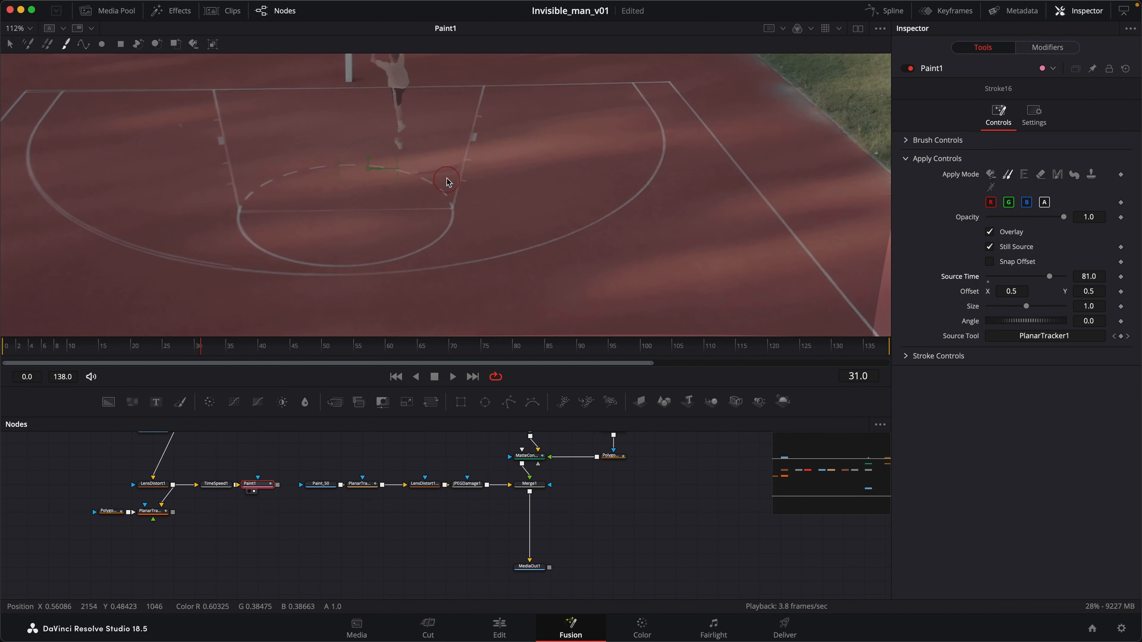
click(989, 232)
mouse_move(467, 185)
mouse_down()
mouse_move(393, 149)
mouse_move(433, 186)
mouse_move(384, 163)
mouse_up()
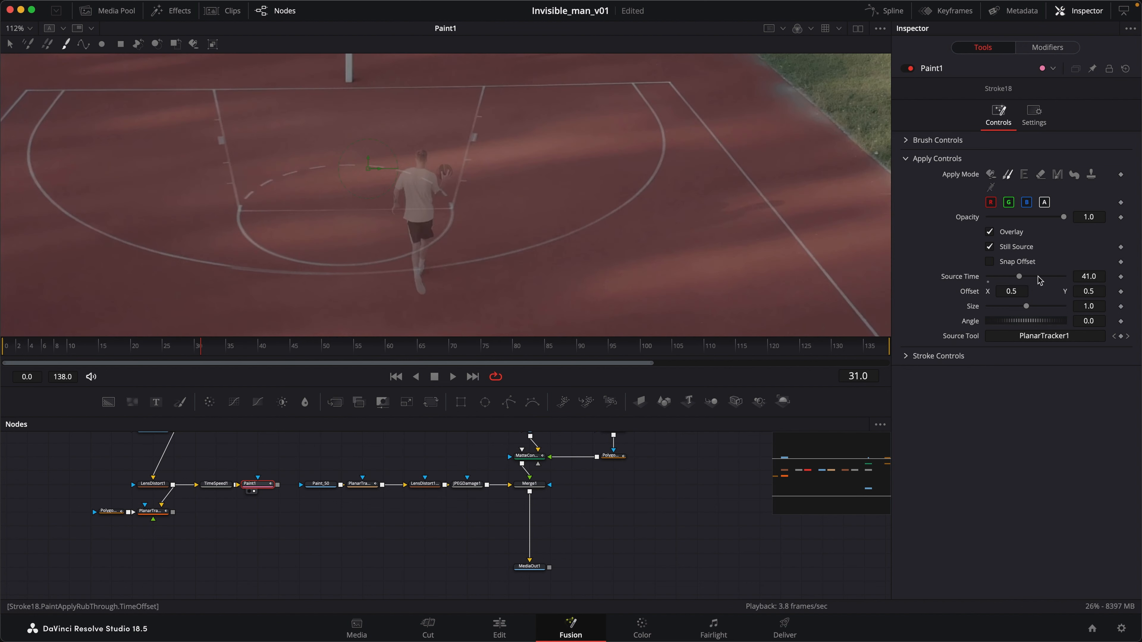
- Using Source Times 91 and 81 with the overlay off, paint across the right lane line around its block mark
drag(1040, 280, 1065, 279)
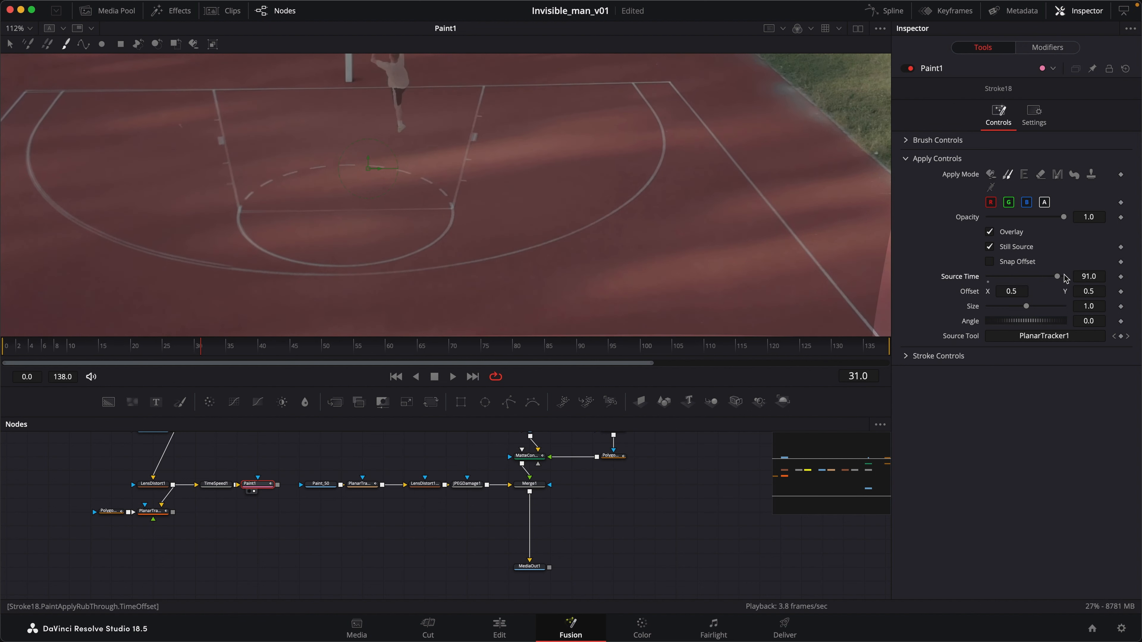
click(989, 231)
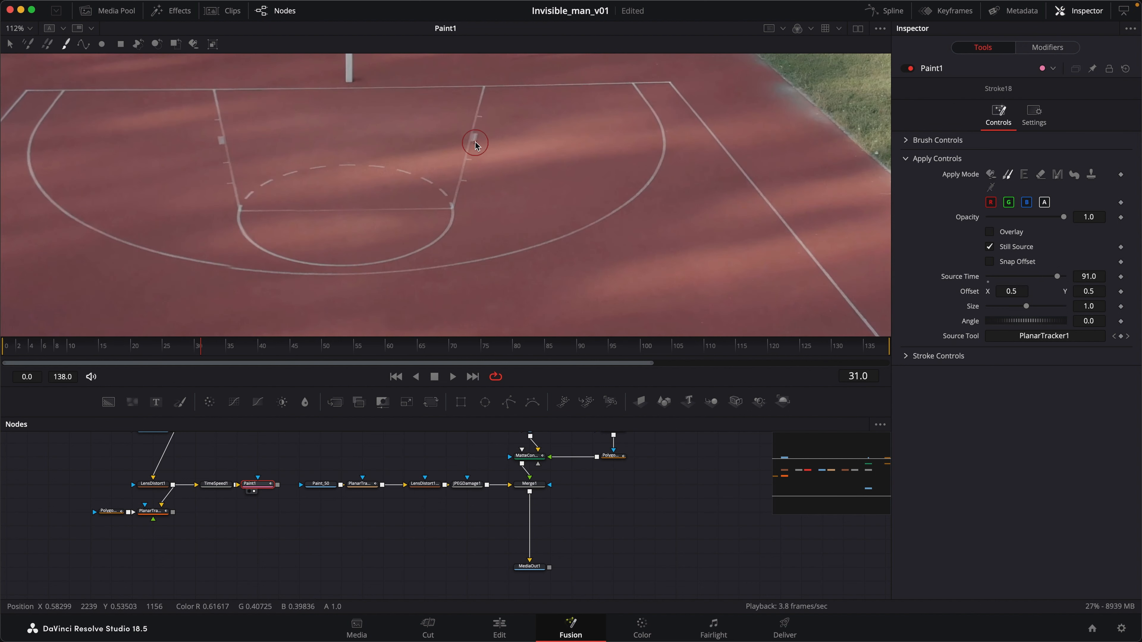
drag(439, 145, 556, 115)
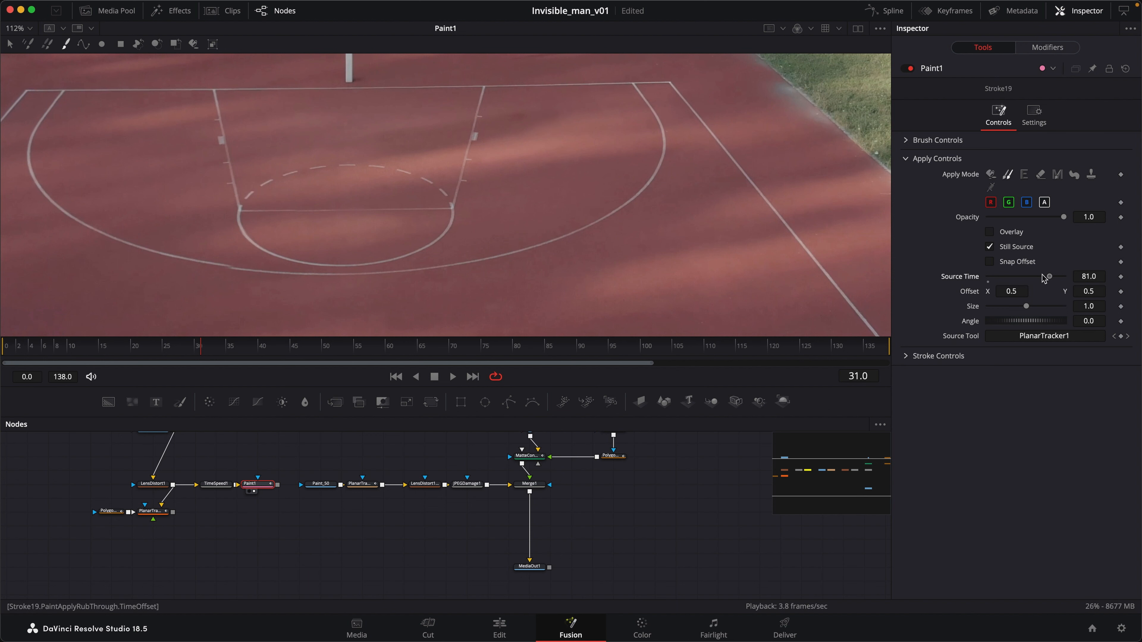
drag(484, 129, 528, 114)
- Set the Source Time to 41, turn the overlay on, and paint a short stroke above the dashed arc
drag(1043, 278, 1019, 276)
click(990, 231)
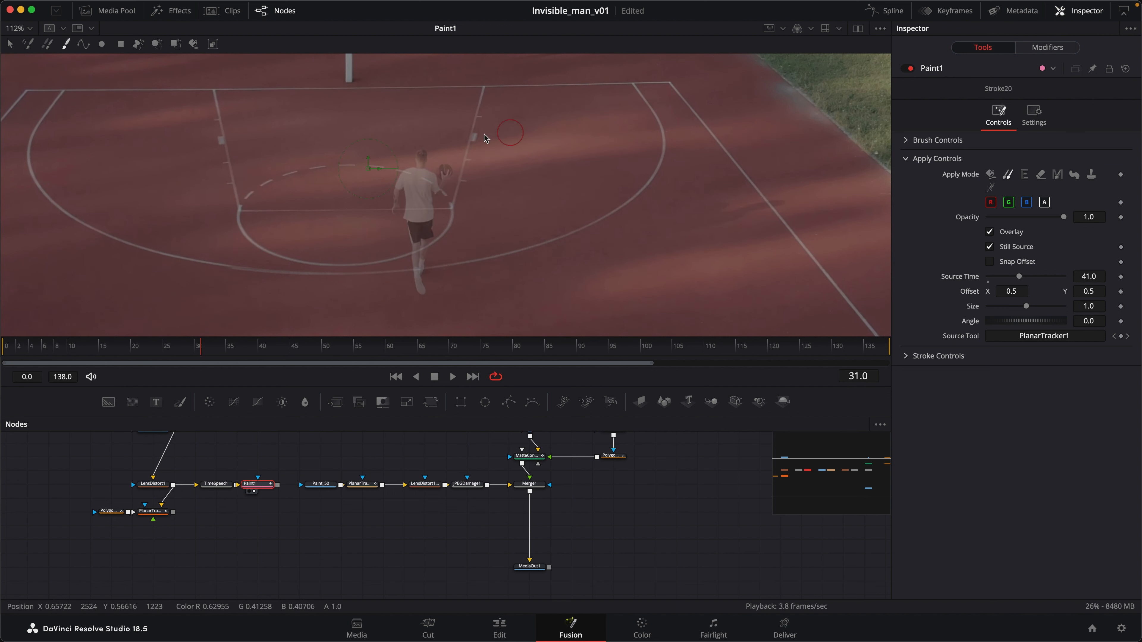
drag(376, 146, 385, 152)
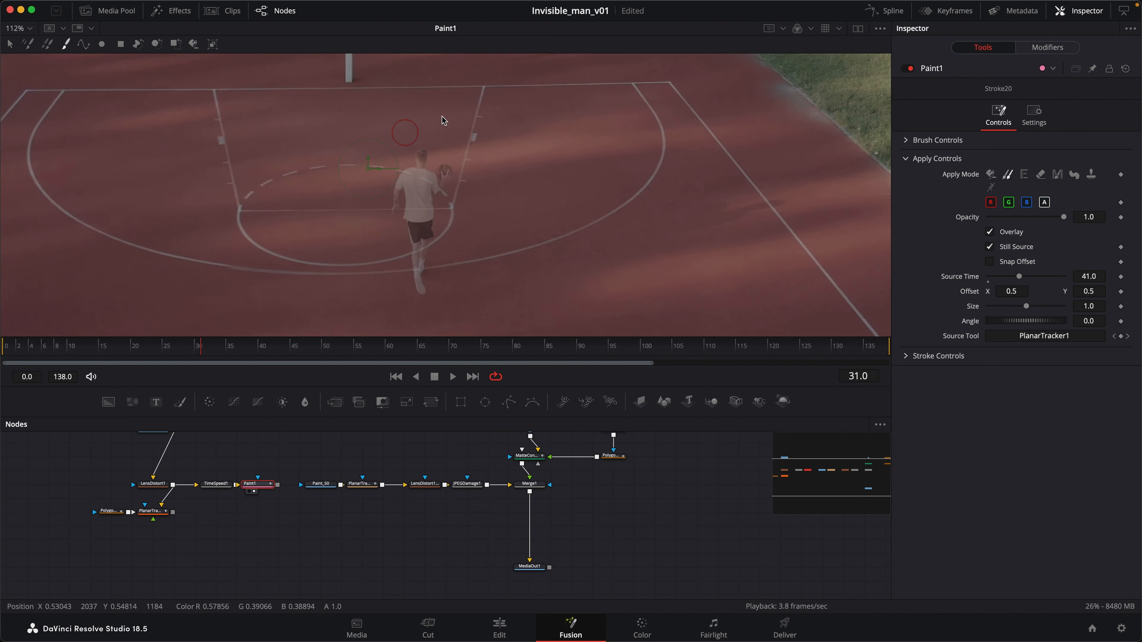
- Set the Source Time to 35, turn the overlay off, and paint the sunlit strip across the right lane line
double_click(1100, 275)
text(40)
key(Tab)
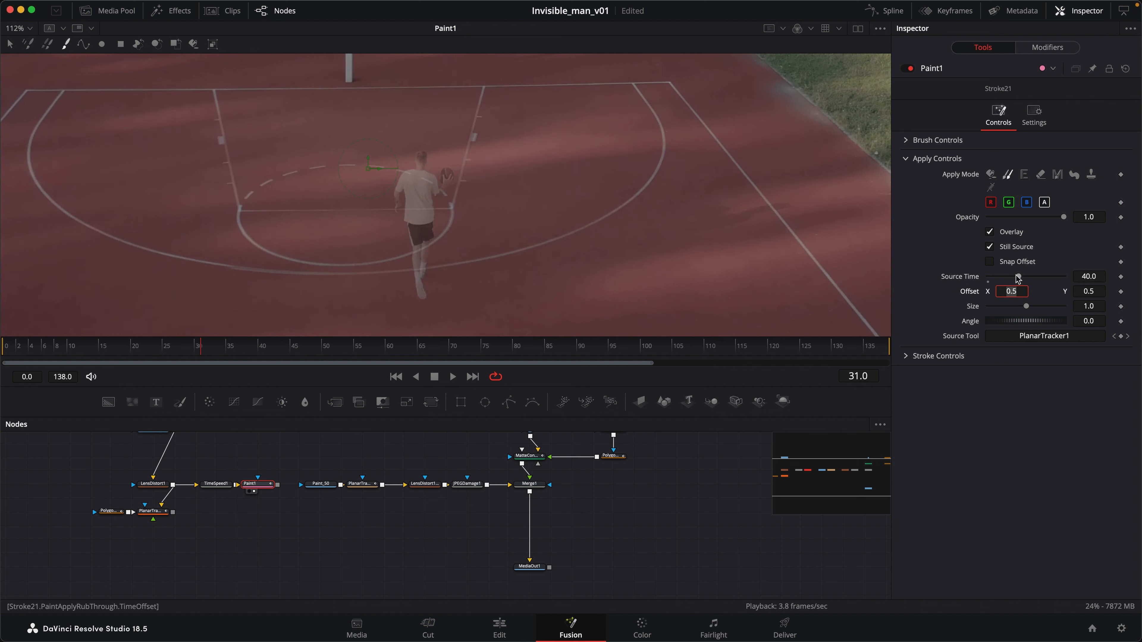
click(1018, 277)
double_click(1096, 276)
text(35)
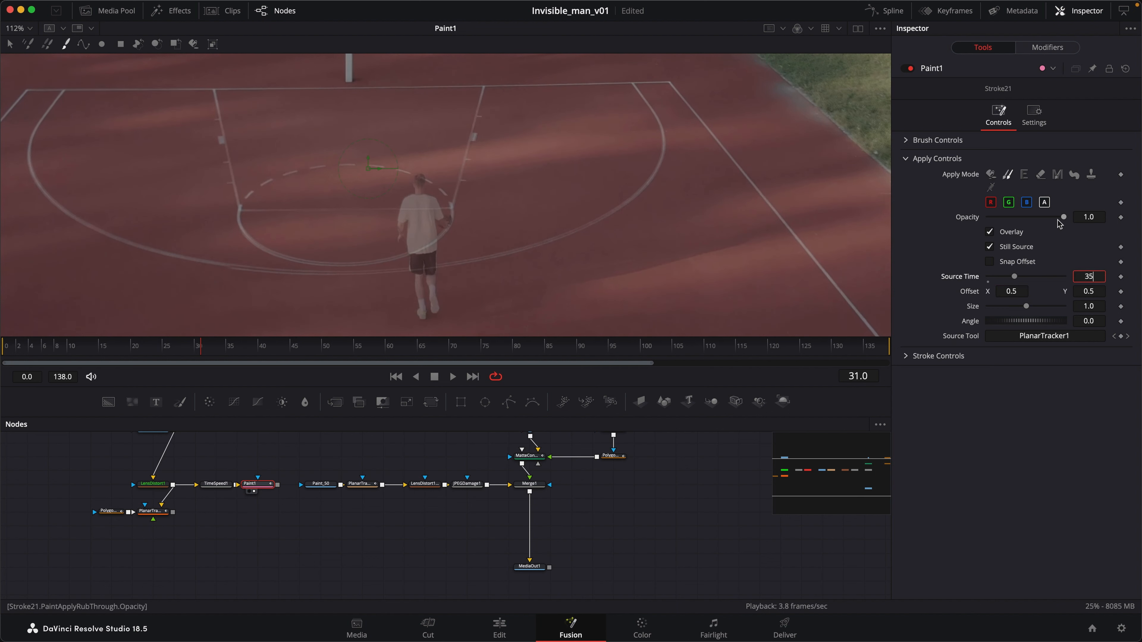
key(Tab)
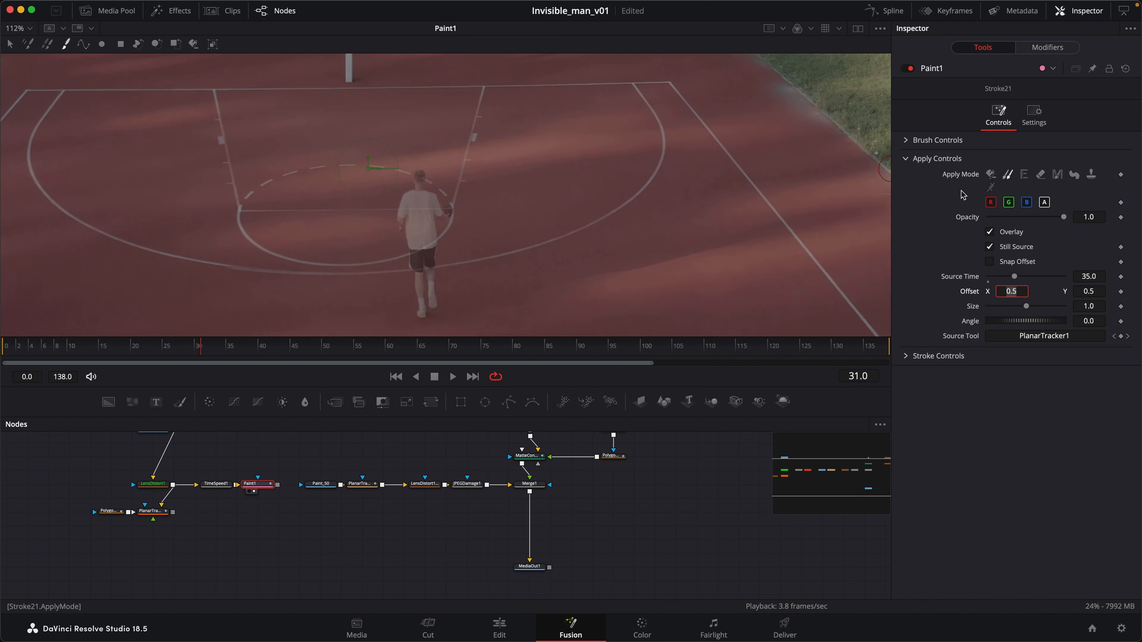
click(994, 234)
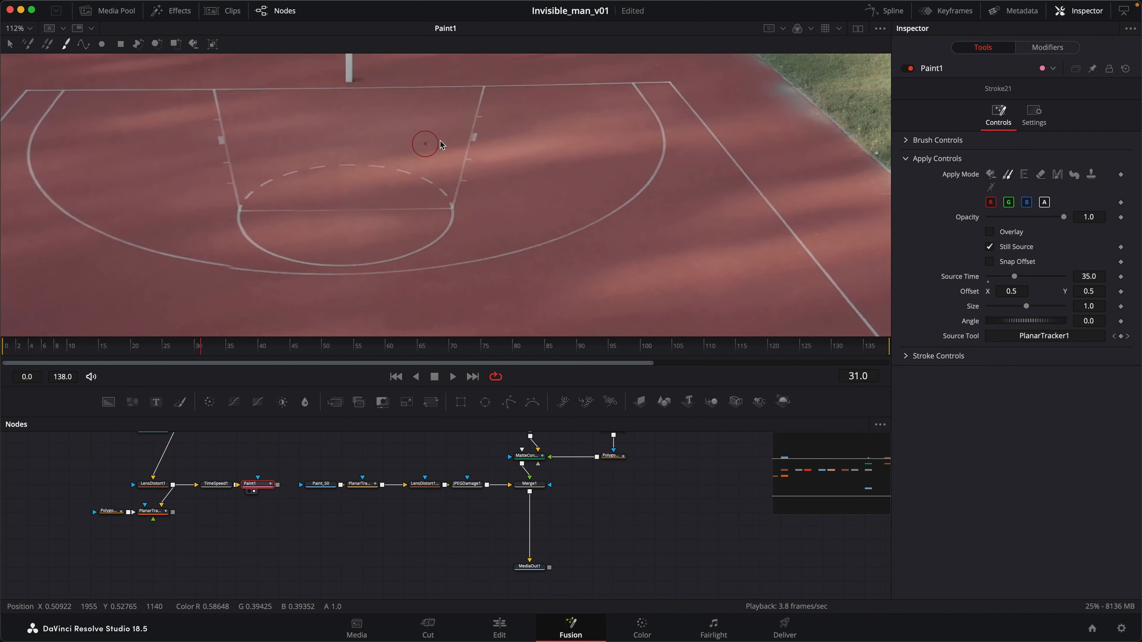
drag(539, 125, 454, 158)
- Paint a stroke from inside the free-throw circle down past the three-point arc, comparing the result with the overlay on and off
click(992, 231)
click(991, 231)
drag(297, 187, 386, 311)
click(991, 232)
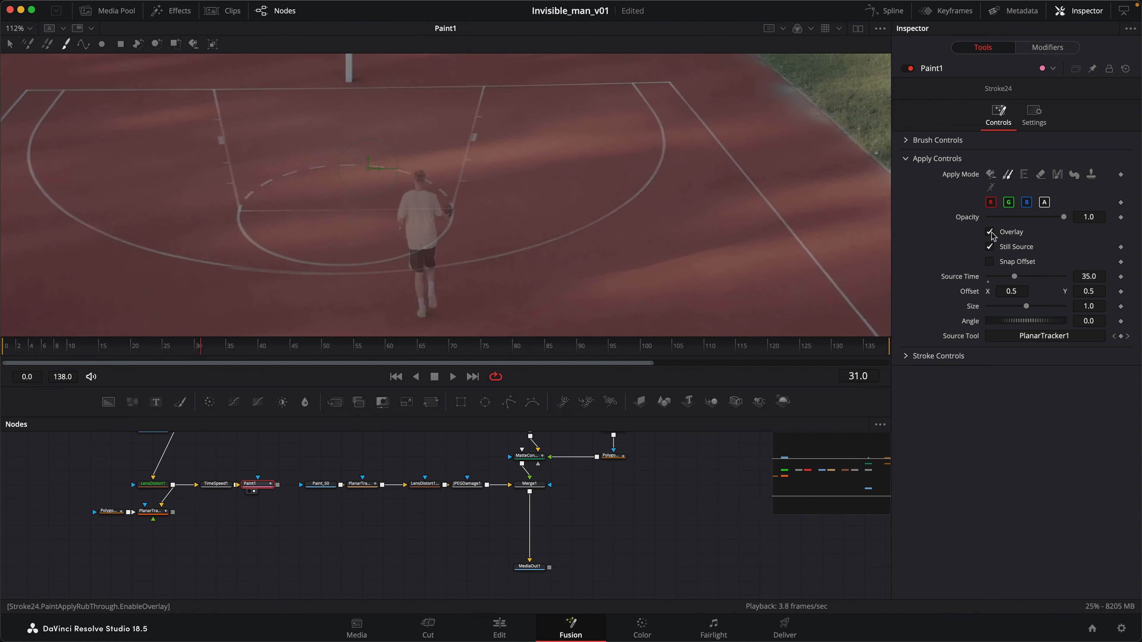
click(991, 232)
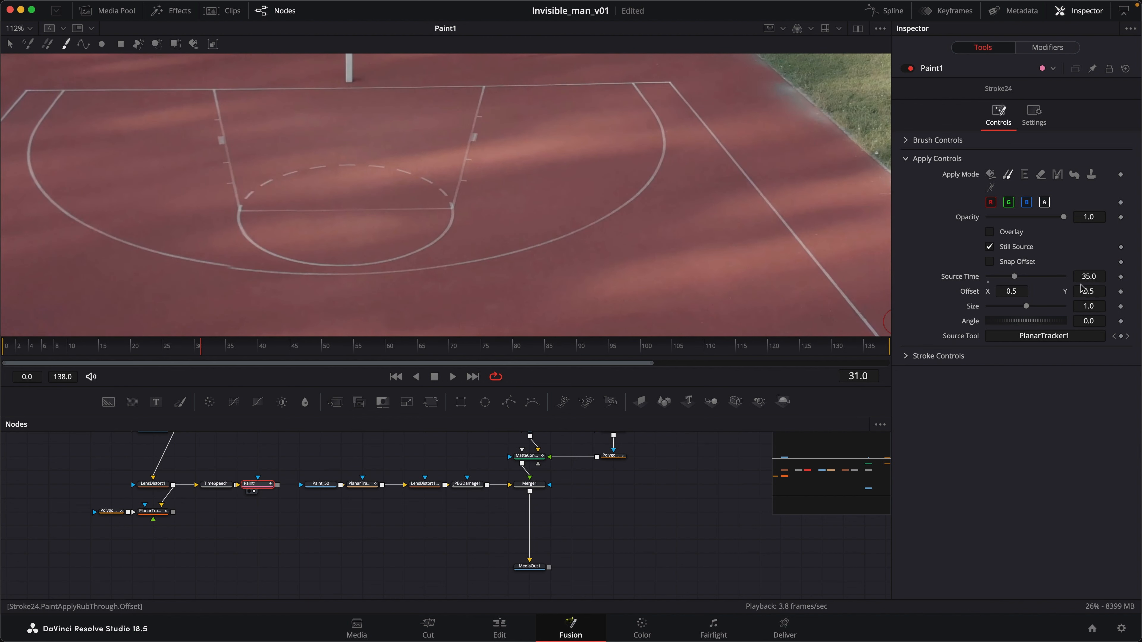
- Set the Source Time to 71 and toggle the overlay to compare the source frame with the painted court
double_click(1084, 277)
text(71)
key(Tab)
click(991, 233)
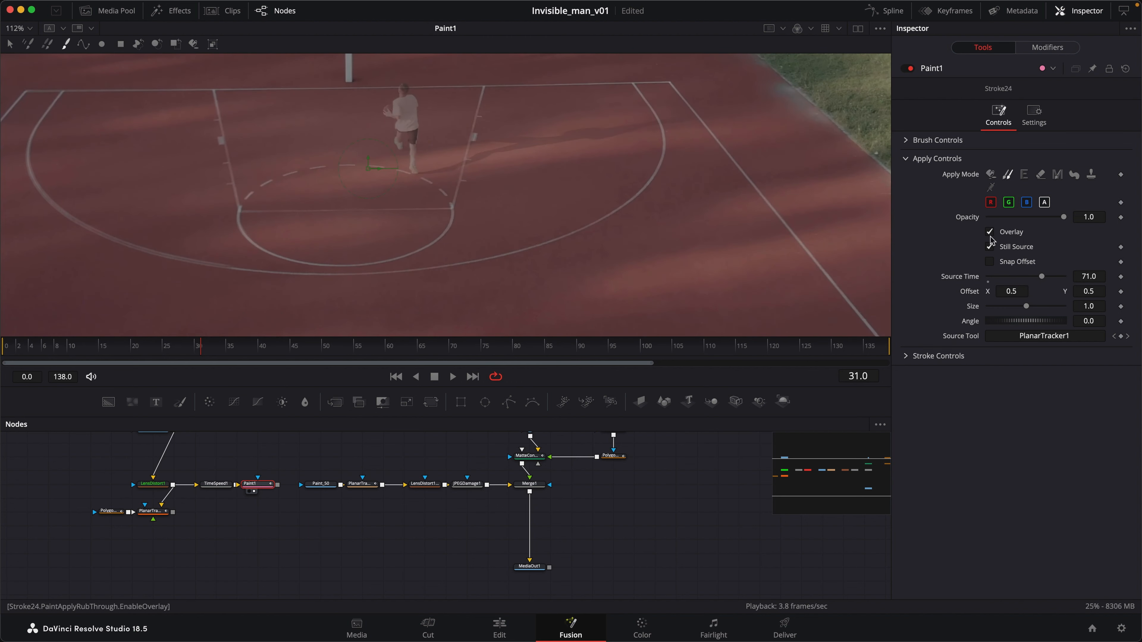
click(991, 236)
click(992, 233)
click(991, 233)
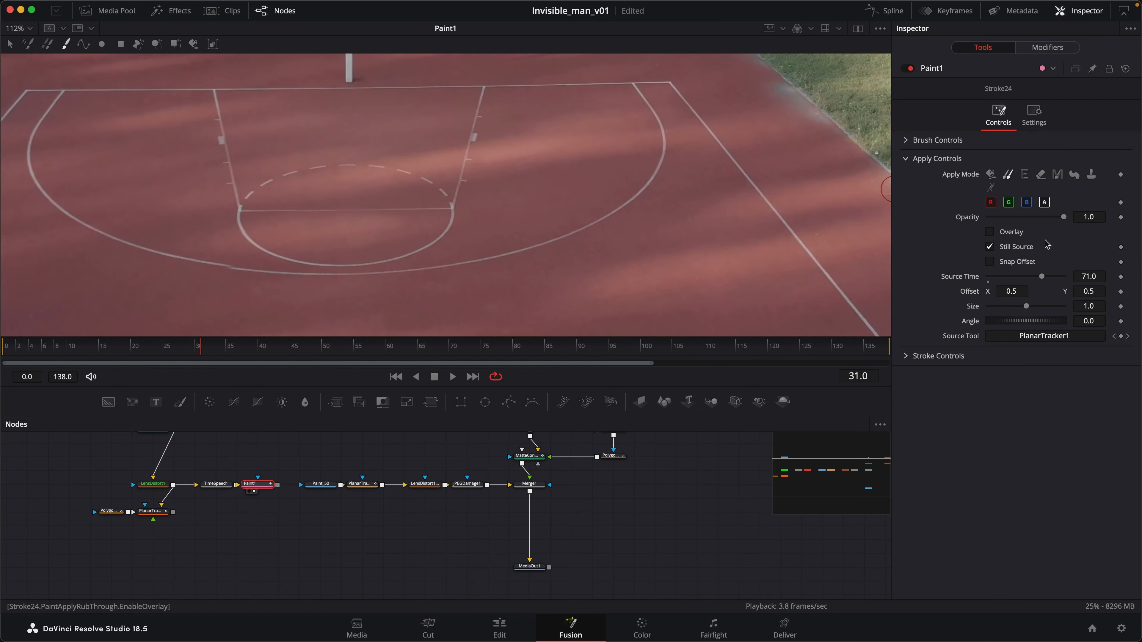
- Dab paint beside the court's upper-right corner using Source Time 71, then recheck with the overlay and leave it off
drag(1041, 277, 1041, 276)
click(993, 232)
click(659, 103)
click(1006, 233)
click(992, 233)
click(994, 234)
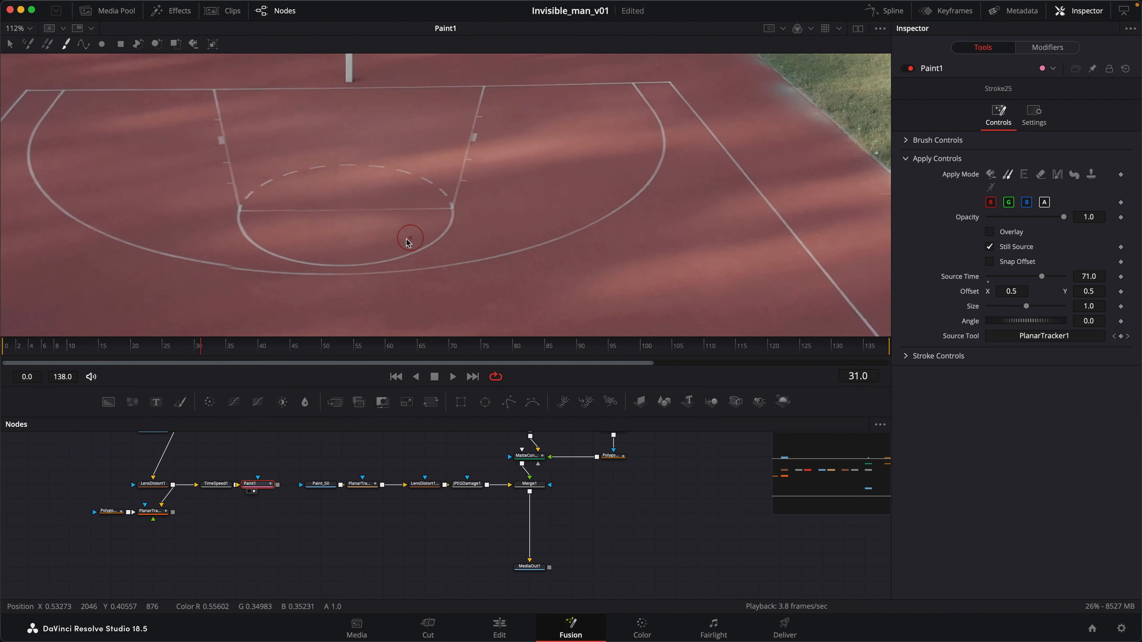
click(990, 232)
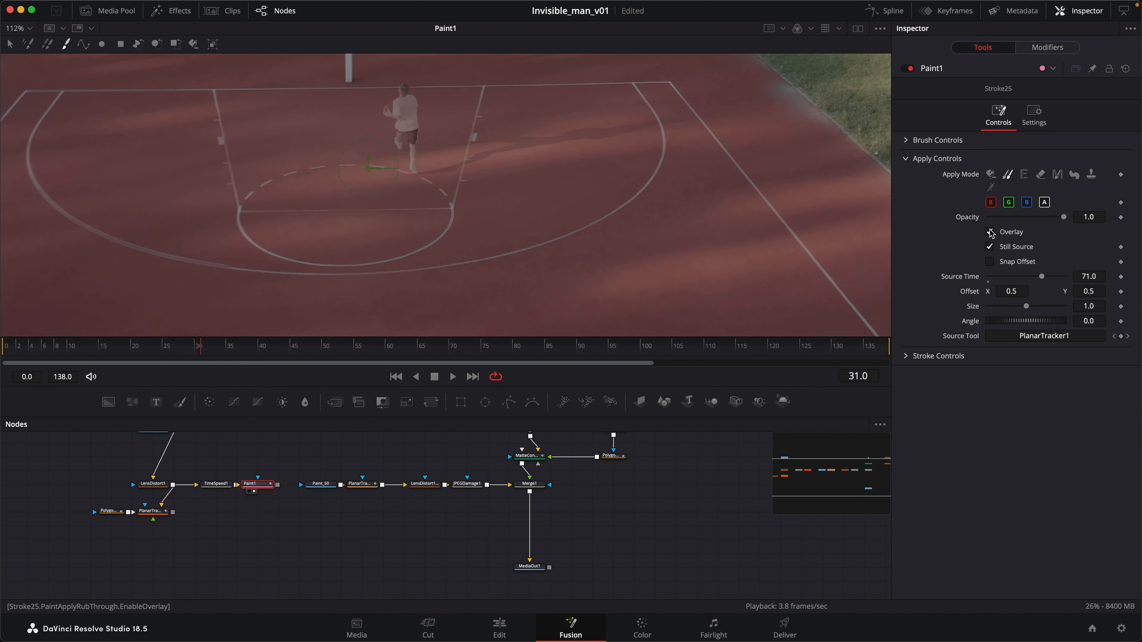
click(990, 233)
- Save the painted image to the Desktop as paint_71.png, replacing the existing file
right_click(410, 238)
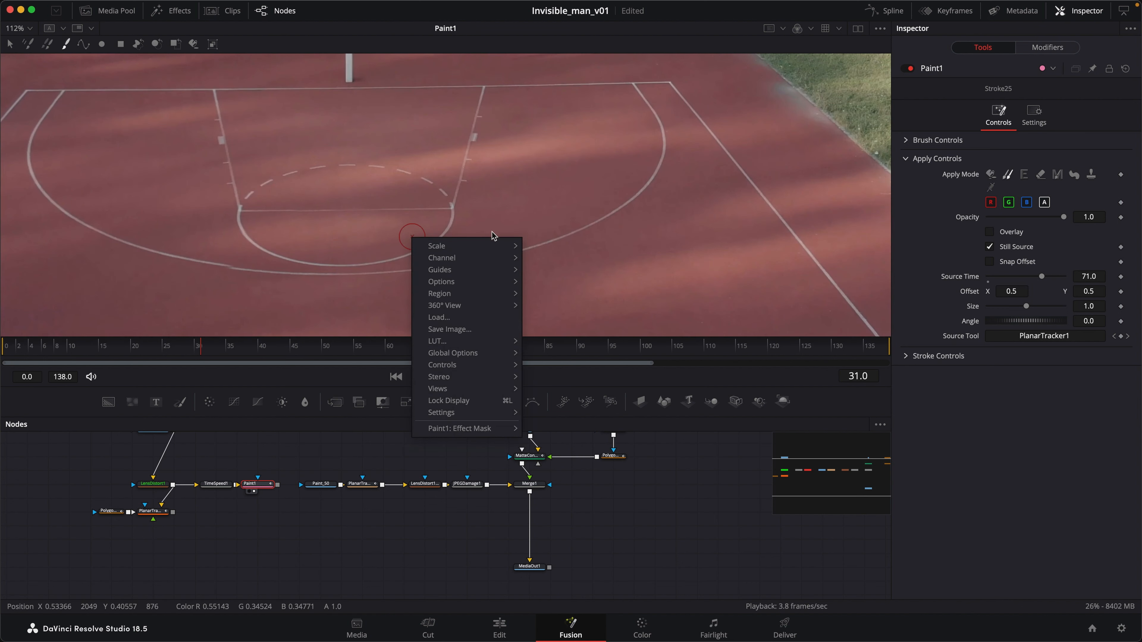
click(476, 331)
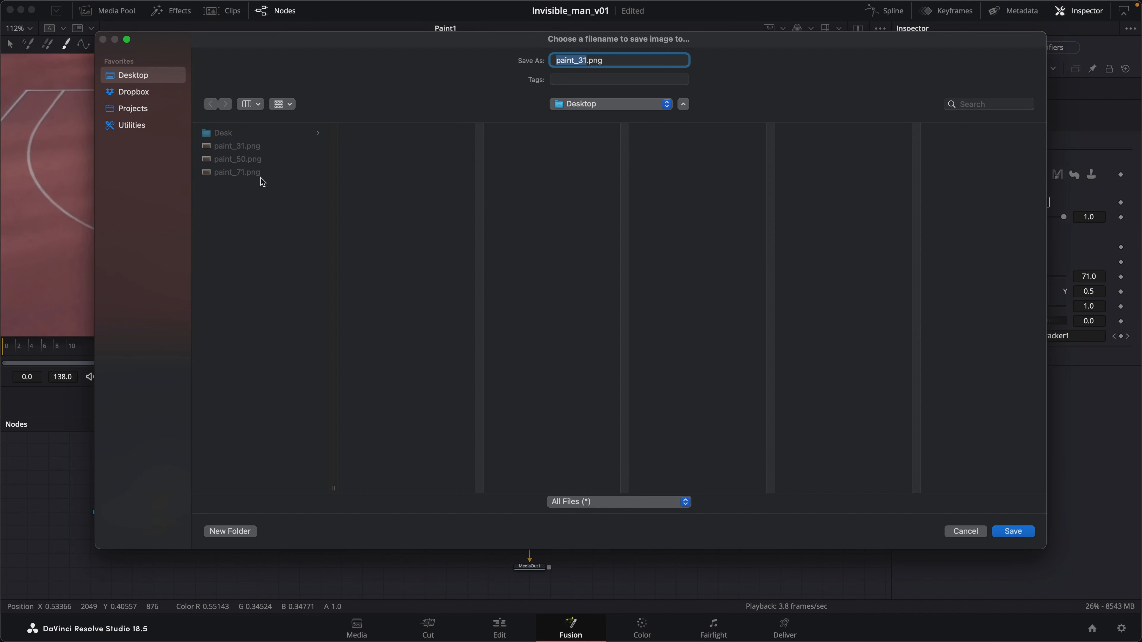
click(242, 176)
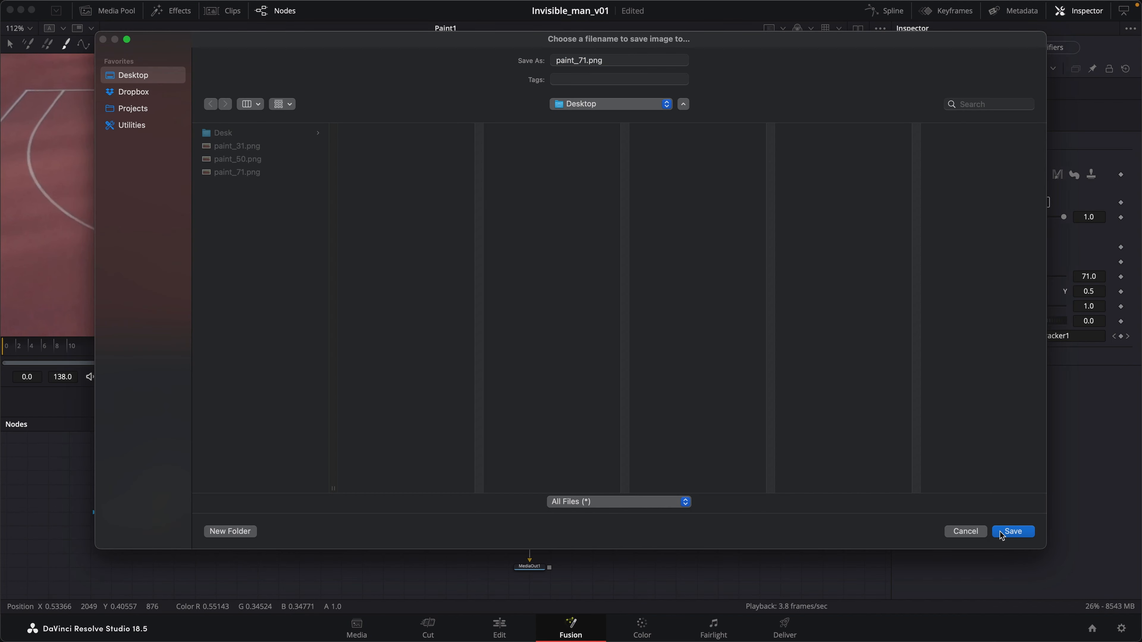
click(1012, 531)
click(606, 347)
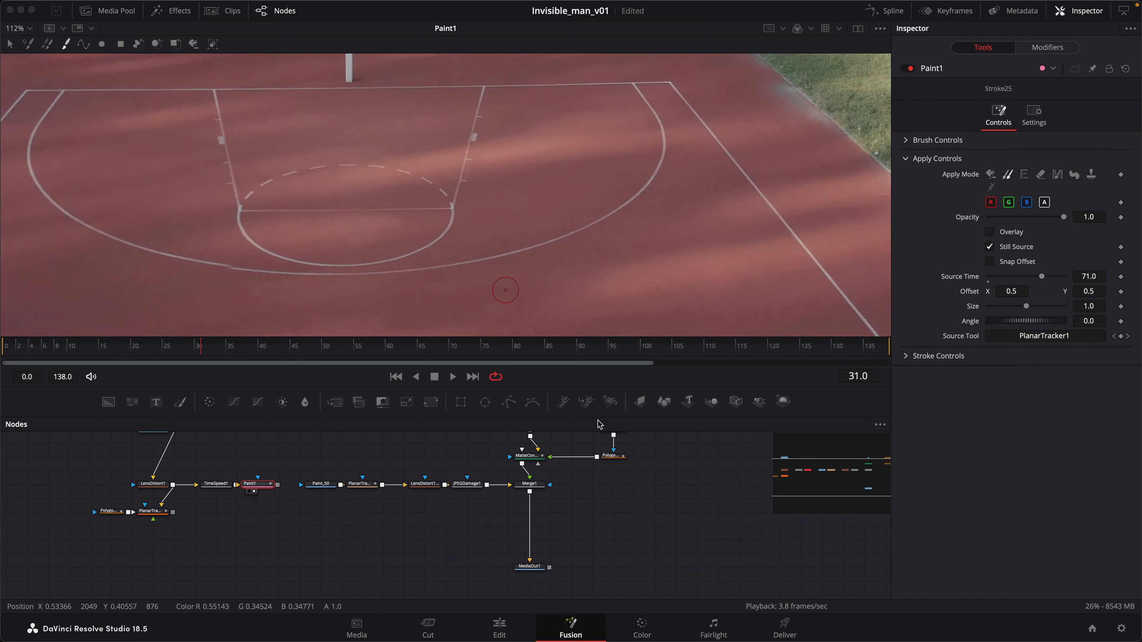
- Move the Paint1 node below TimeSpeed1 and place TimeSpeed1 closer to the lens distortion node
click(291, 465)
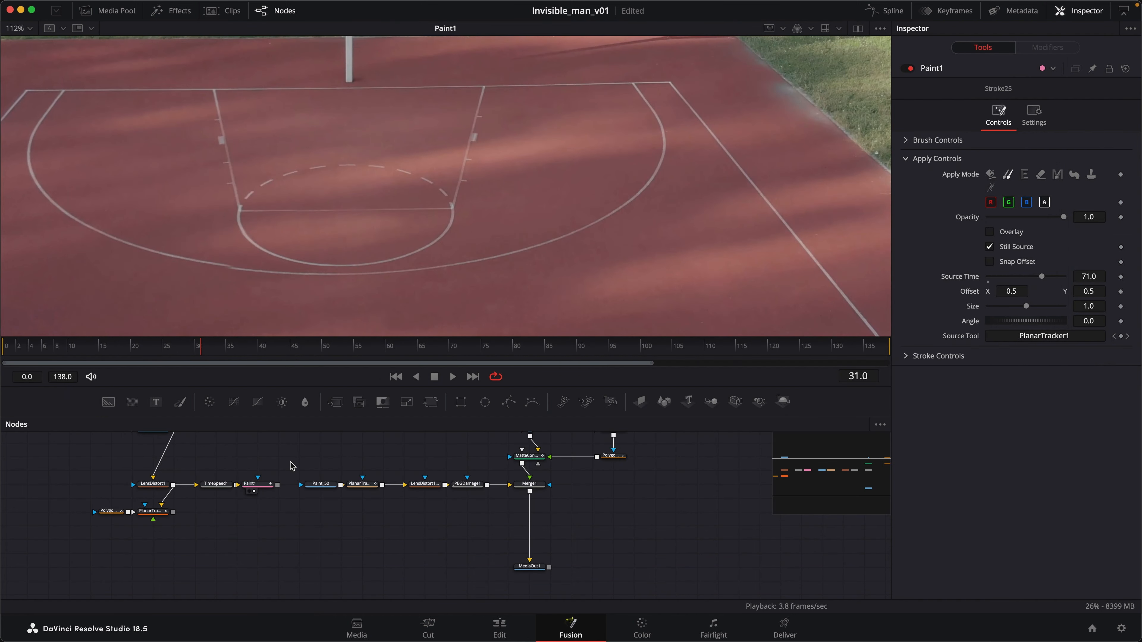
mouse_move(336, 475)
mouse_down()
mouse_move(394, 513)
mouse_move(276, 581)
mouse_up()
mouse_move(279, 527)
mouse_down()
mouse_move(202, 580)
mouse_move(135, 568)
mouse_move(119, 542)
mouse_move(272, 527)
mouse_up()
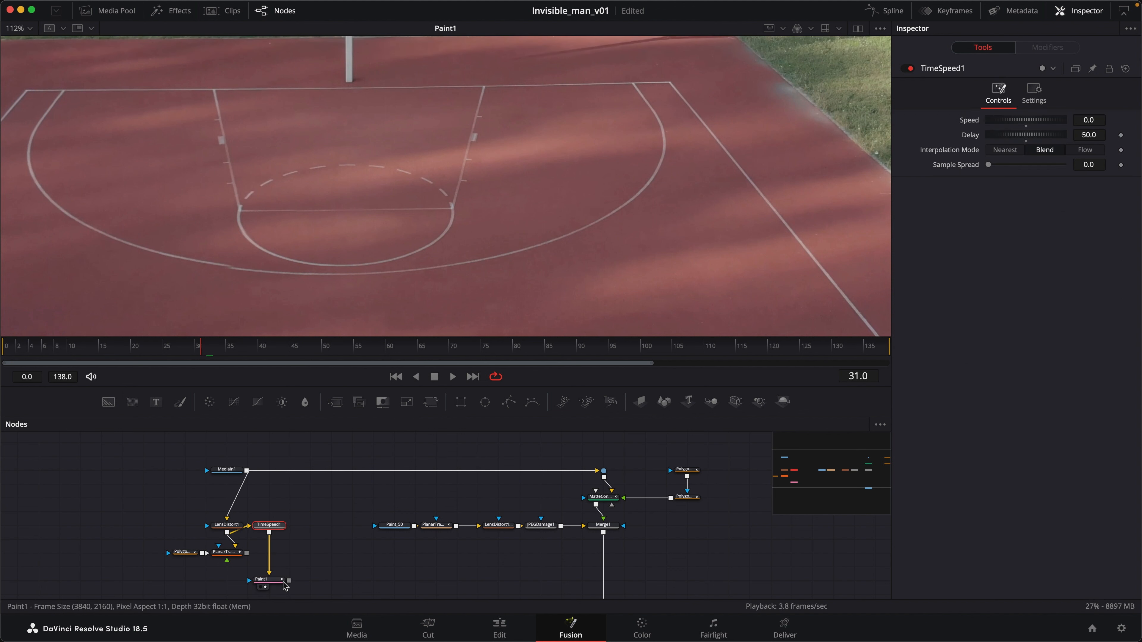
click(308, 513)
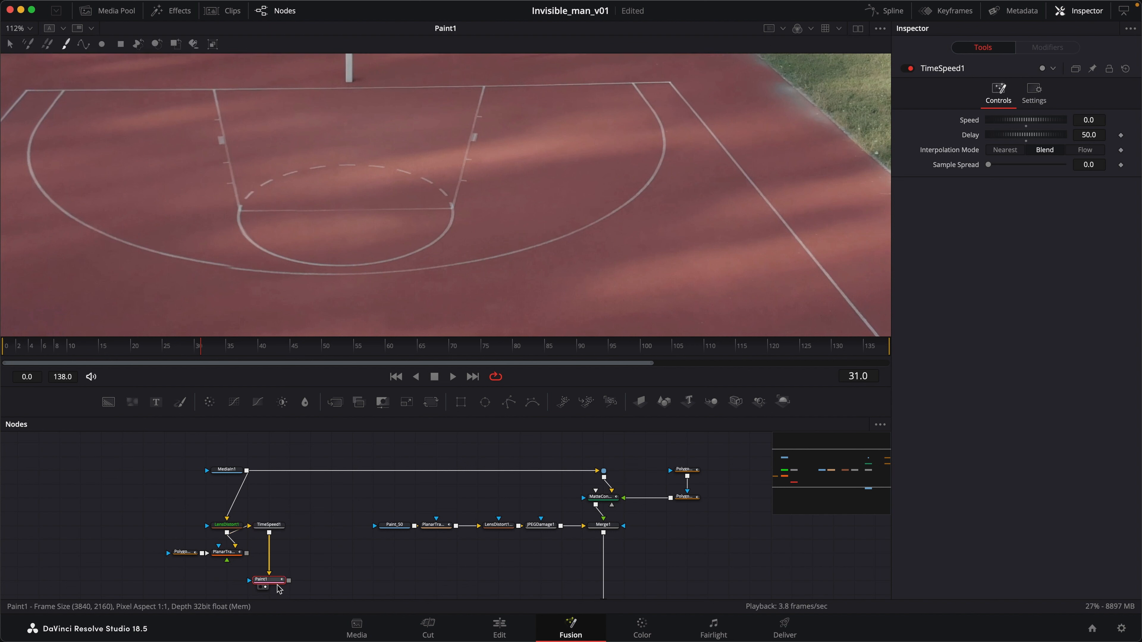
- Add paint_31.png and paint_71.png from the Desktop to the node graph and line Paint_50 up between them
right_click(343, 540)
click(340, 553)
mouse_move(631, 54)
mouse_down()
mouse_move(576, 336)
mouse_move(353, 498)
mouse_up()
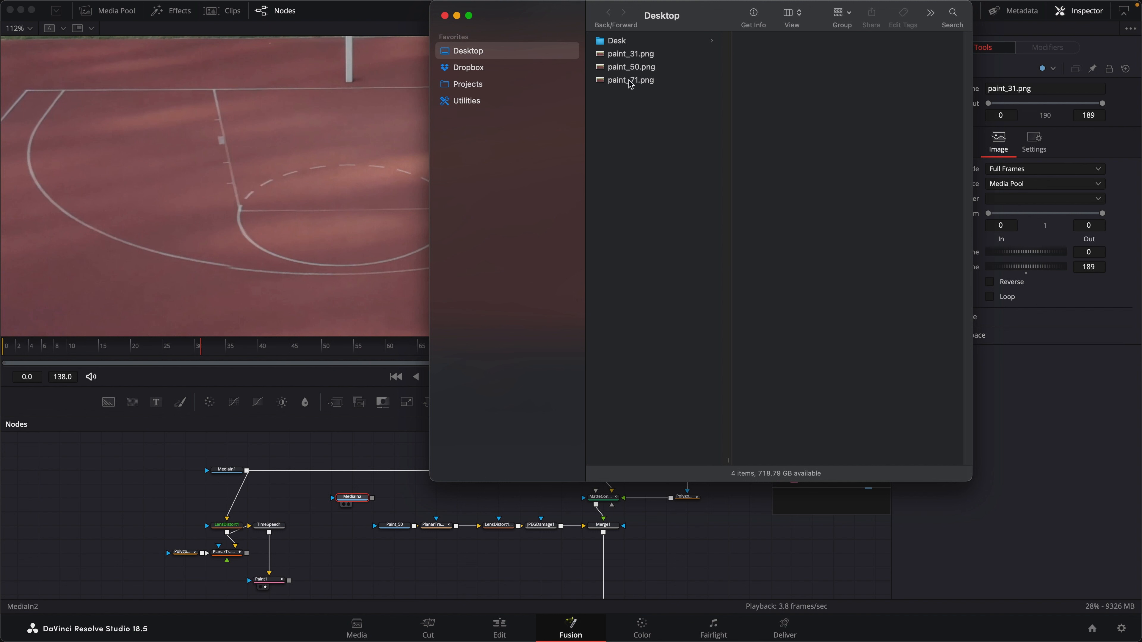
mouse_move(630, 85)
mouse_down()
mouse_move(650, 101)
mouse_move(448, 571)
mouse_move(353, 560)
mouse_up()
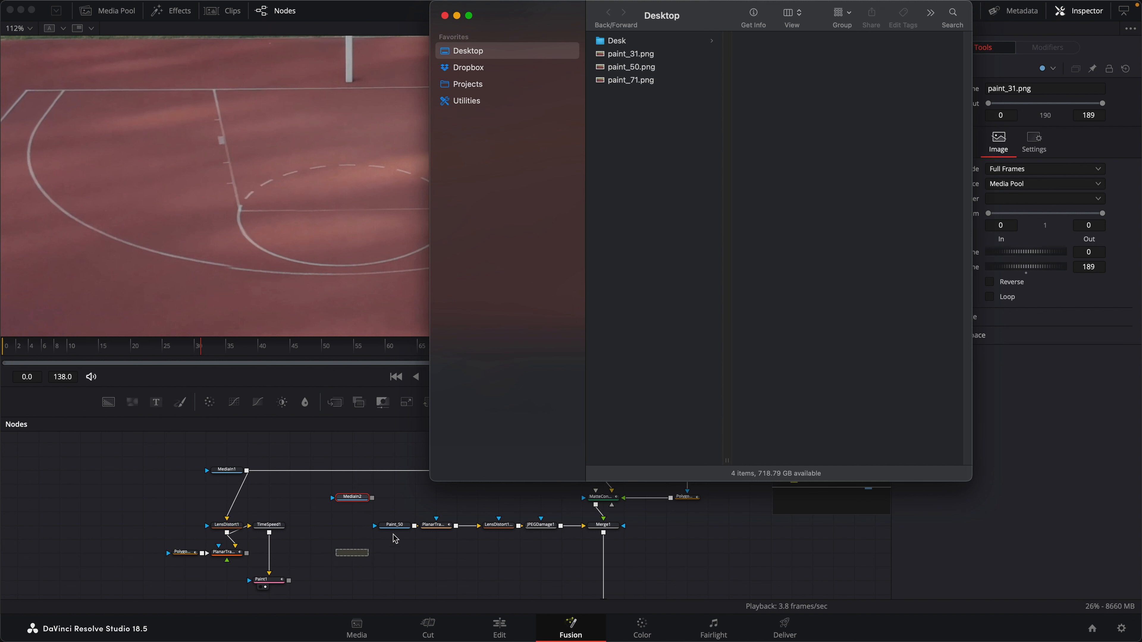
drag(403, 531, 361, 531)
click(356, 531)
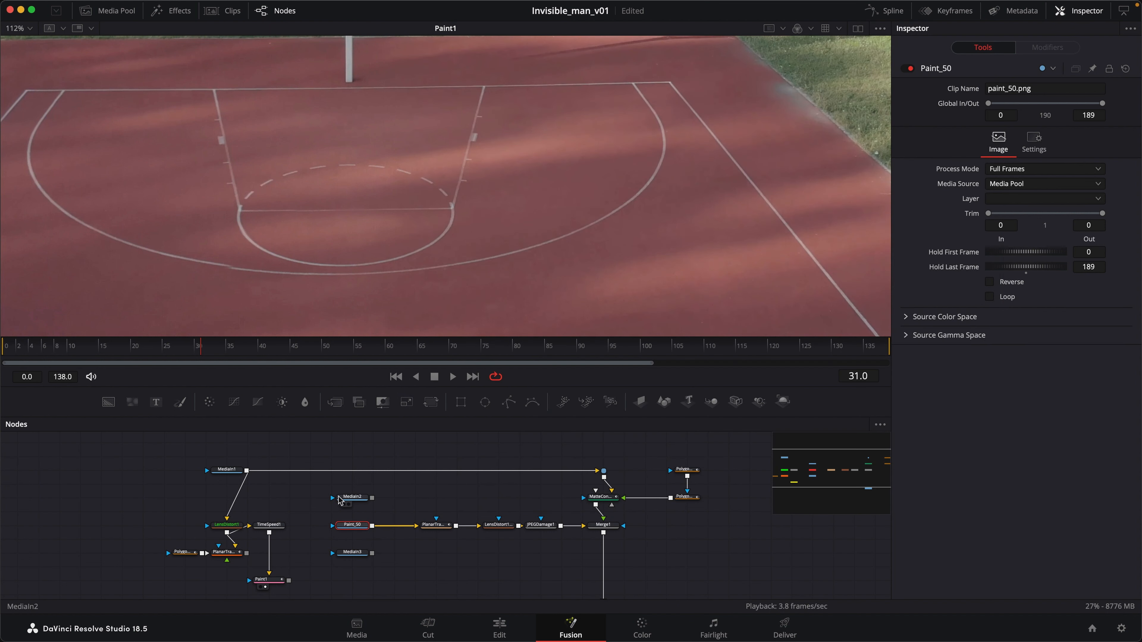
- Rename the paint_31.png node to Paint_31 and the paint_71.png node to Paint_71
click(353, 497)
right_click(353, 497)
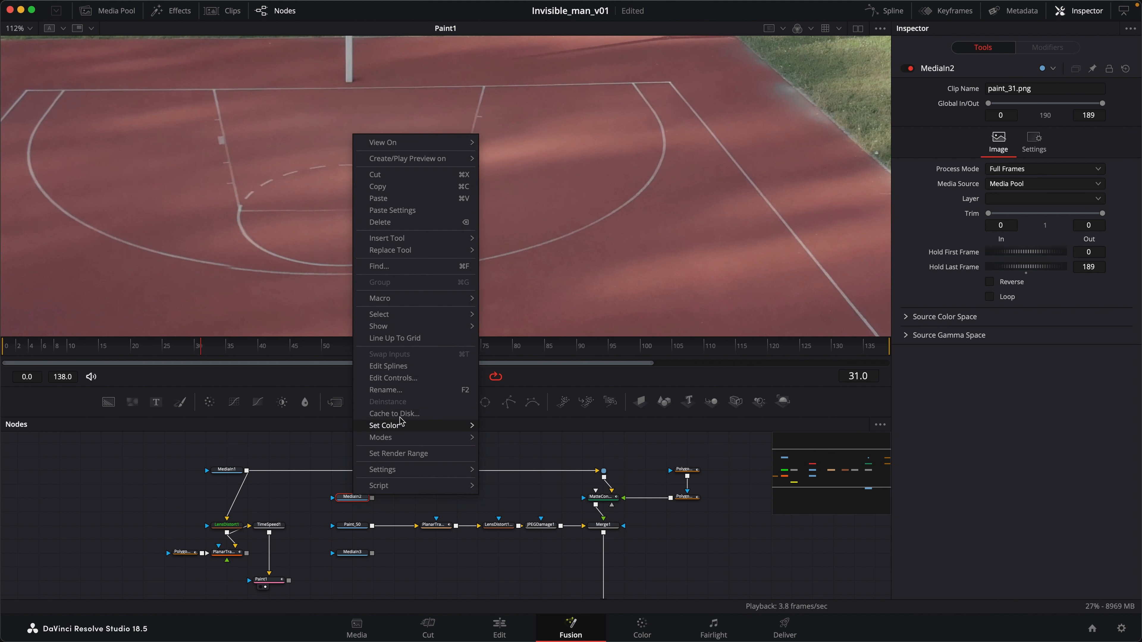
click(409, 392)
text(Paint_31)
key(Return)
click(353, 552)
right_click(353, 552)
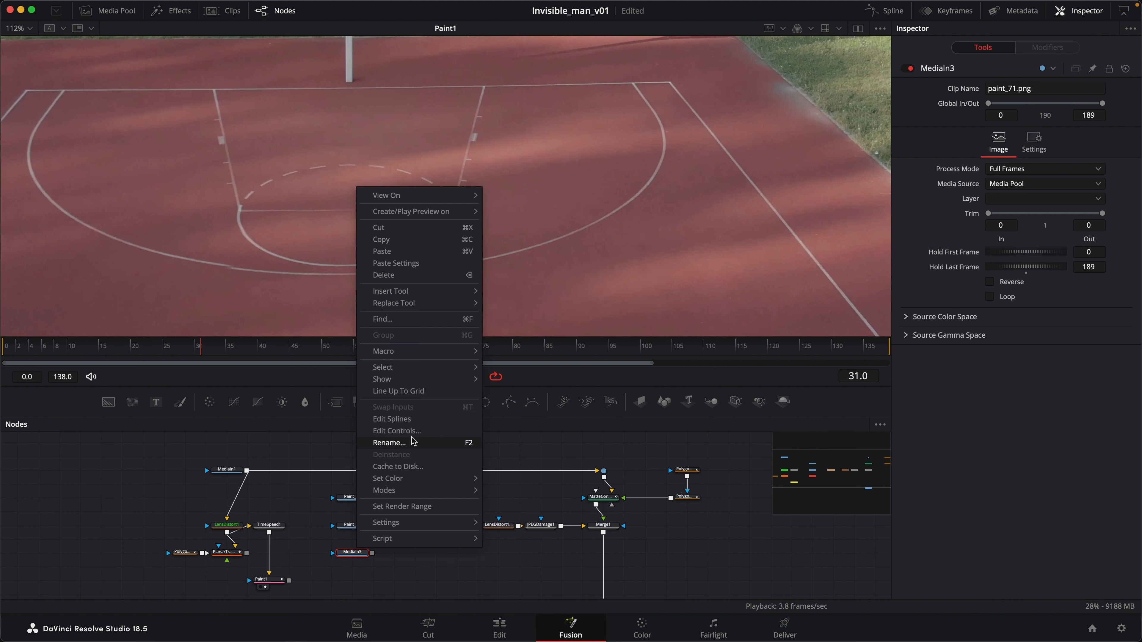
click(413, 442)
text(Paint_71)
click(646, 316)
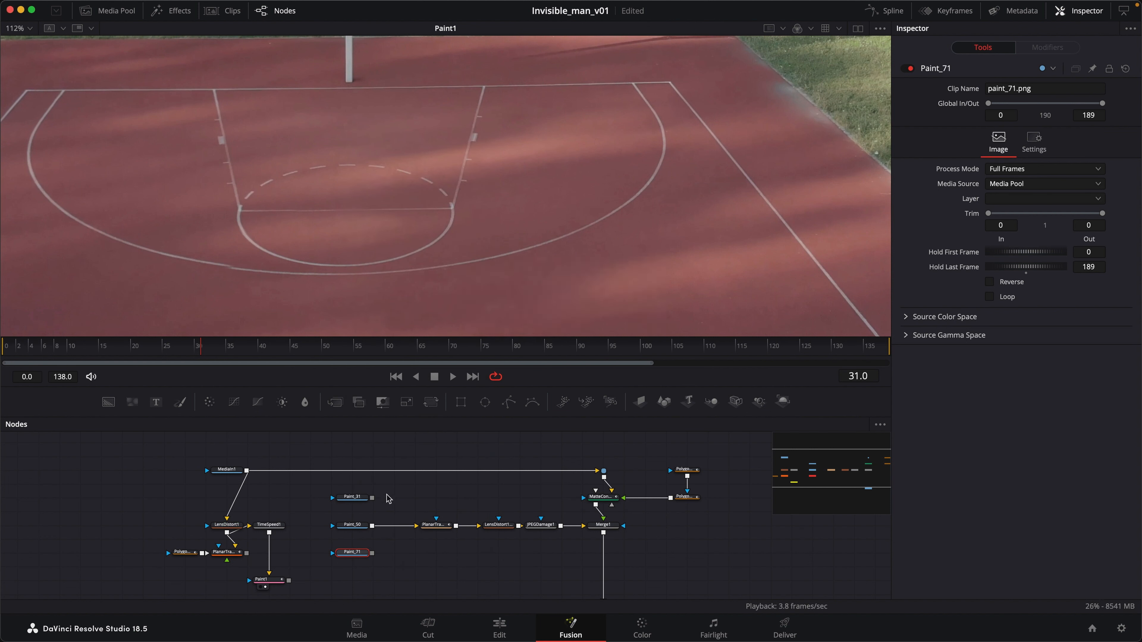
- Replace Paint_50 with Paint_71 at the start of the planar tracking chain and merge Paint_31 over it
drag(357, 525, 316, 498)
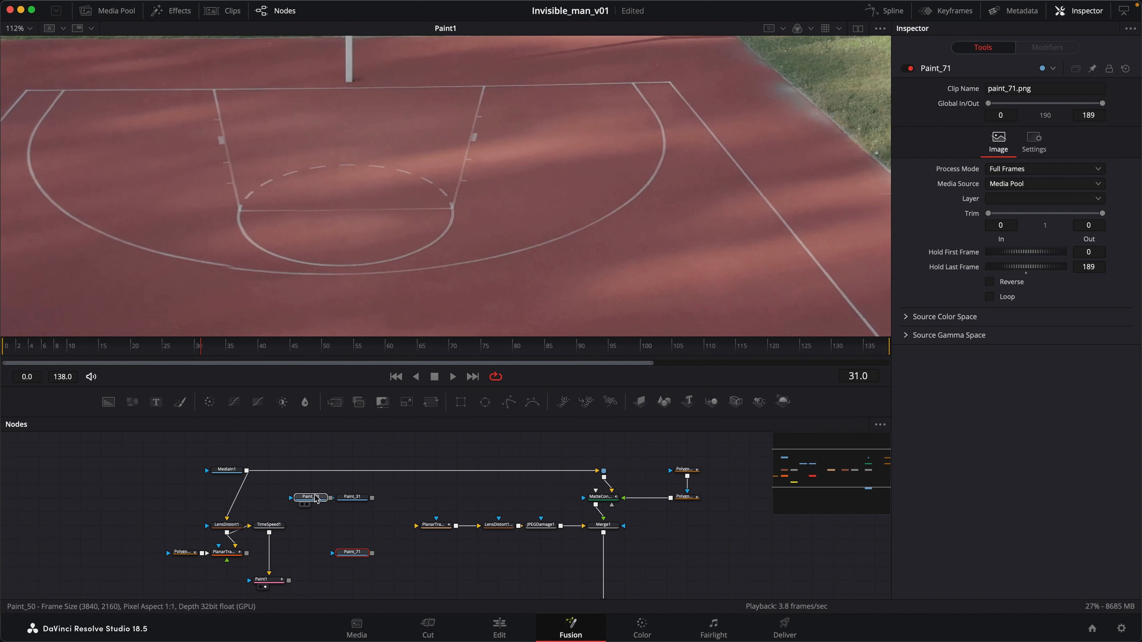
click(311, 497)
mouse_move(367, 558)
mouse_down()
mouse_move(374, 532)
mouse_move(343, 533)
mouse_move(385, 500)
mouse_move(387, 526)
mouse_move(431, 527)
mouse_up()
click(357, 526)
click(380, 497)
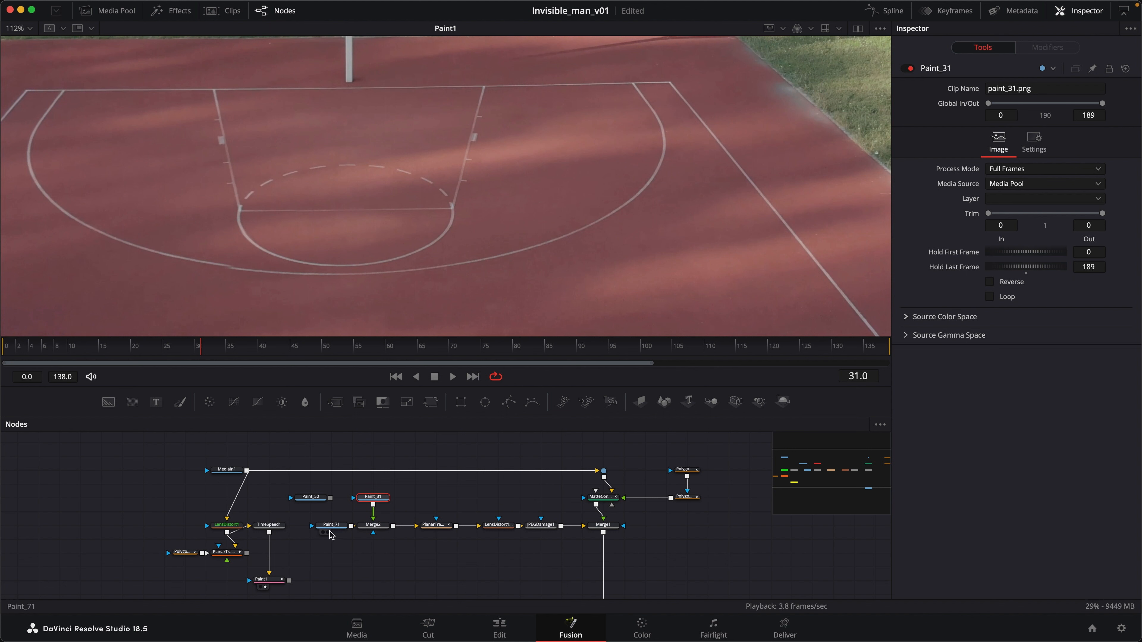
- Keyframe Merge2's Blend from 1.0 at frame 30 to 0.0 at frame 70 while viewing the merge
click(373, 525)
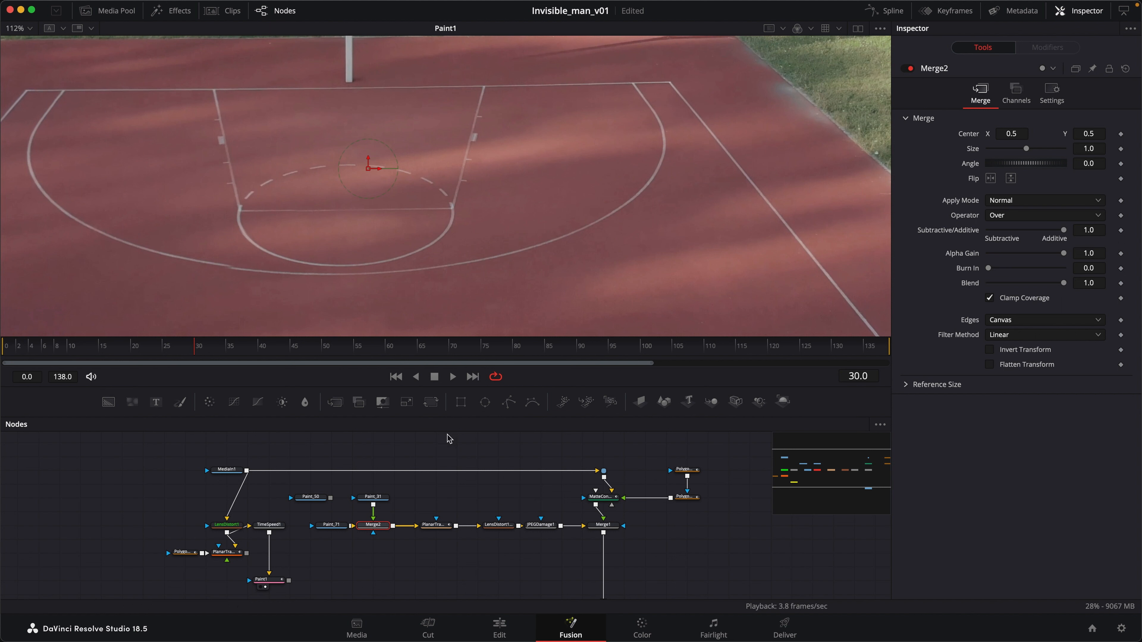
scroll(584, 540, down, 4)
scroll(584, 540, right, 4)
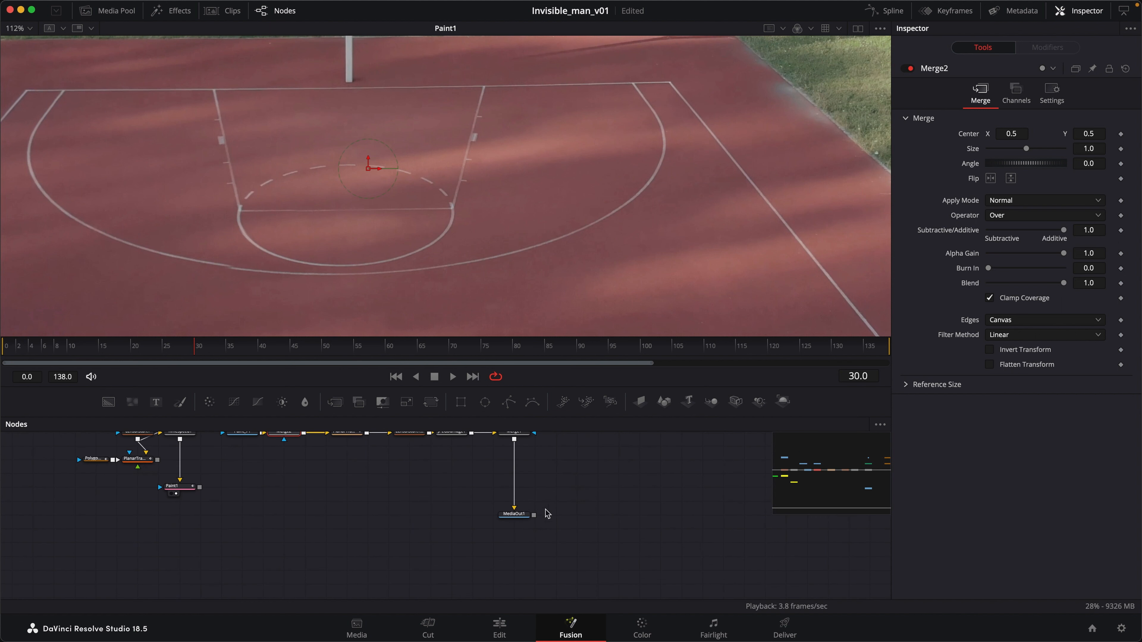
drag(525, 519, 634, 158)
drag(586, 525, 614, 601)
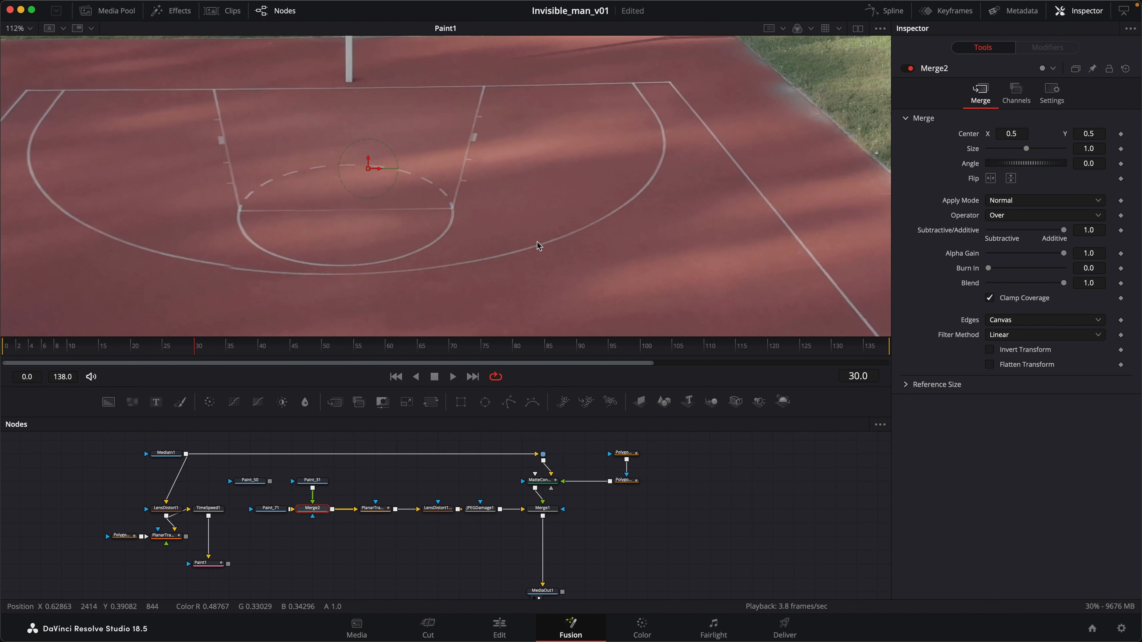
key(1)
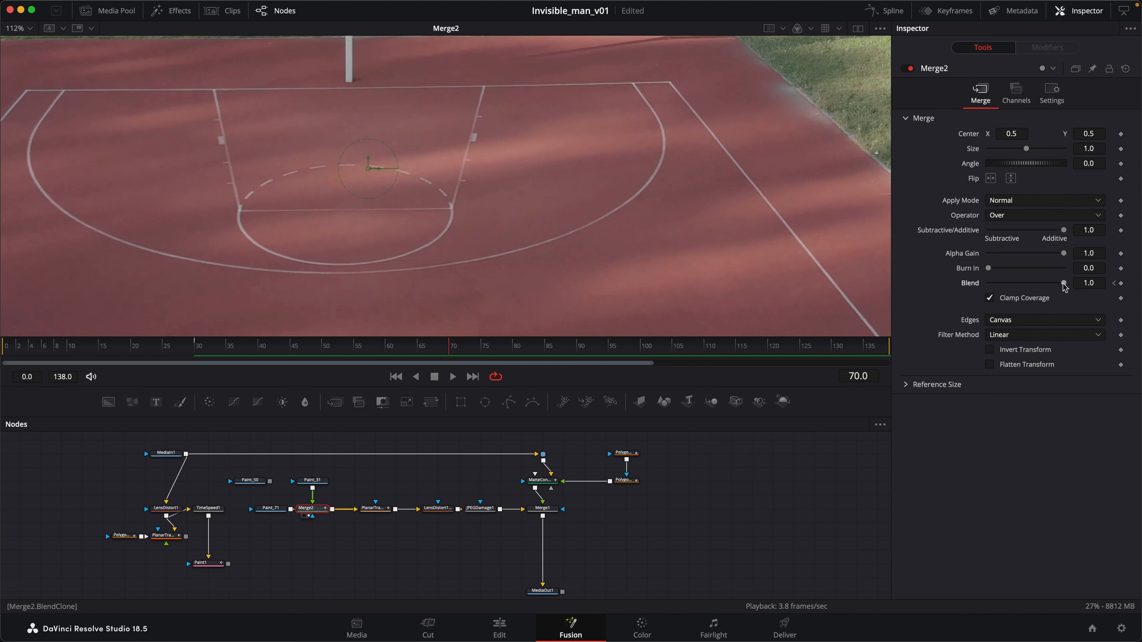
drag(1064, 283, 971, 292)
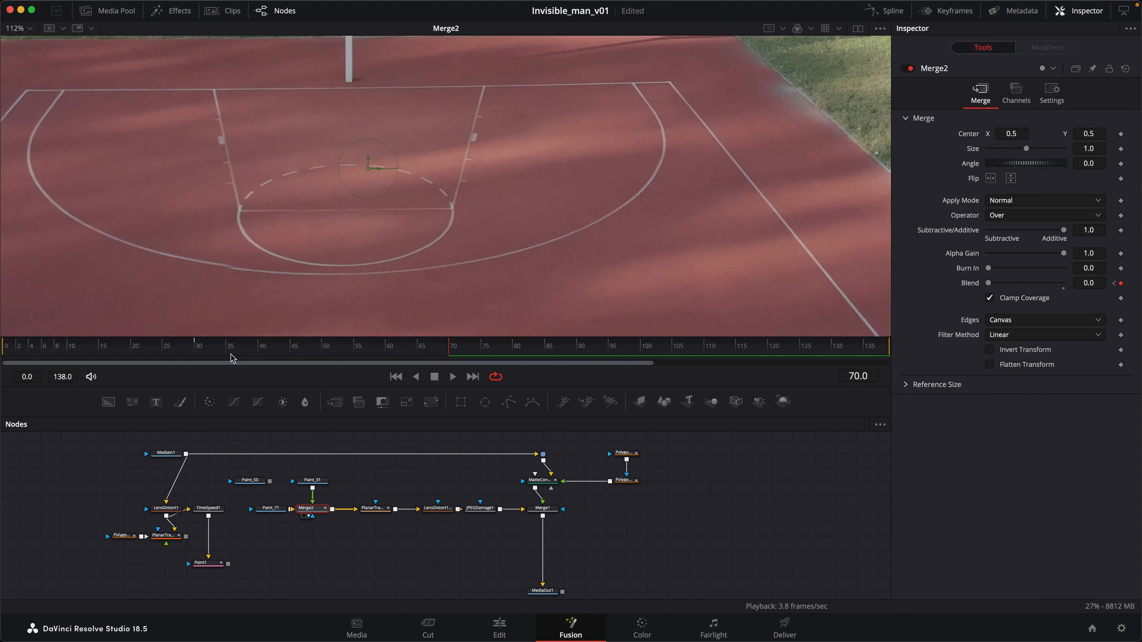
- Scrub through the Merge2 blend between its keyframes and compare MediaOut1 at frames 31, 70 and 71
click(314, 354)
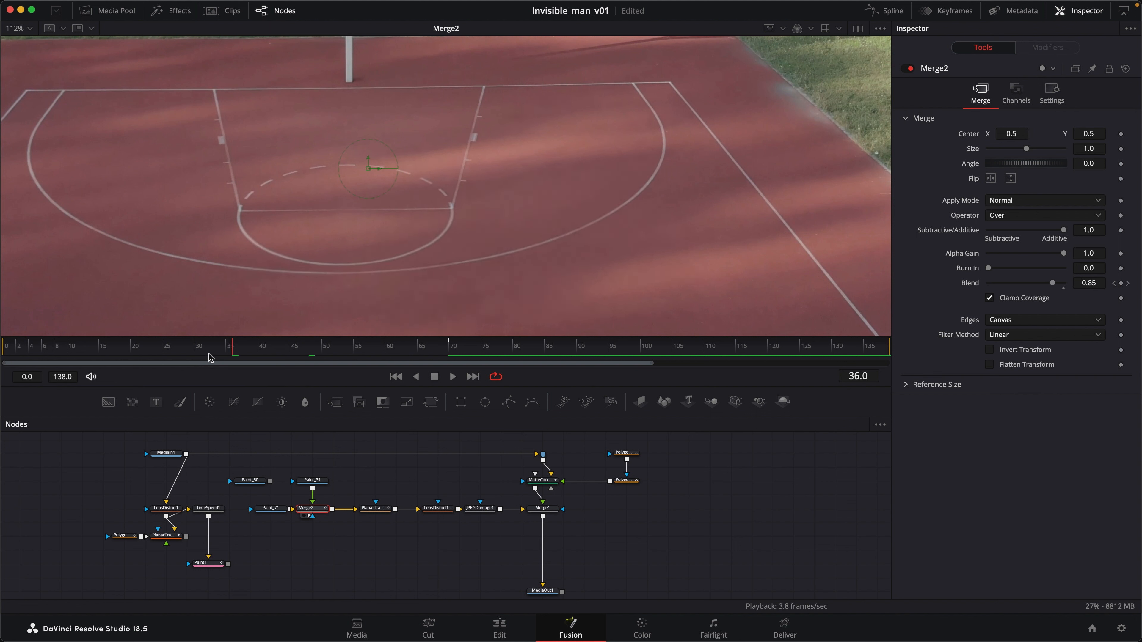
click(360, 352)
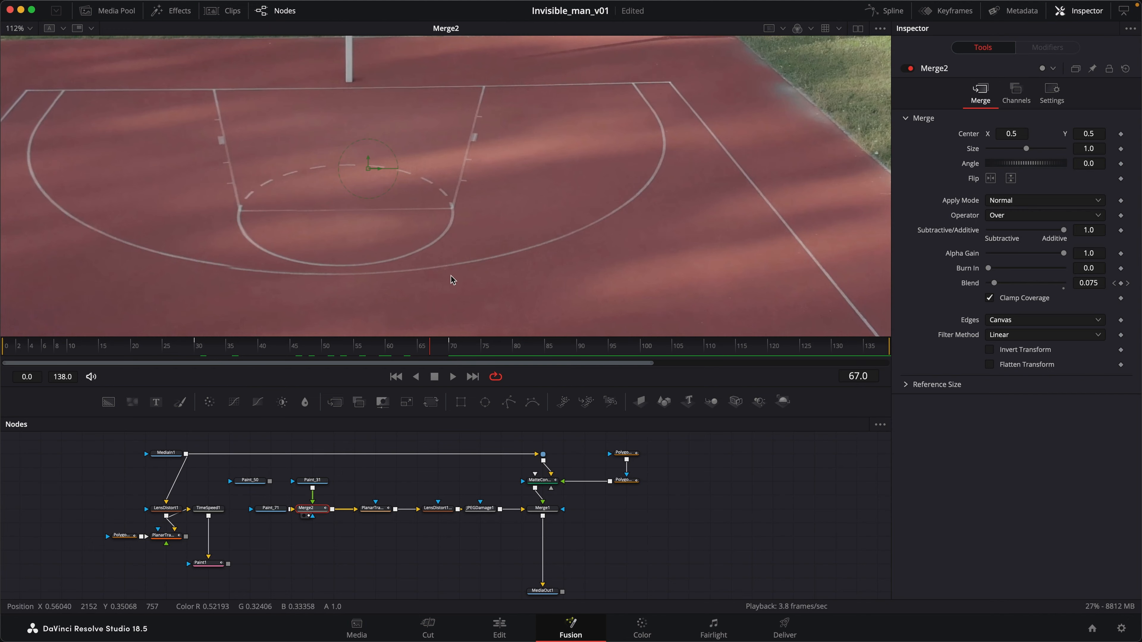
scroll(438, 230, down, 2)
scroll(610, 506, down, 1)
drag(610, 505, 597, 466)
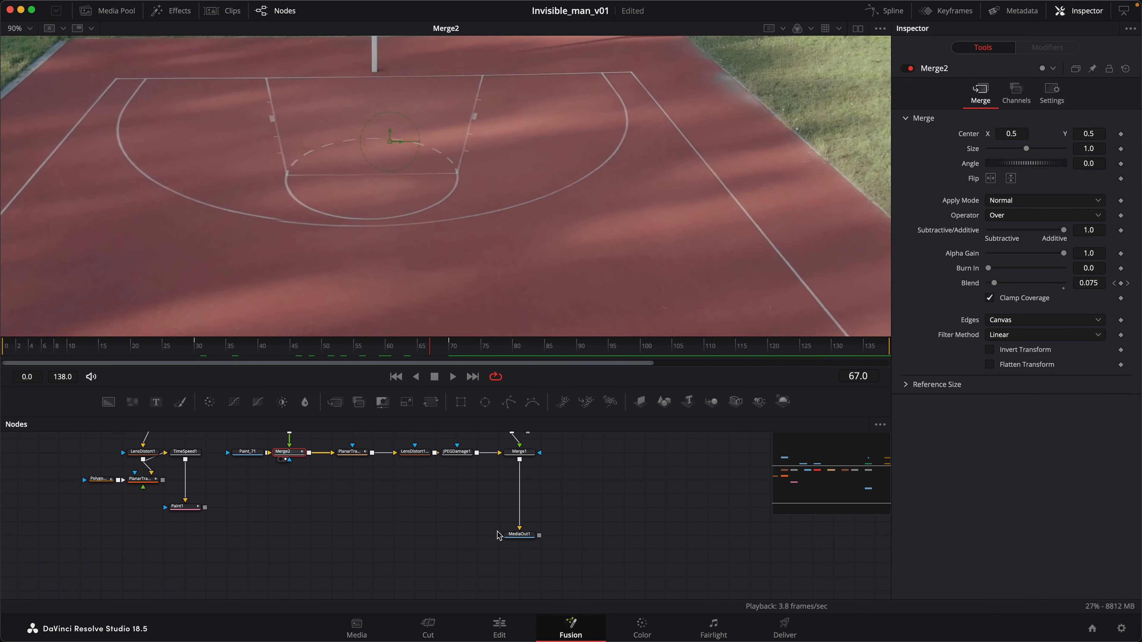
click(516, 542)
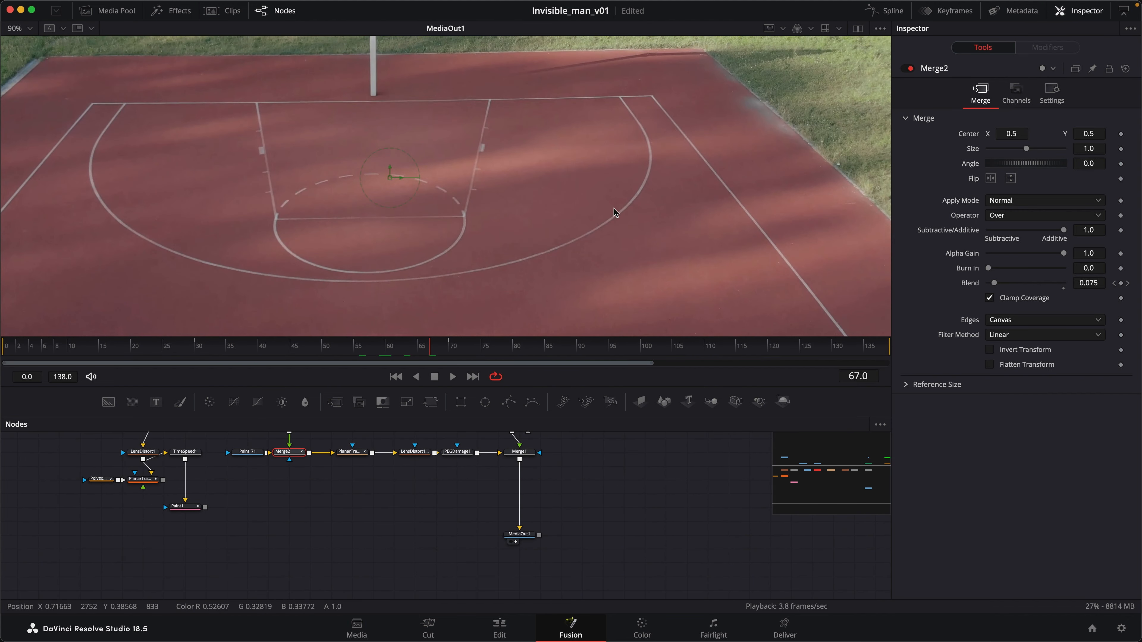
click(201, 350)
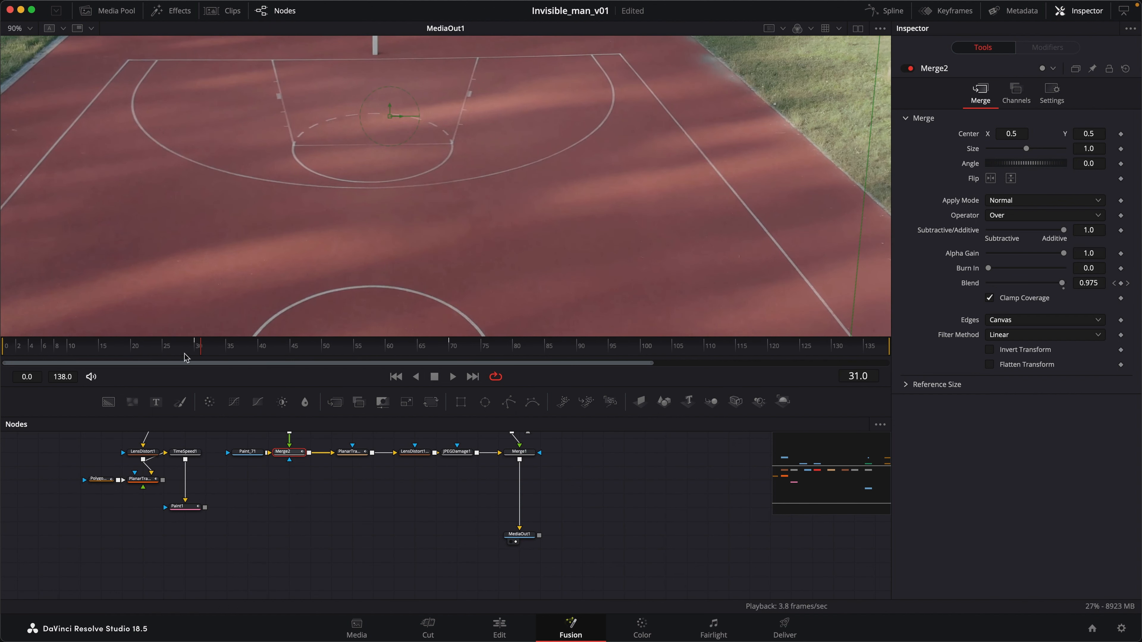
click(449, 350)
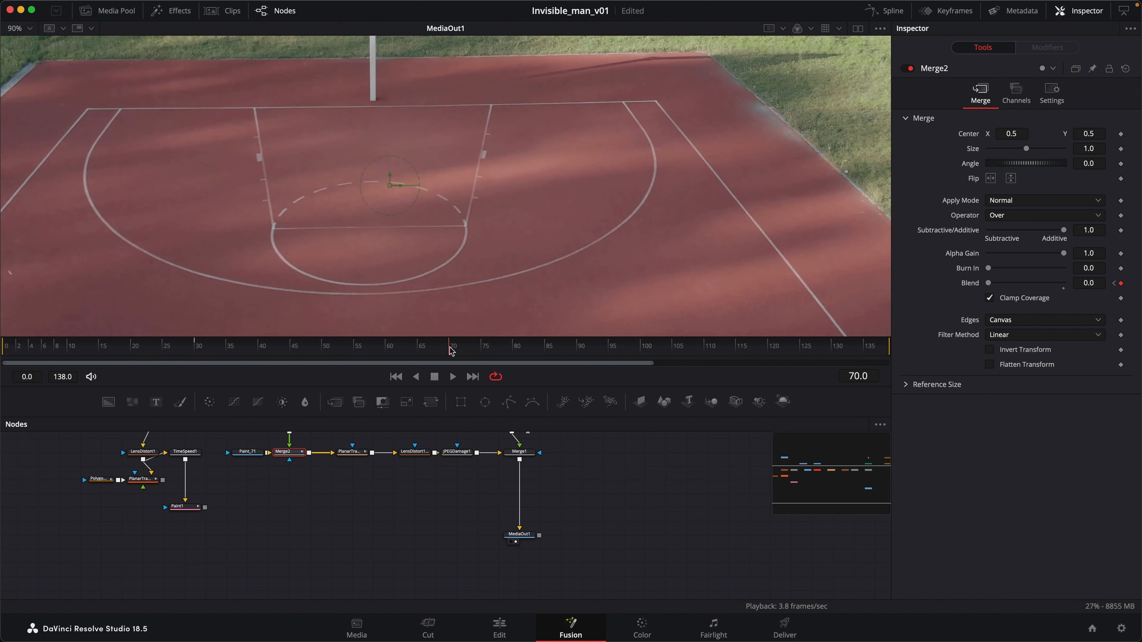
click(452, 351)
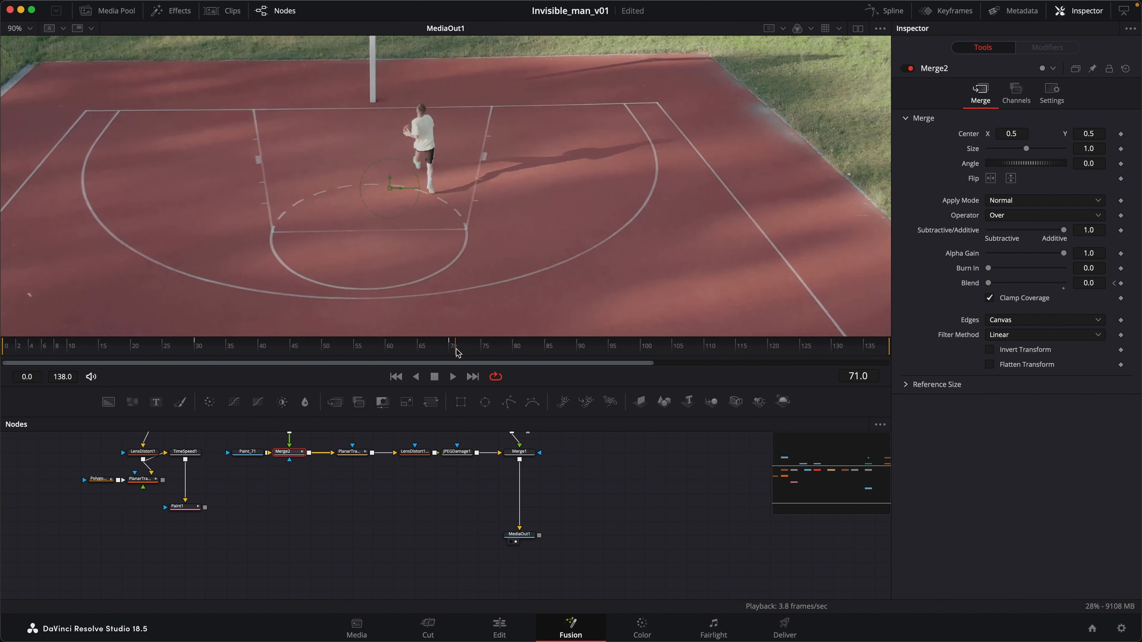
click(201, 350)
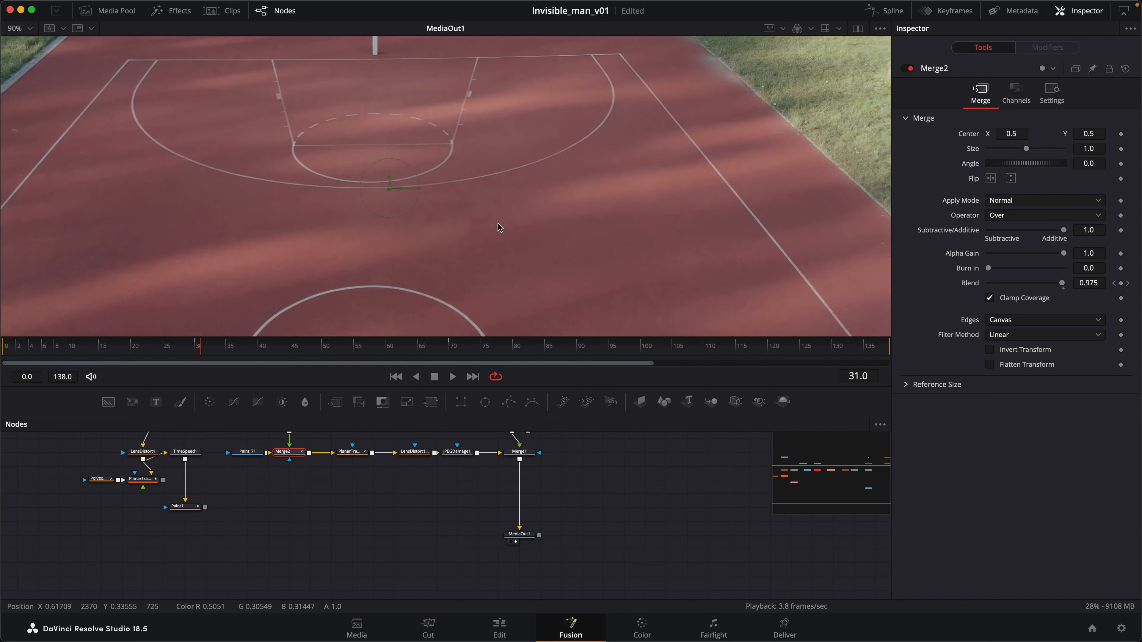
- Move Paint_31 up and insert a Paint node between it and Merge2, displaying the new node in the viewer
mouse_move(301, 493)
mouse_down()
mouse_move(334, 559)
mouse_move(370, 526)
mouse_up()
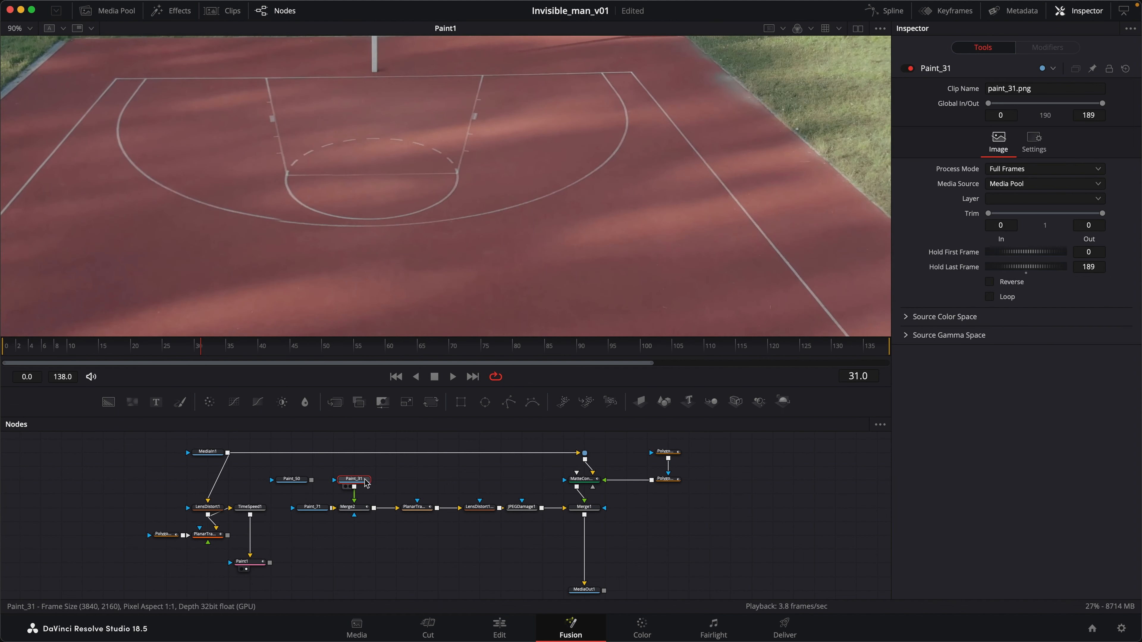
drag(362, 478, 363, 470)
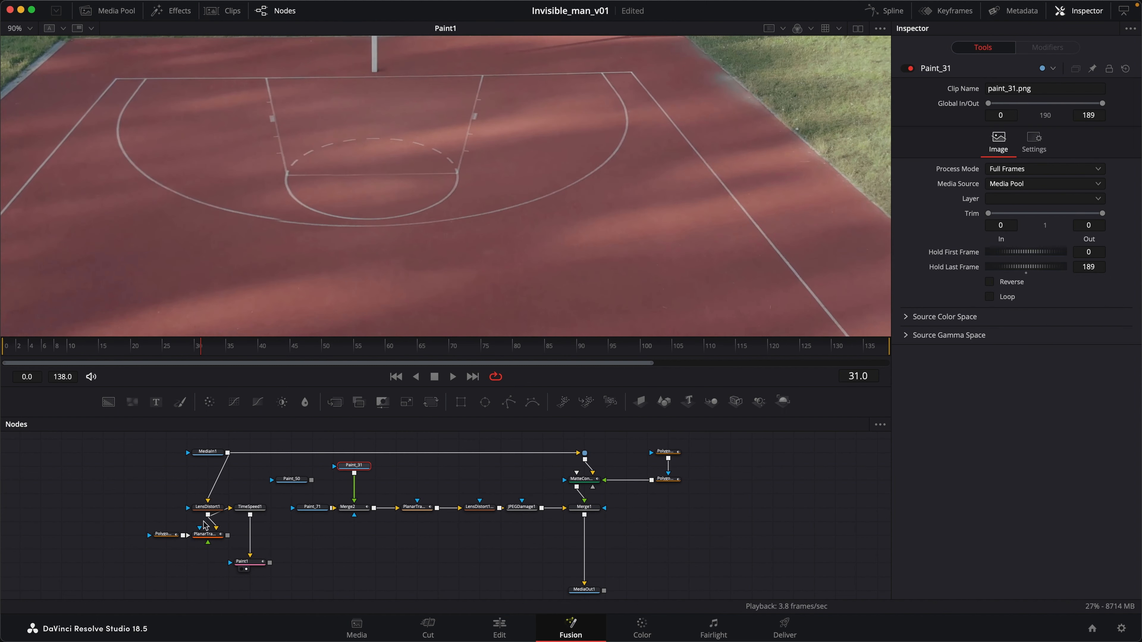
click(180, 402)
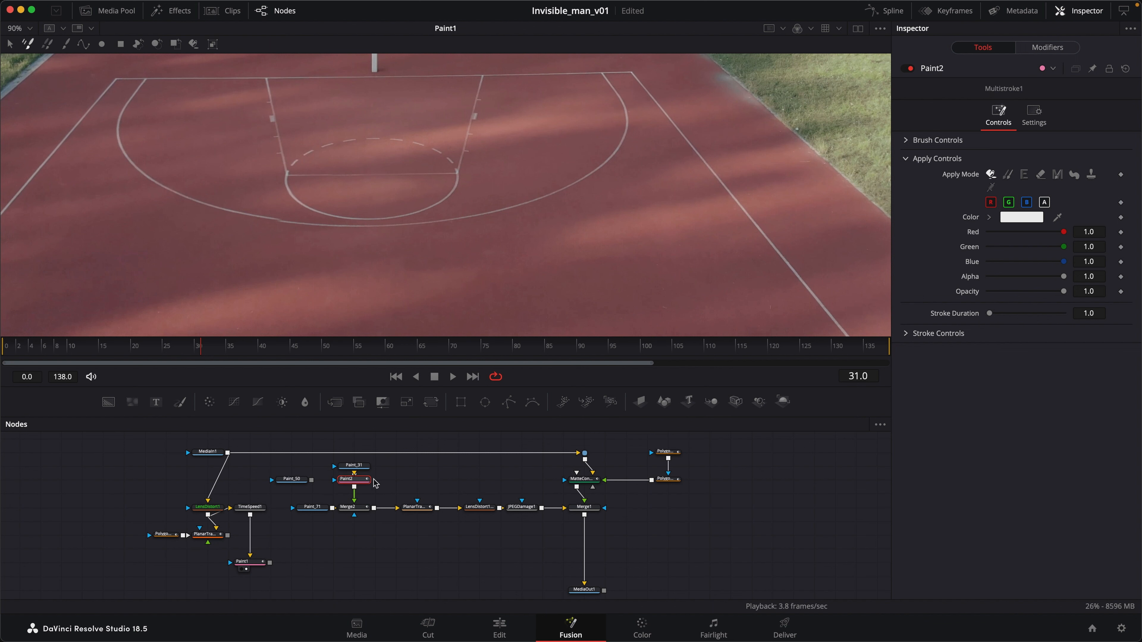
scroll(529, 226, down, 2)
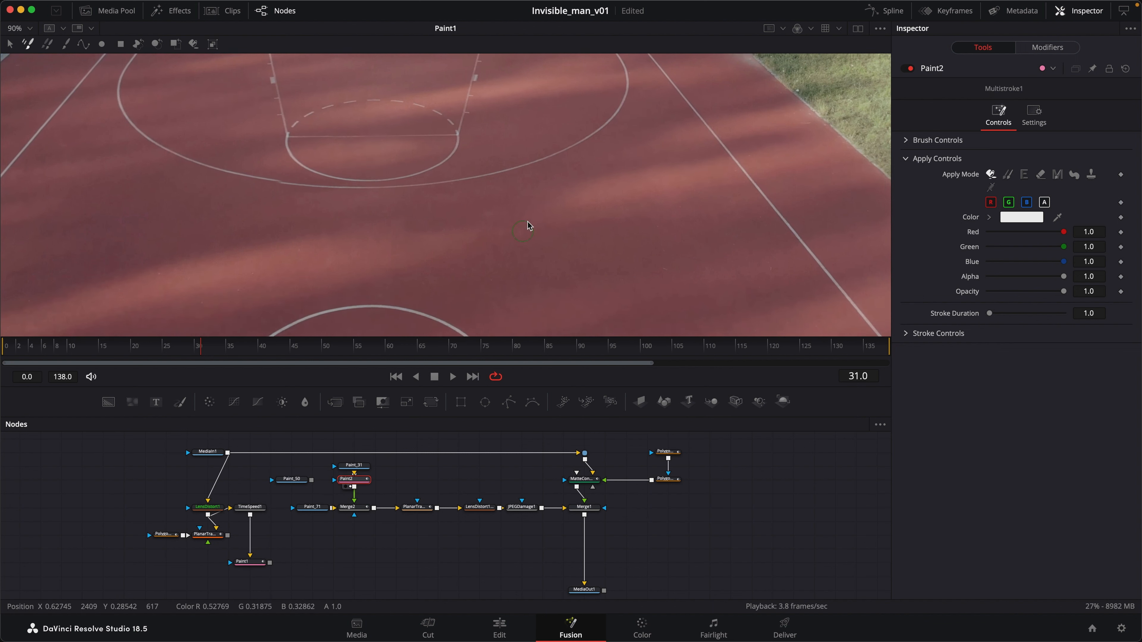
- Check PlanarTracker1, and set up Paint2 with a single Stroke in Clone mode using PlanarTracker1 as the Source Tool
click(207, 534)
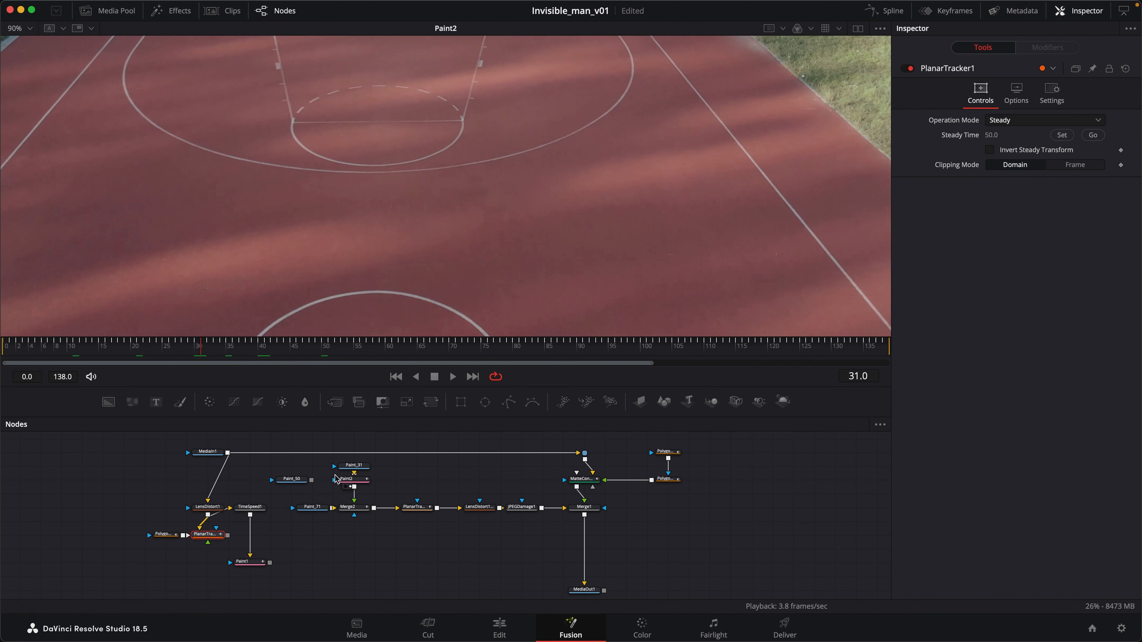
click(345, 479)
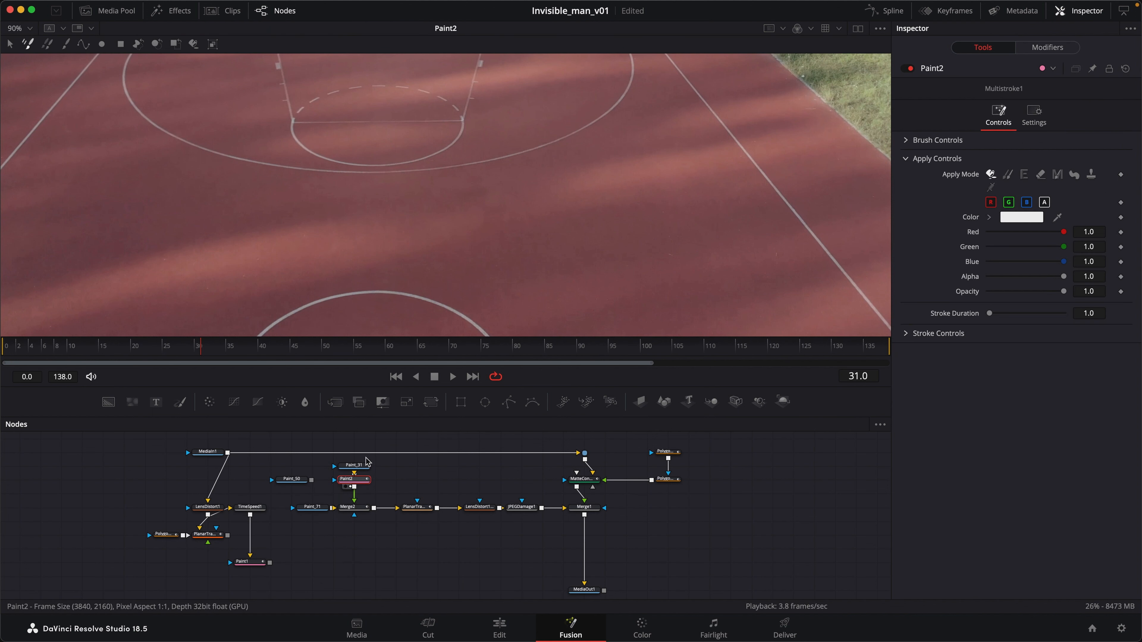
click(65, 44)
click(1007, 174)
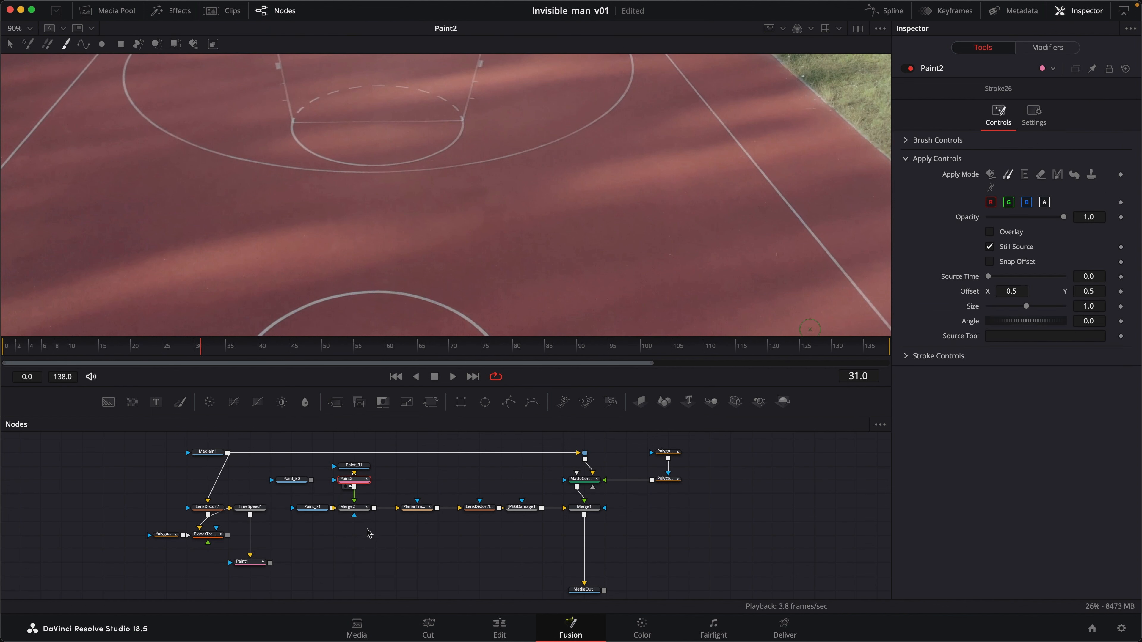
mouse_move(207, 534)
mouse_down()
mouse_move(395, 445)
mouse_move(1020, 337)
mouse_up()
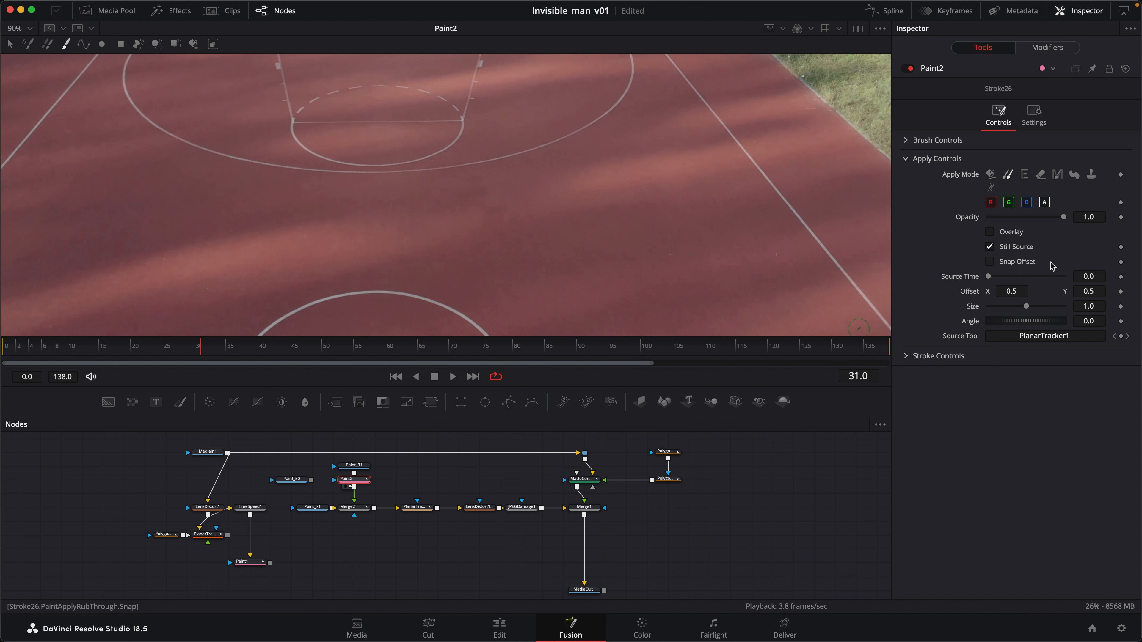
- Set the clone stroke's Source Time to 31 and turn on the source overlay
click(1096, 275)
text(31)
key(Tab)
click(989, 232)
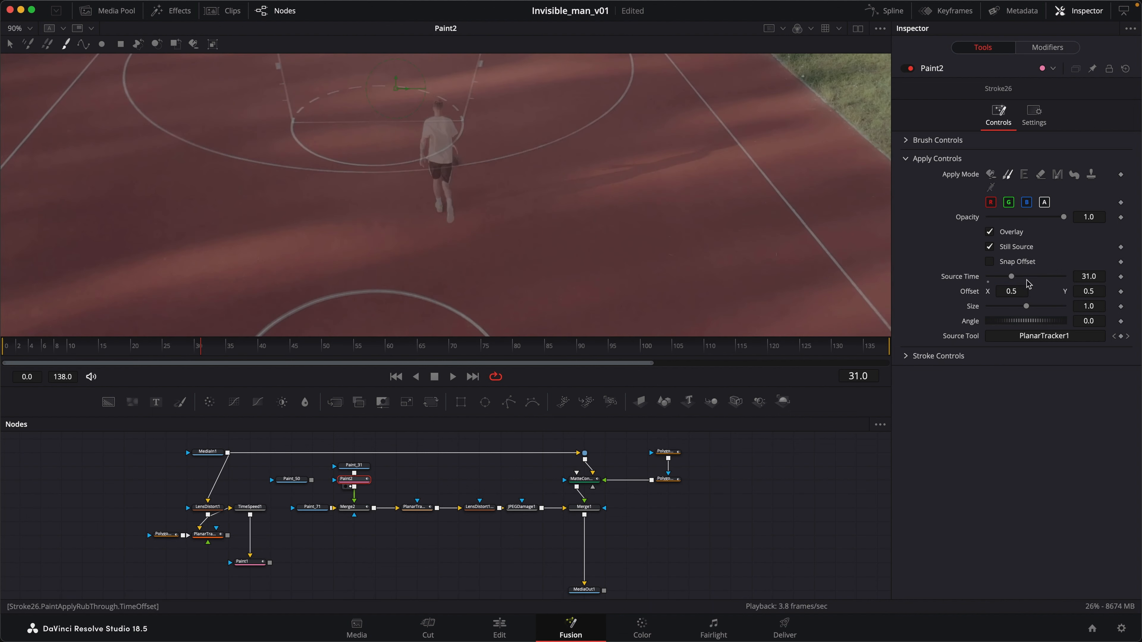
- Step the clone source through other frames, set Source Time to 44 and turn off the overlay
drag(1014, 278, 1020, 277)
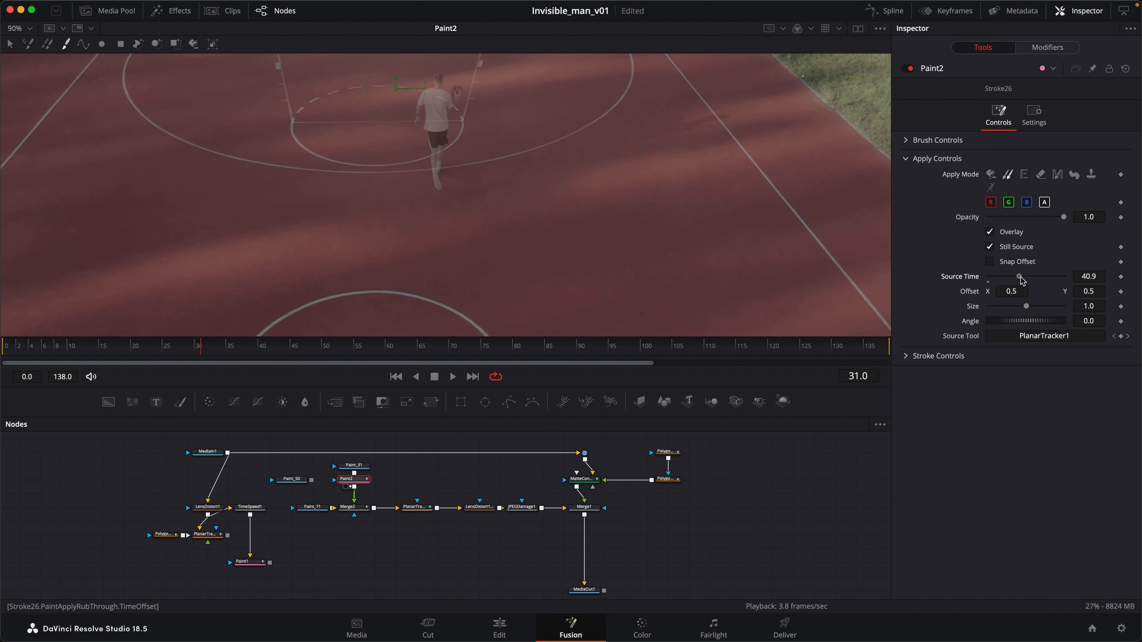
drag(1024, 280, 1025, 280)
drag(1023, 276, 1022, 278)
click(1102, 276)
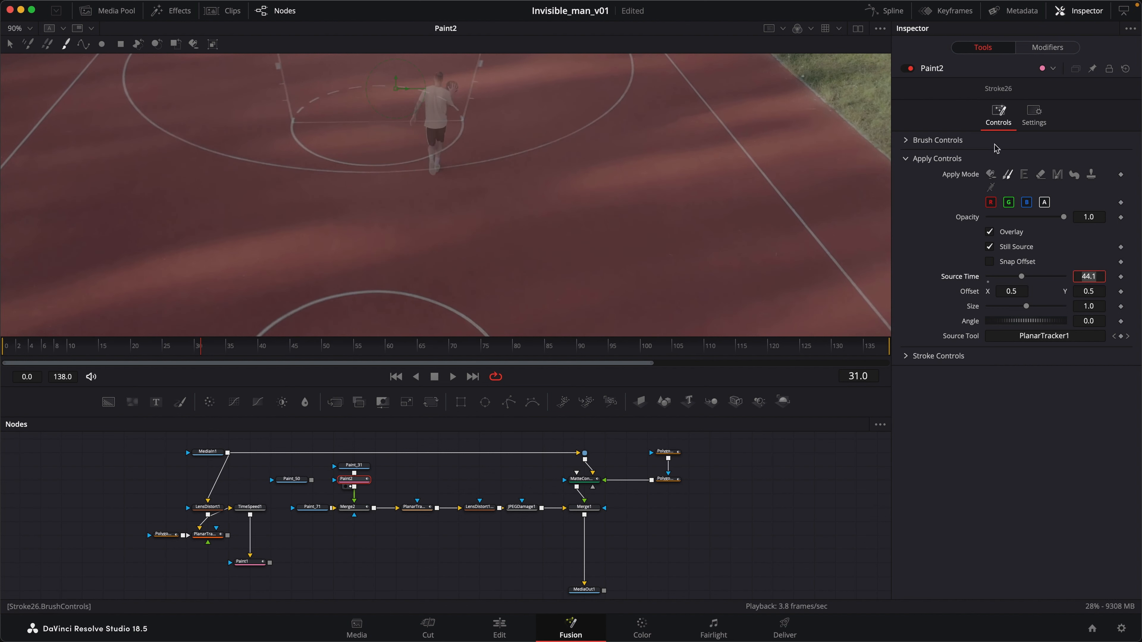
text(44)
key(Tab)
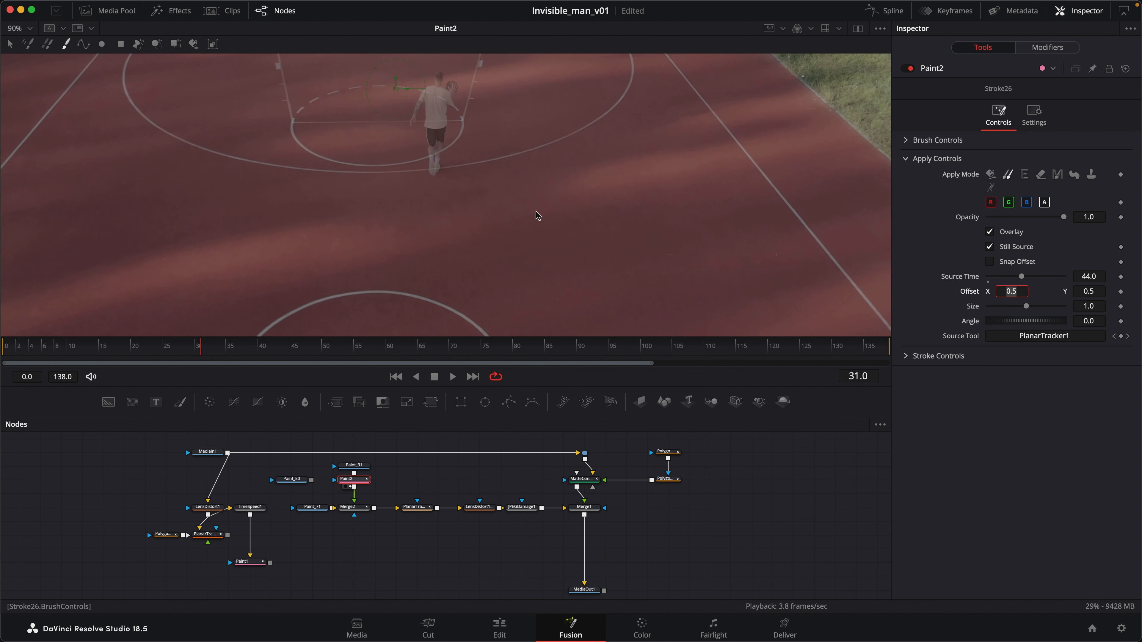
click(990, 232)
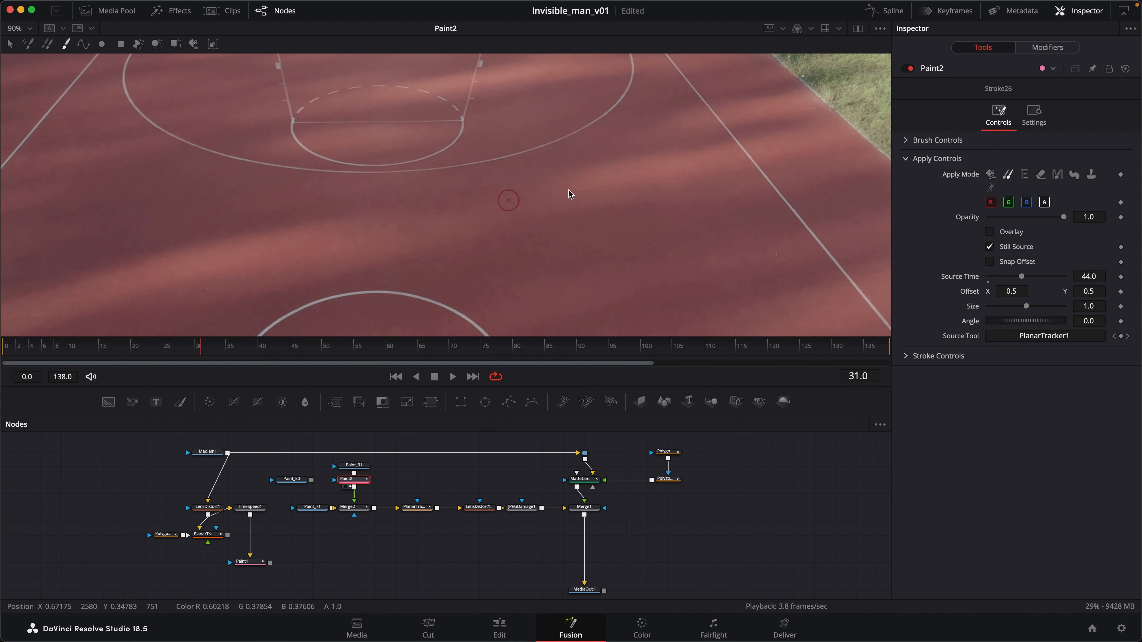
- Recheck the clone source with the overlay, display Merge1 and leave the overlay off
mouse_move(1021, 276)
mouse_down()
mouse_move(1002, 278)
mouse_move(1021, 276)
mouse_up()
click(992, 231)
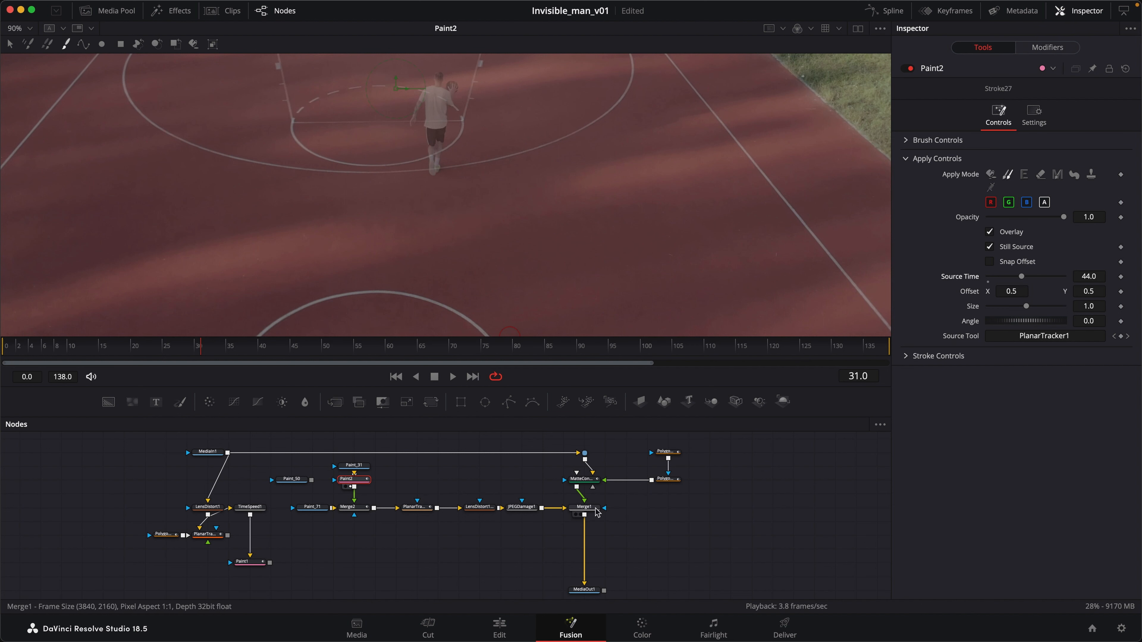
drag(595, 508, 638, 190)
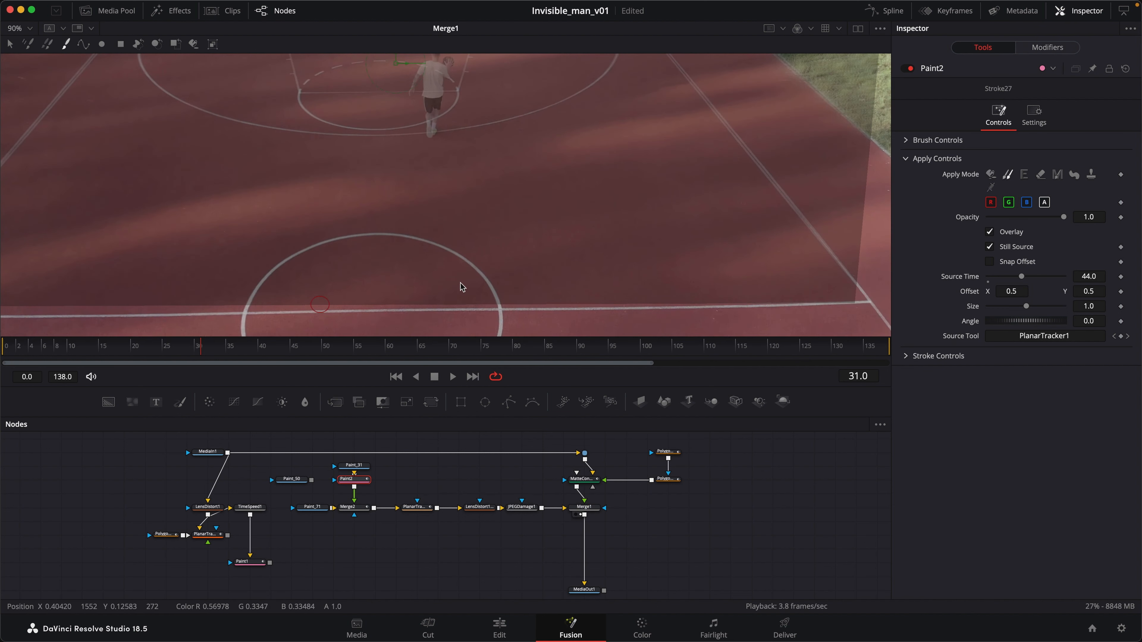
click(990, 232)
click(989, 247)
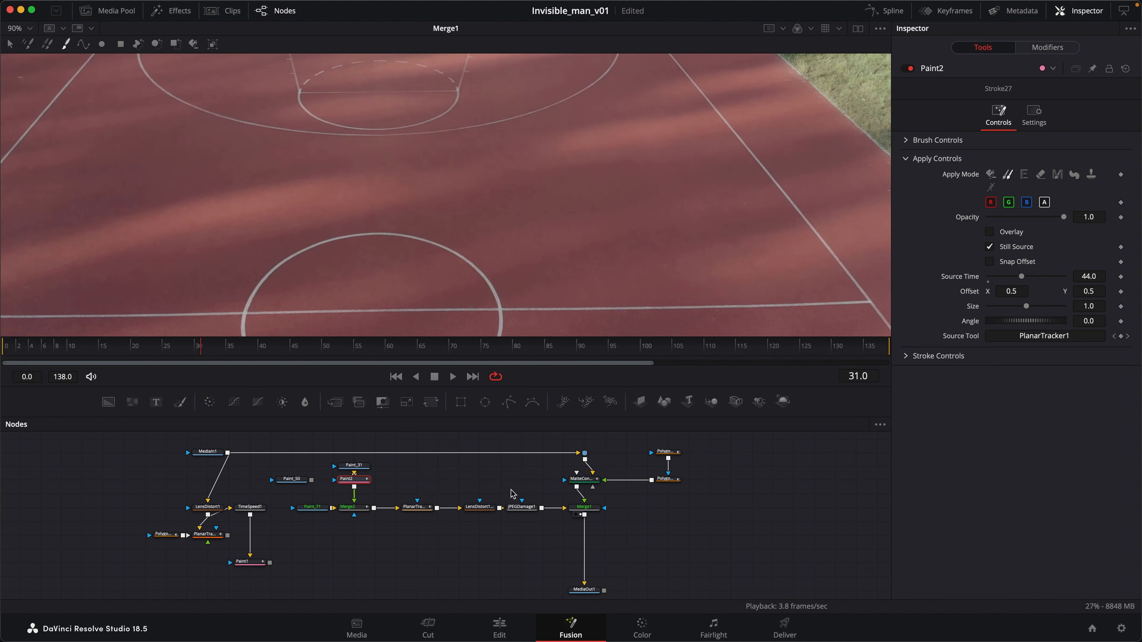
- Review the full merged frame, display MediaOut1 and switch to the Edit page
scroll(474, 244, down, 1)
scroll(474, 244, down, 2)
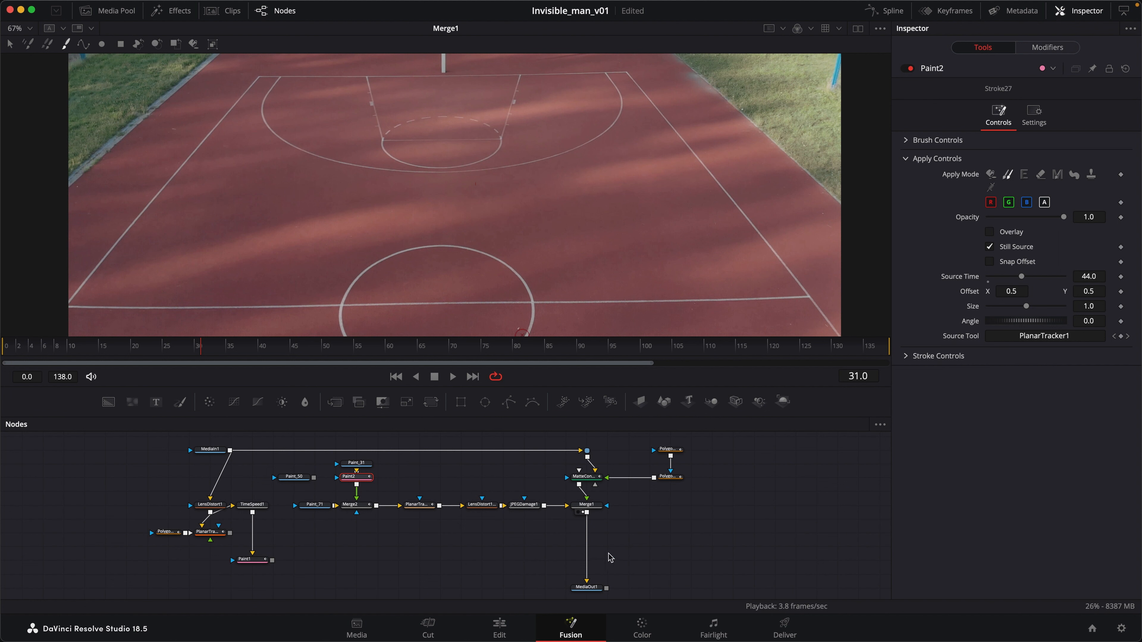
click(582, 594)
click(513, 620)
drag(204, 447, 169, 449)
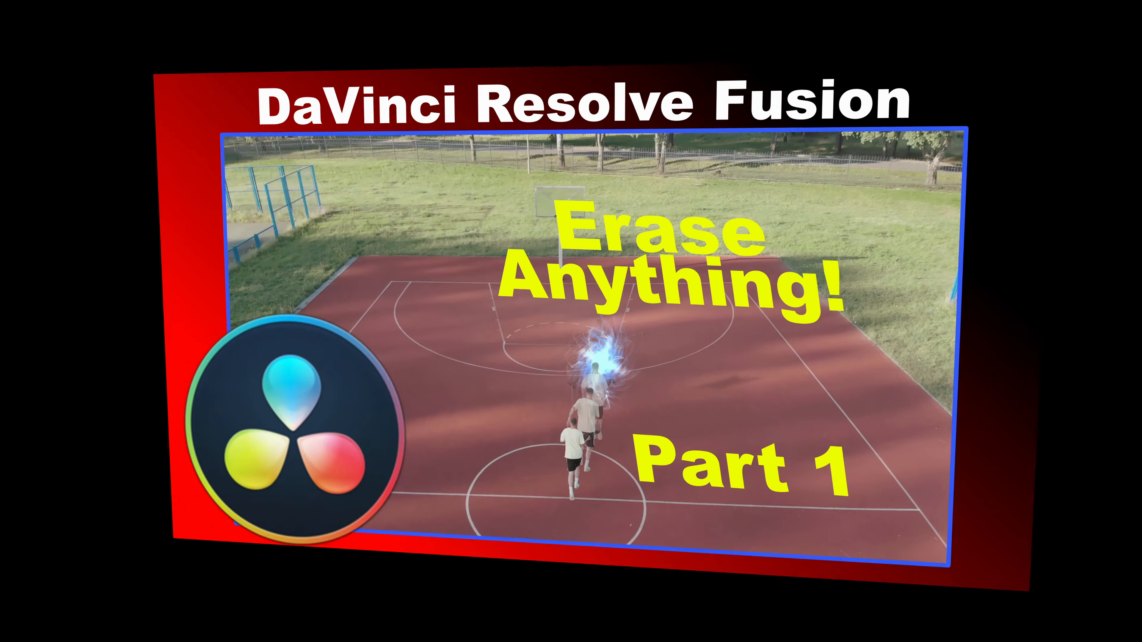